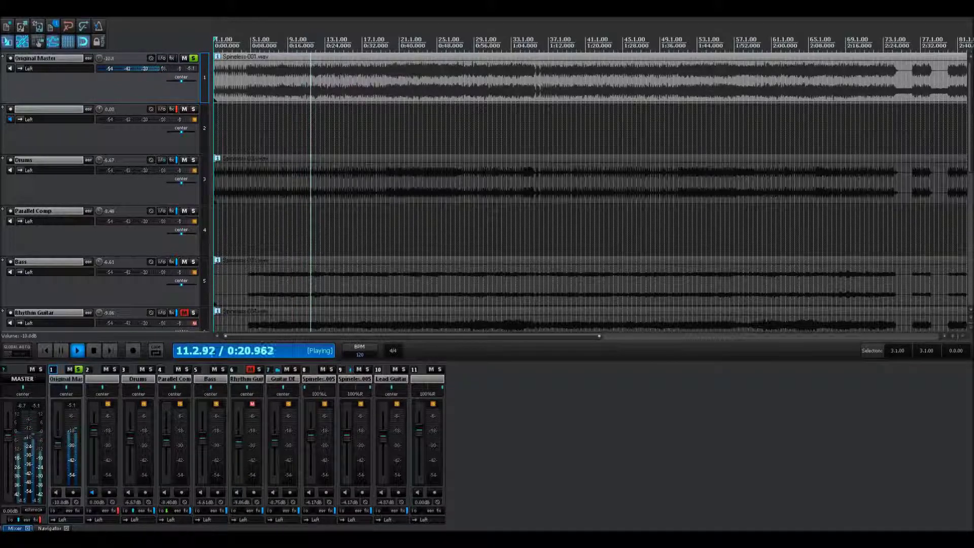
# Stop playback, take the Original Master track off solo, mute it and play the full mix.
pyautogui.press('space')
pyautogui.click(193, 59)
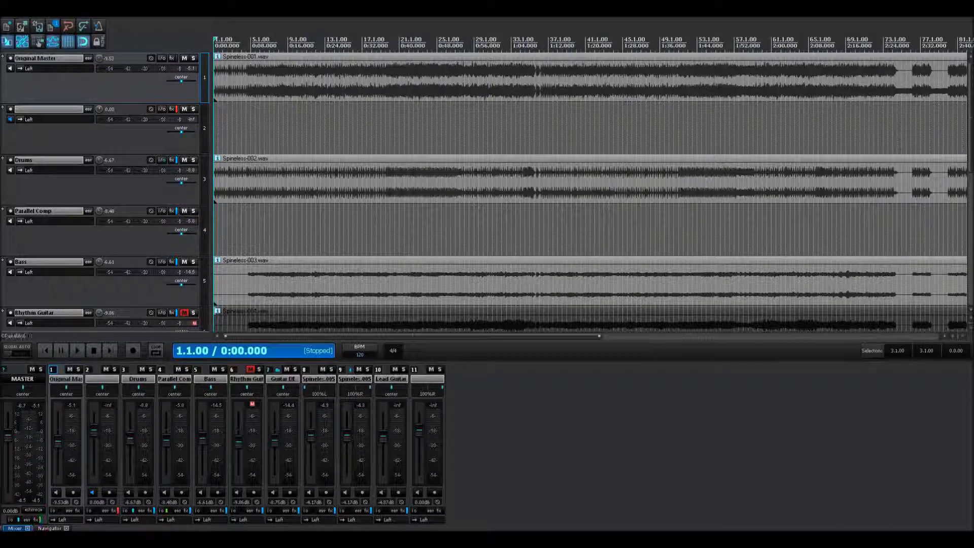
pyautogui.click(184, 57)
pyautogui.press('space')
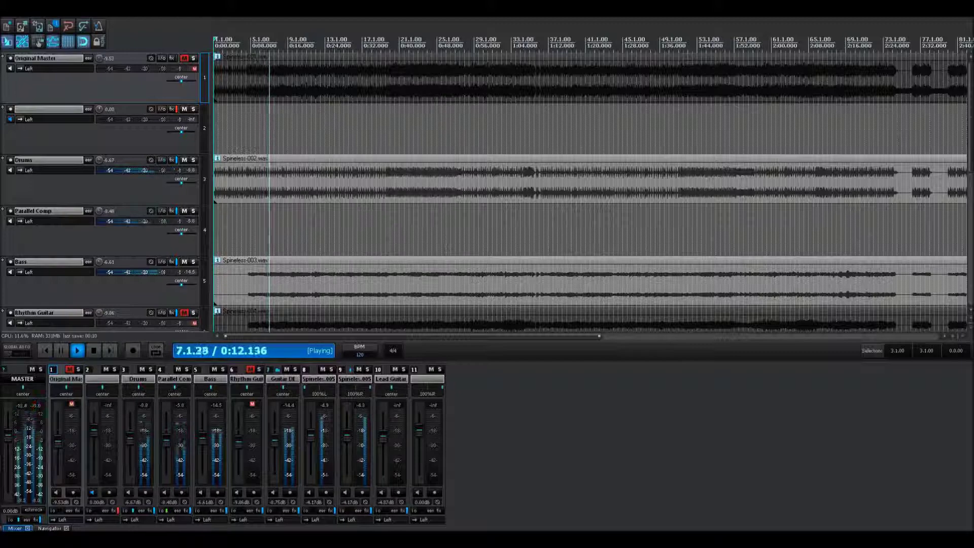
# Review the TDR Feedback Compressor settings on the Master Track, close its effects window and stop playback.
pyautogui.press('f')
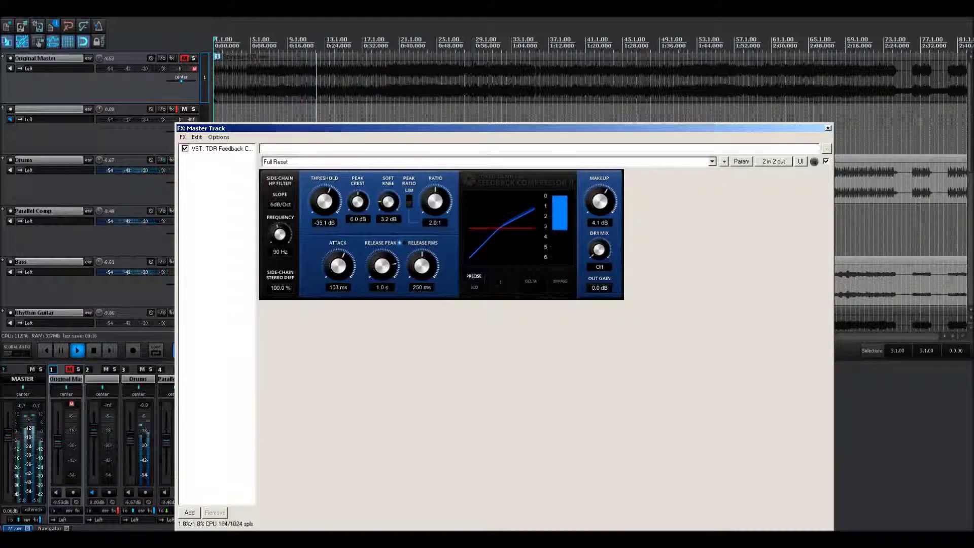
pyautogui.click(827, 127)
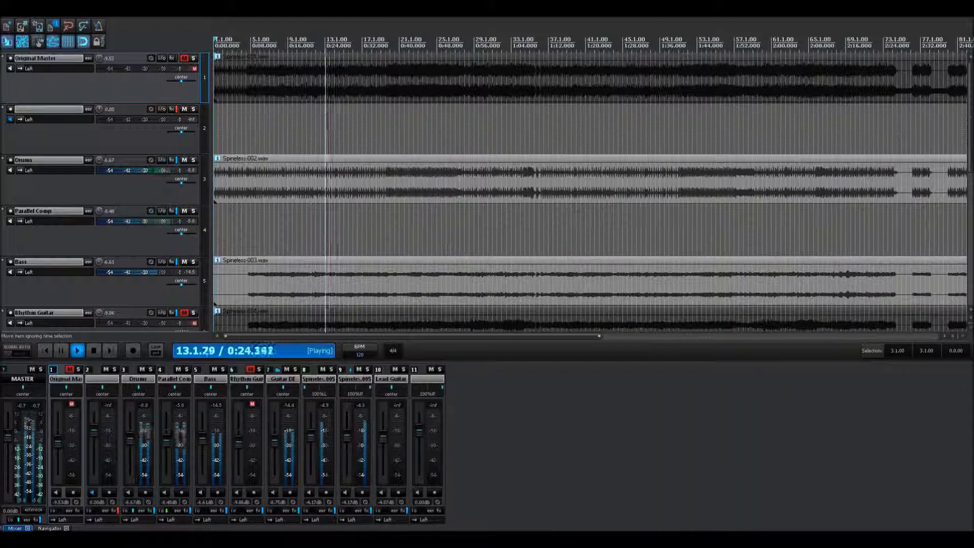
pyautogui.press('space')
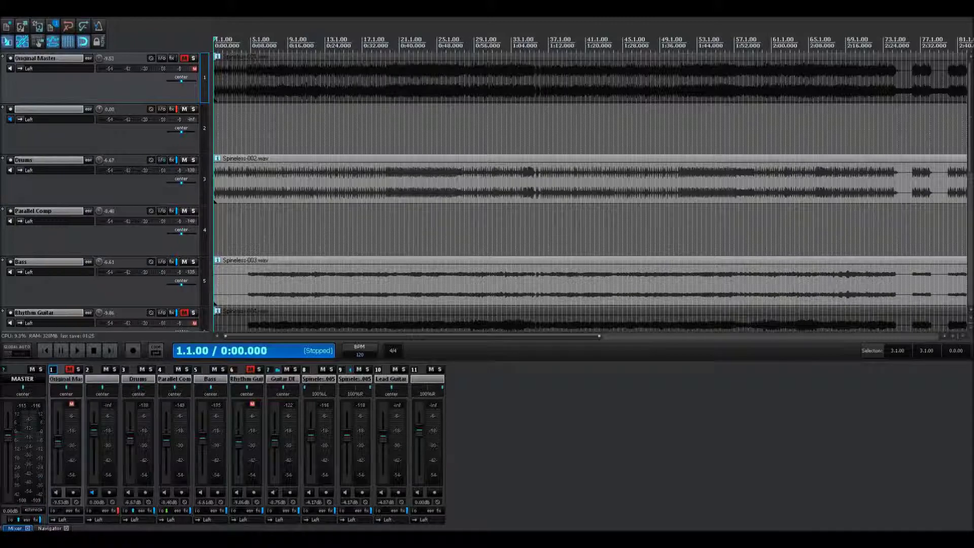
# Solo the Drums track and open its BootEQmkII and TDR Feedback Compressor.
pyautogui.click(193, 159)
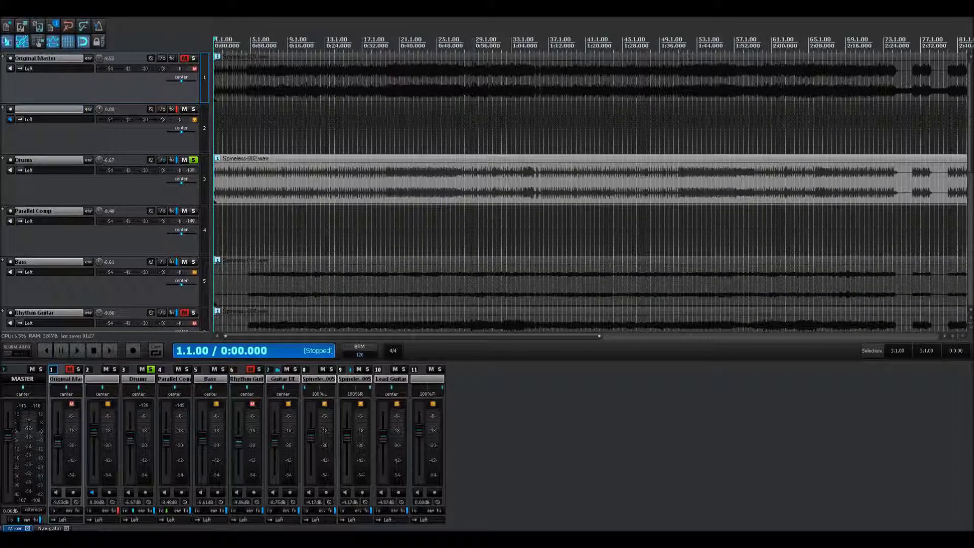
pyautogui.click(127, 137)
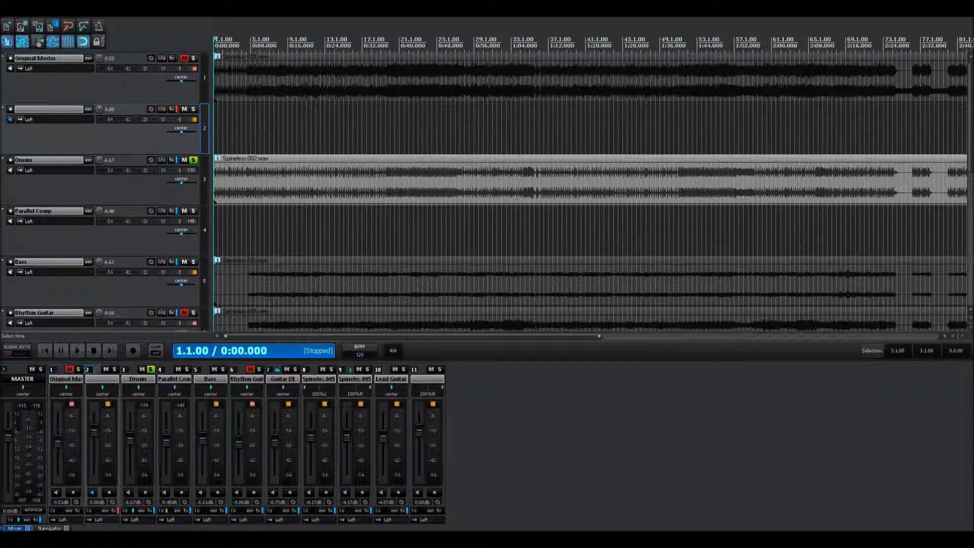
pyautogui.click(171, 160)
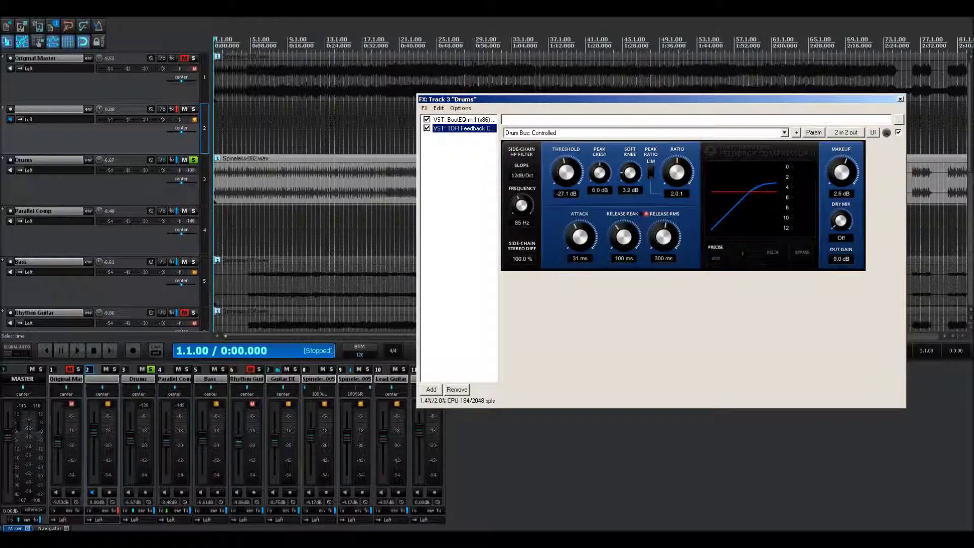
pyautogui.doubleClick(463, 119)
pyautogui.click(462, 129)
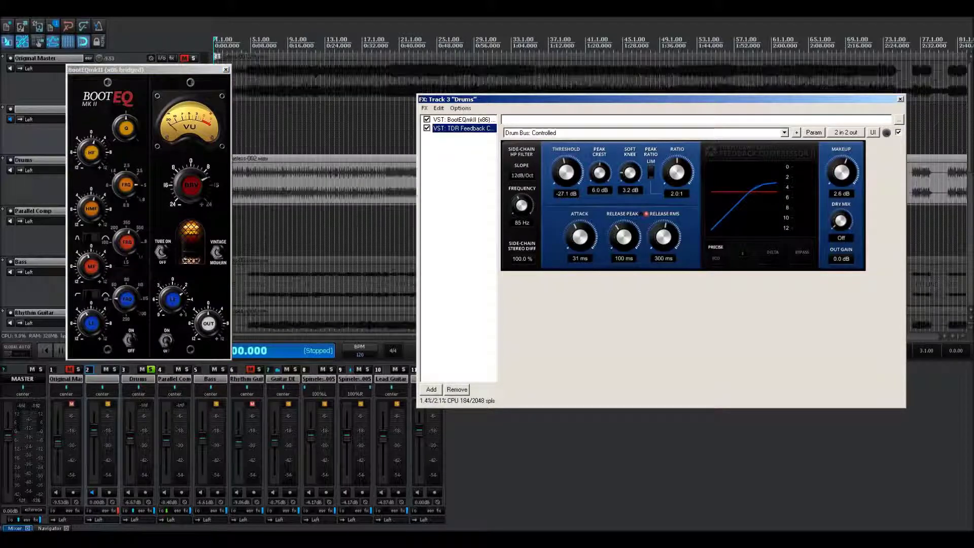
# Start playback and arrange the Drums equalizer and compressor windows side by side, dismissing the small bridged plug-in window.
pyautogui.moveTo(598, 99); pyautogui.dragTo(669, 130)
pyautogui.press('space')
pyautogui.moveTo(504, 115); pyautogui.dragTo(360, 233)
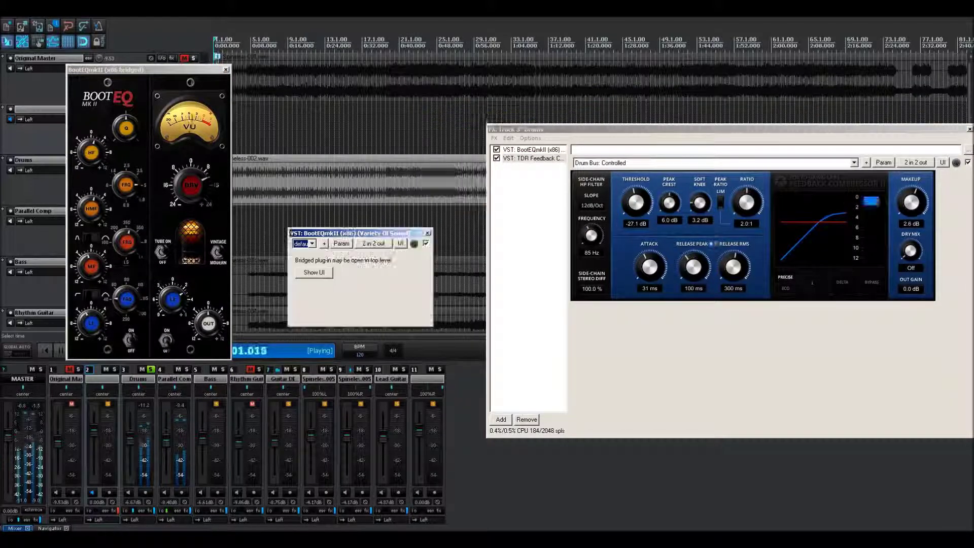
pyautogui.press('Escape')
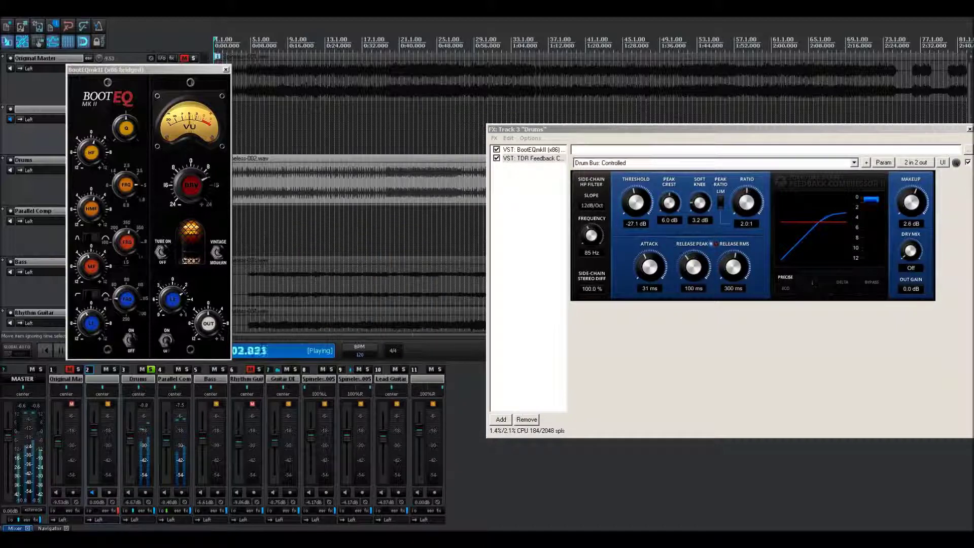
pyautogui.moveTo(147, 70); pyautogui.dragTo(204, 71)
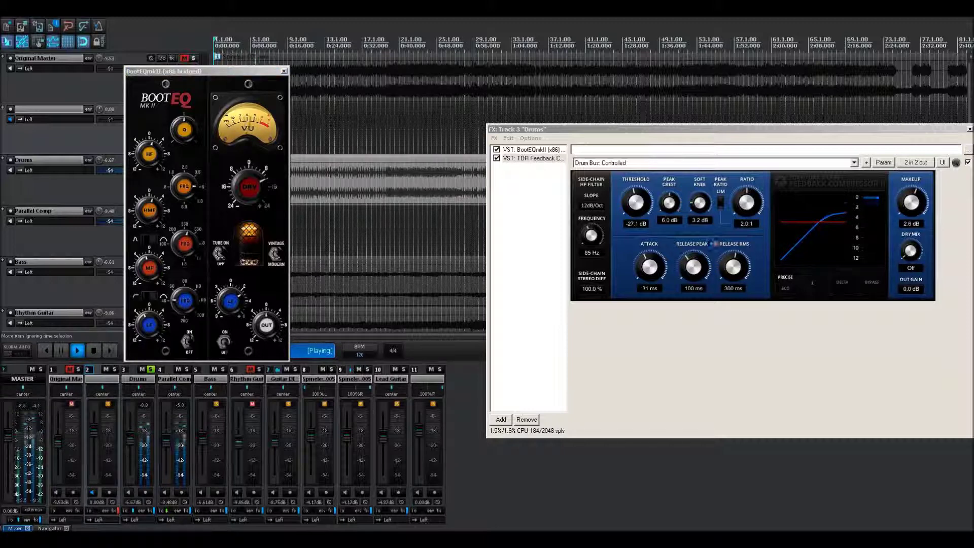
# Set the Drums compressor's threshold to -30.4 dB and soft knee to 1.2 dB, and lower the Drums volume to about -11 dB.
pyautogui.moveTo(636, 202); pyautogui.dragTo(636, 208)
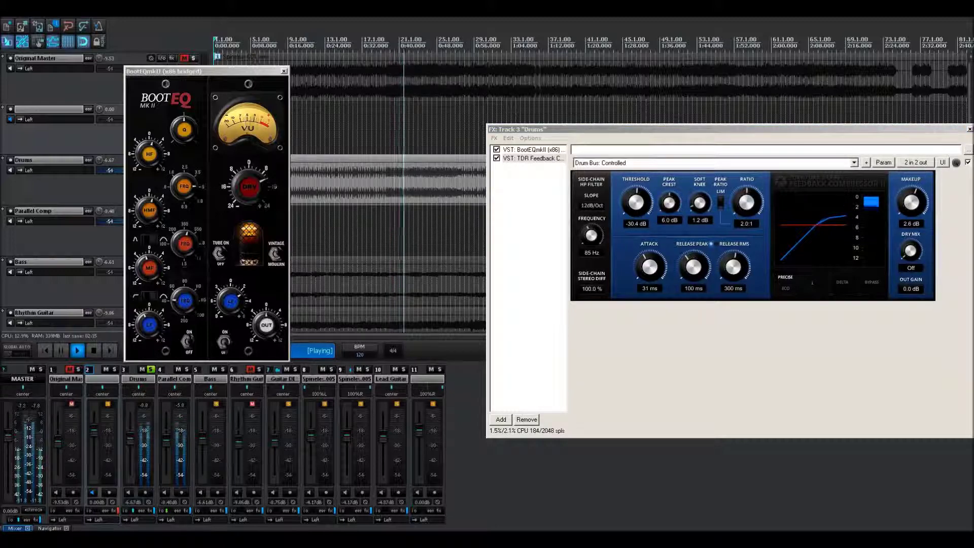
pyautogui.click(61, 236)
pyautogui.moveTo(130, 438)
pyautogui.mouseDown()
pyautogui.moveTo(131, 469)
pyautogui.moveTo(130, 440)
pyautogui.mouseUp()
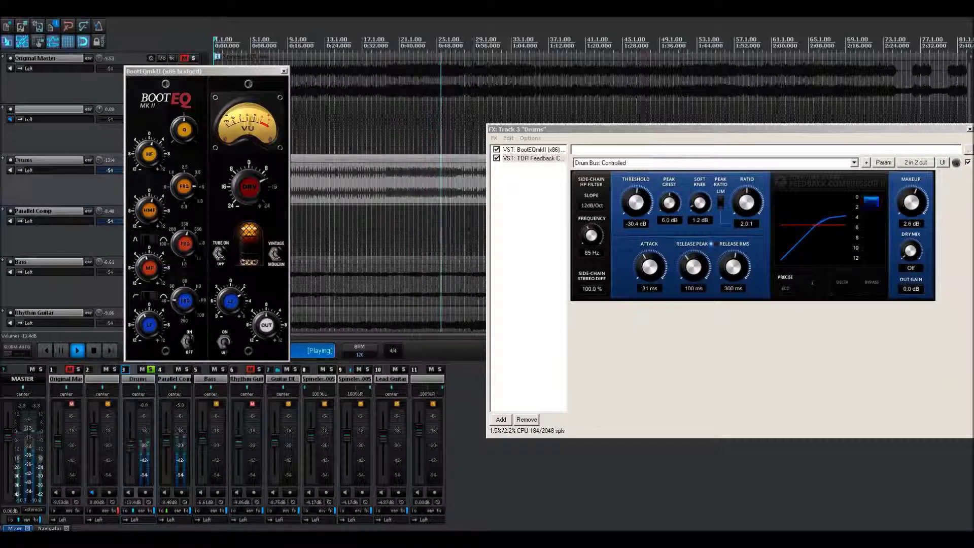
pyautogui.scroll(-3, 99, 160)
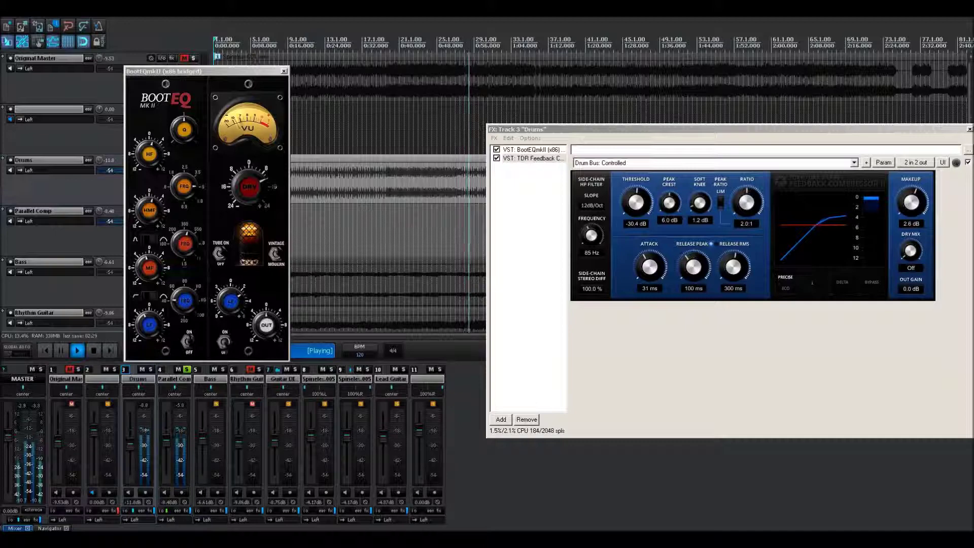
# Open the Parallel Comp effects and set Slick EQ's mid band to 2007 Hz at 5.9 dB and high band to 5.6 kHz.
pyautogui.click(99, 211)
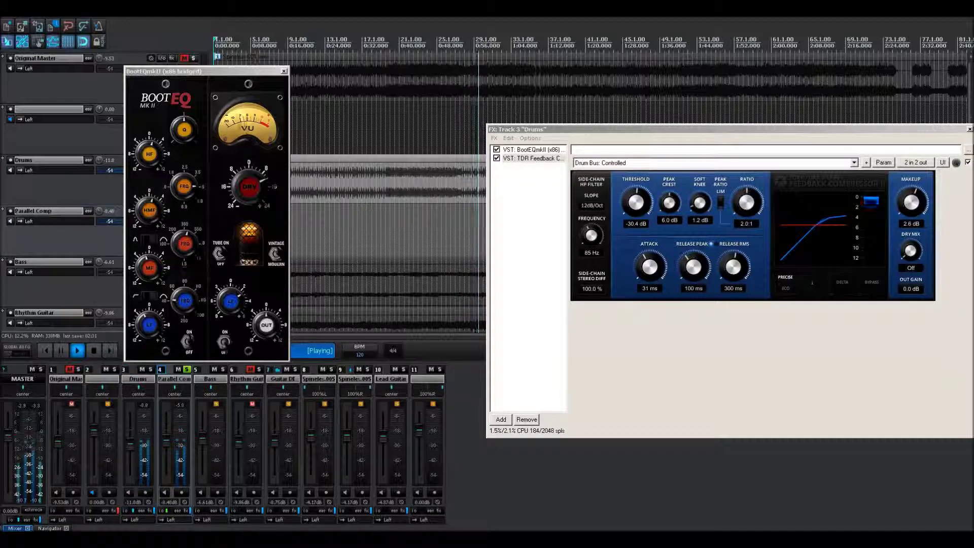
pyautogui.press('f')
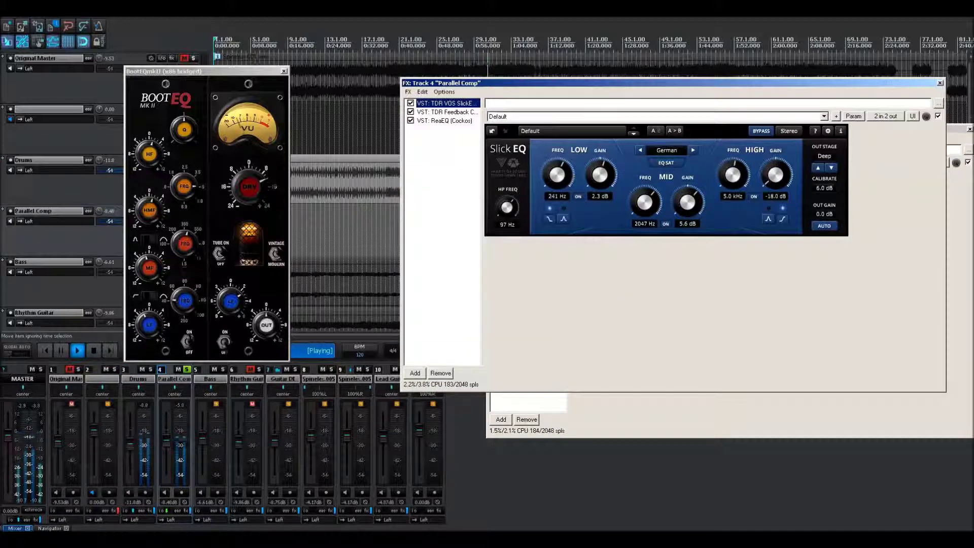
pyautogui.click(37, 26)
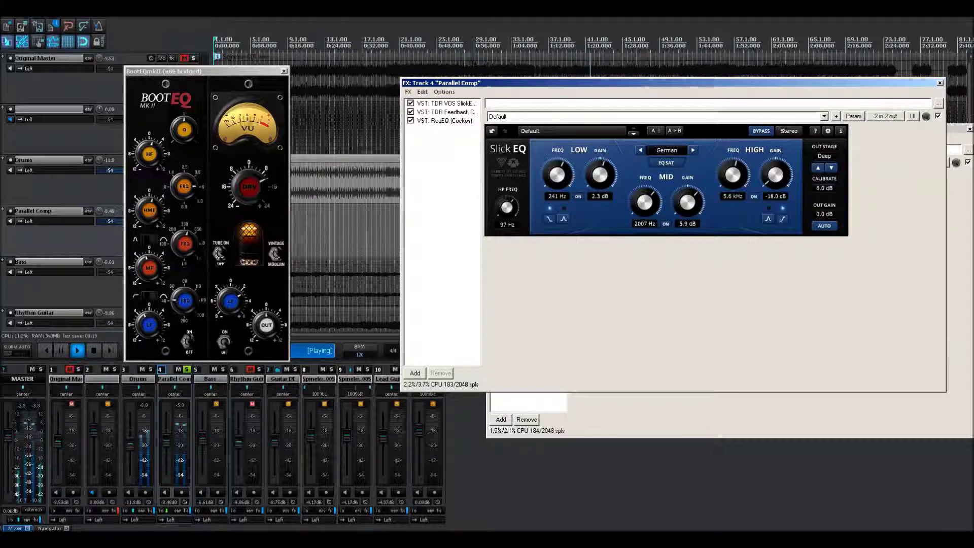
# Set the Parallel Comp compressor's attack to 29 ms, and close that effects window and the Drums BootEQmkII.
pyautogui.click(443, 121)
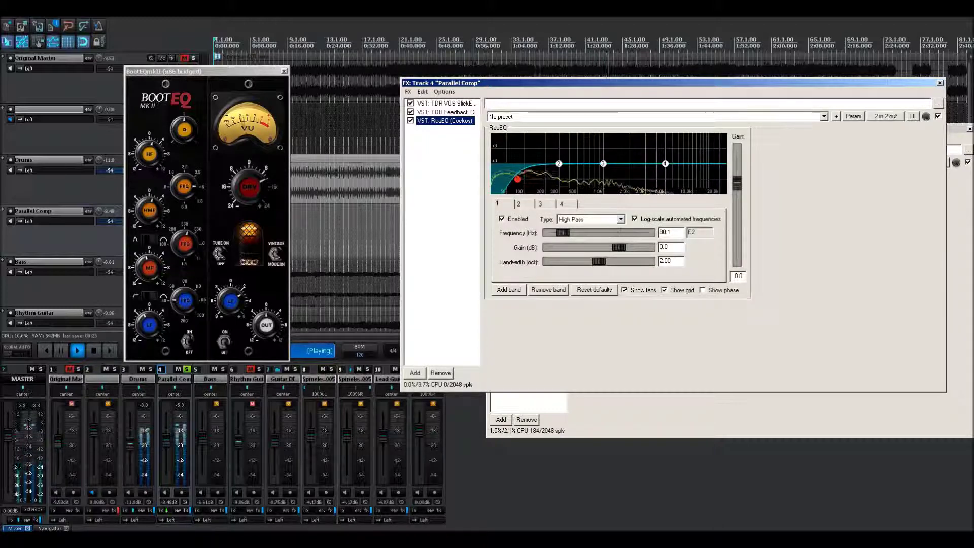
pyautogui.click(444, 112)
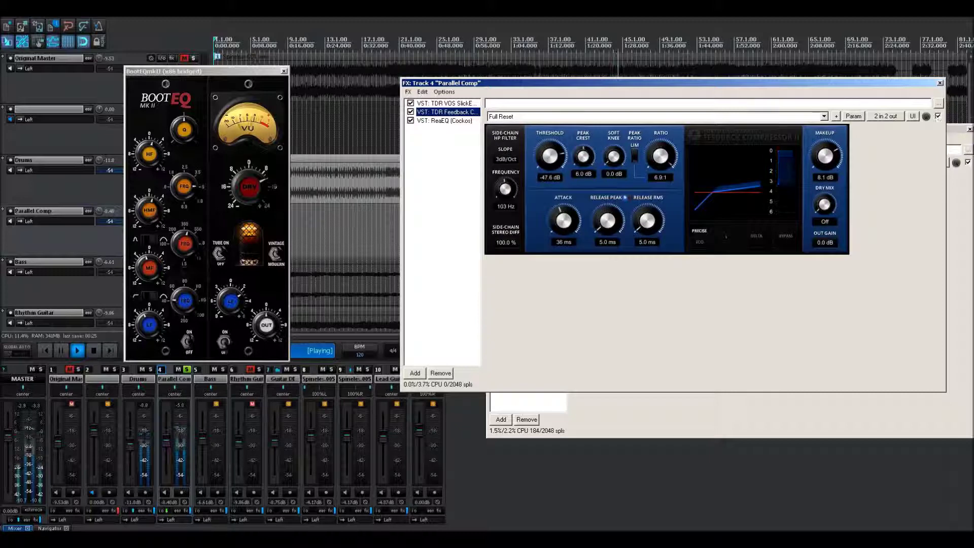
pyautogui.moveTo(563, 220); pyautogui.dragTo(563, 220)
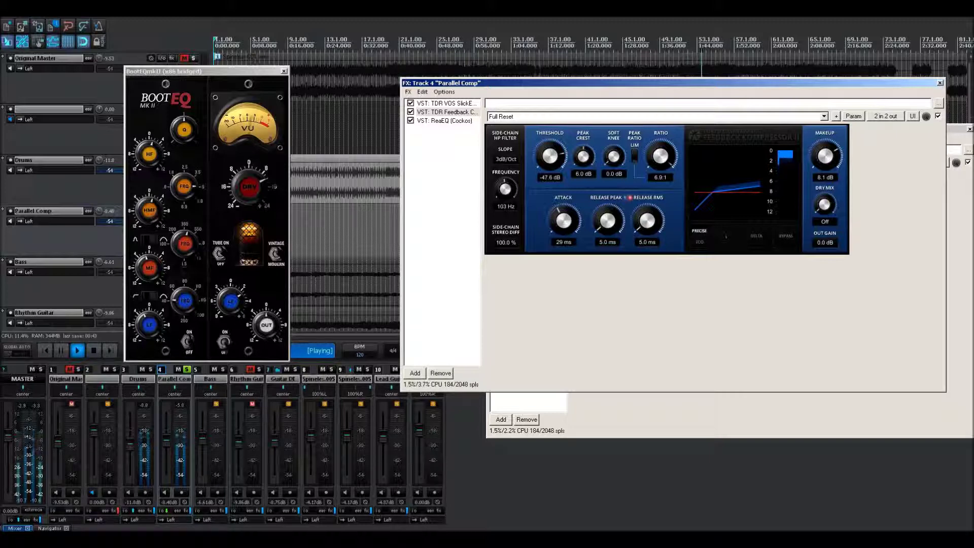
pyautogui.click(940, 82)
pyautogui.click(202, 71)
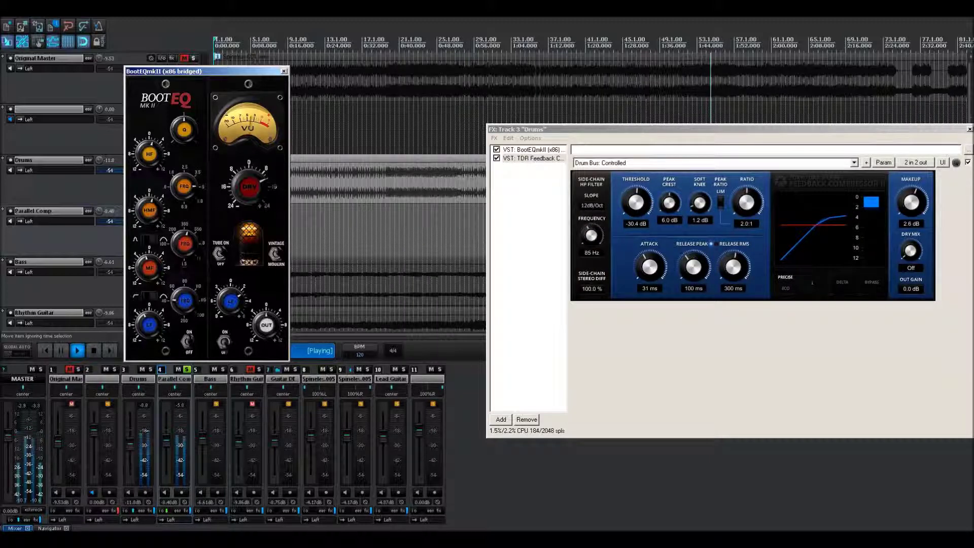
pyautogui.press('Escape')
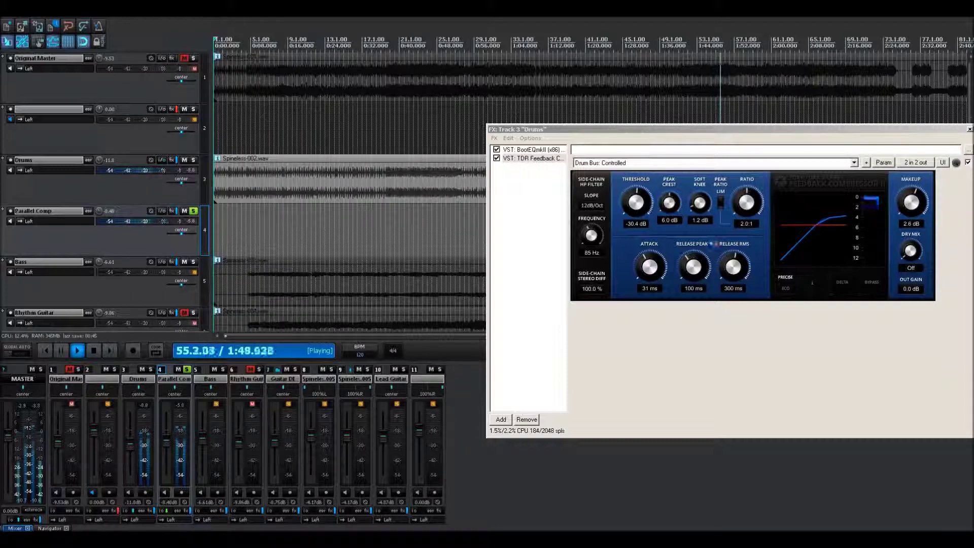
# With all unmuted tracks playing, raise the Drums volume to -5.53 dB and set Parallel Comp to -6.46 dB.
pyautogui.moveTo(130, 445); pyautogui.dragTo(165, 440)
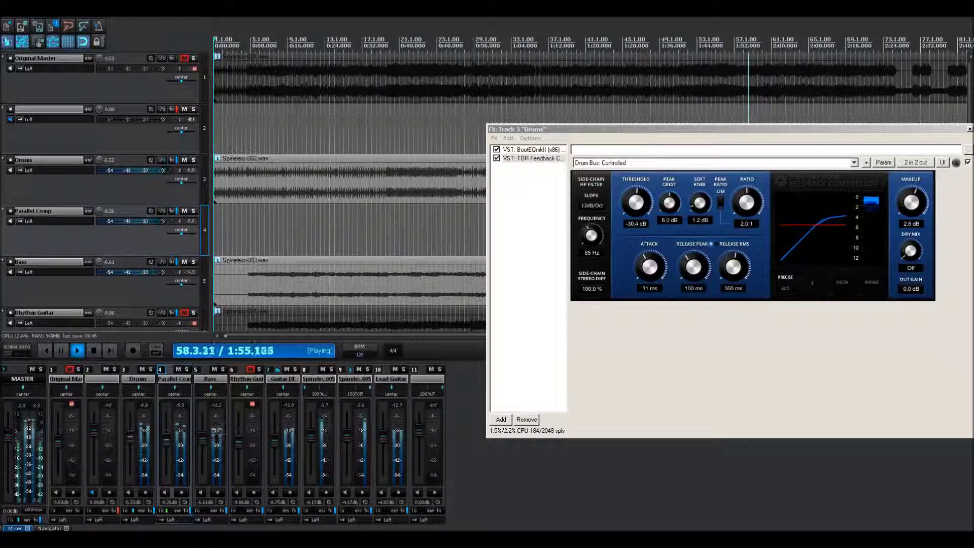
pyautogui.moveTo(166, 439); pyautogui.dragTo(165, 473)
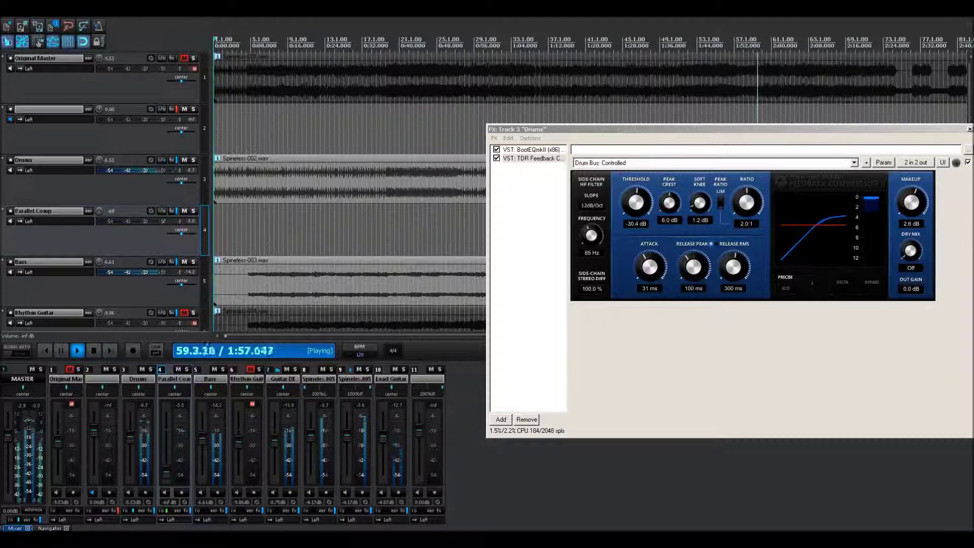
pyautogui.moveTo(166, 473); pyautogui.dragTo(166, 423)
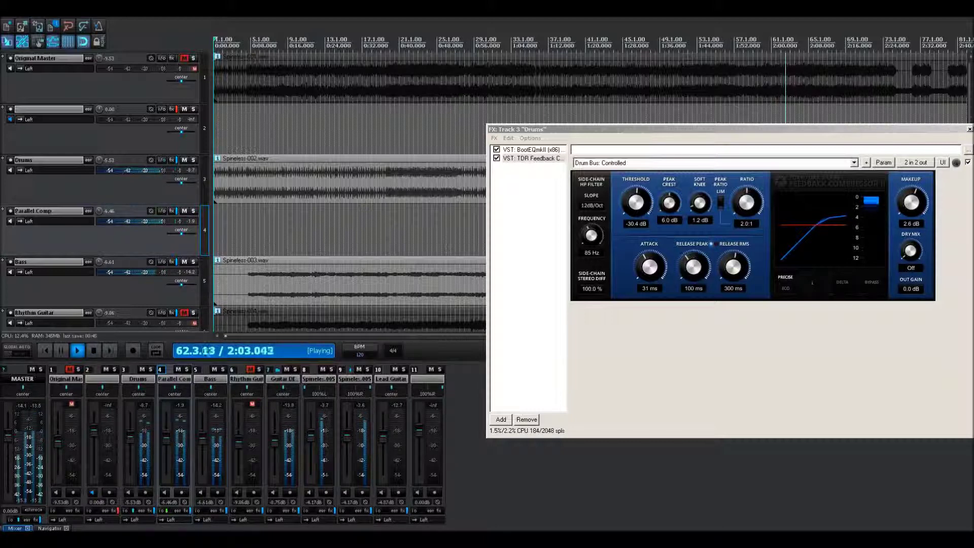
# Compare the mix with Parallel Comp muted and unmuted, review its compressor, and close the Drums and Parallel Comp effects windows.
pyautogui.click(184, 210)
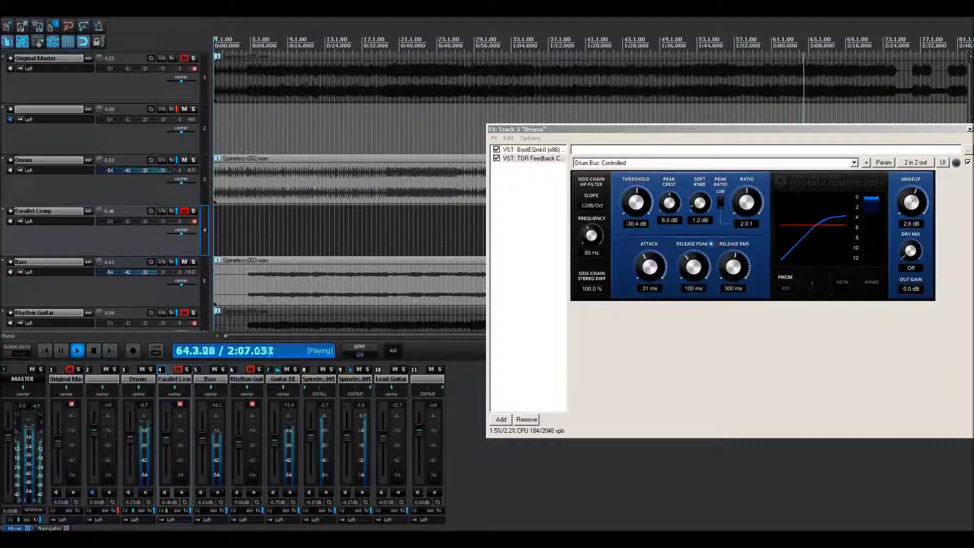
pyautogui.click(184, 210)
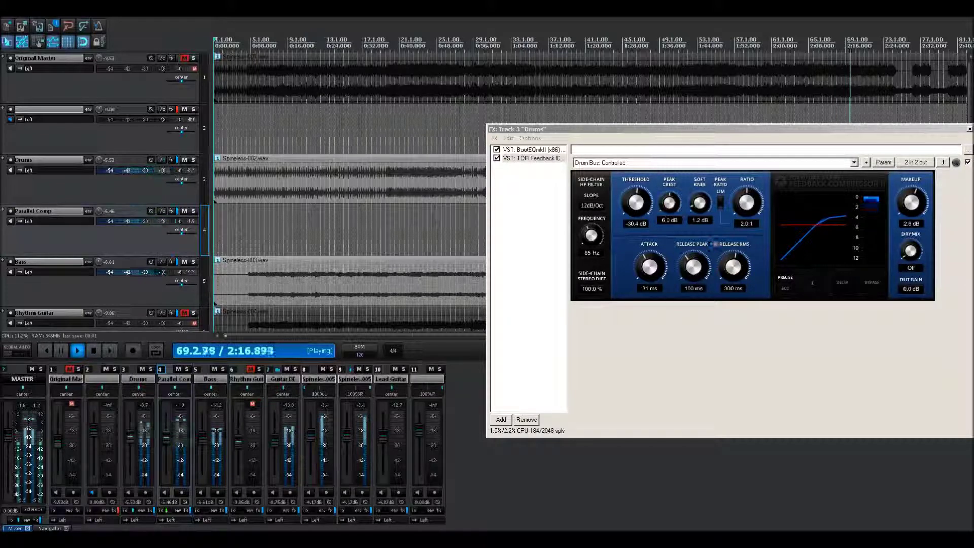
pyautogui.press('f')
pyautogui.press('f')
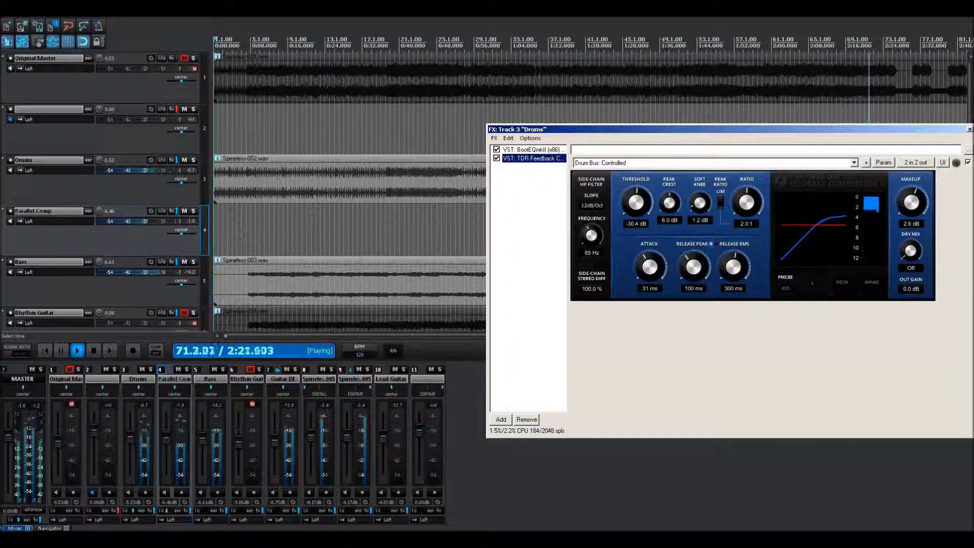
pyautogui.press('Escape')
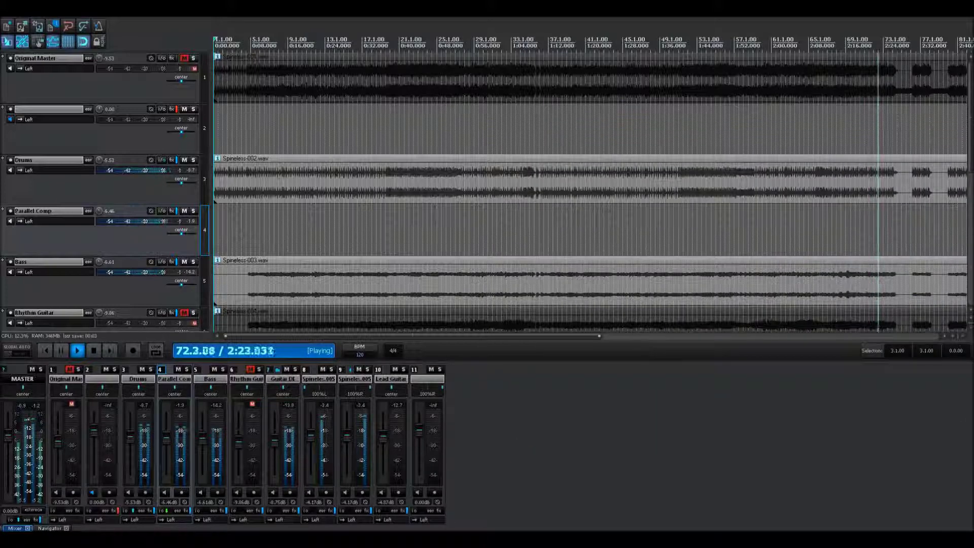
pyautogui.press('f')
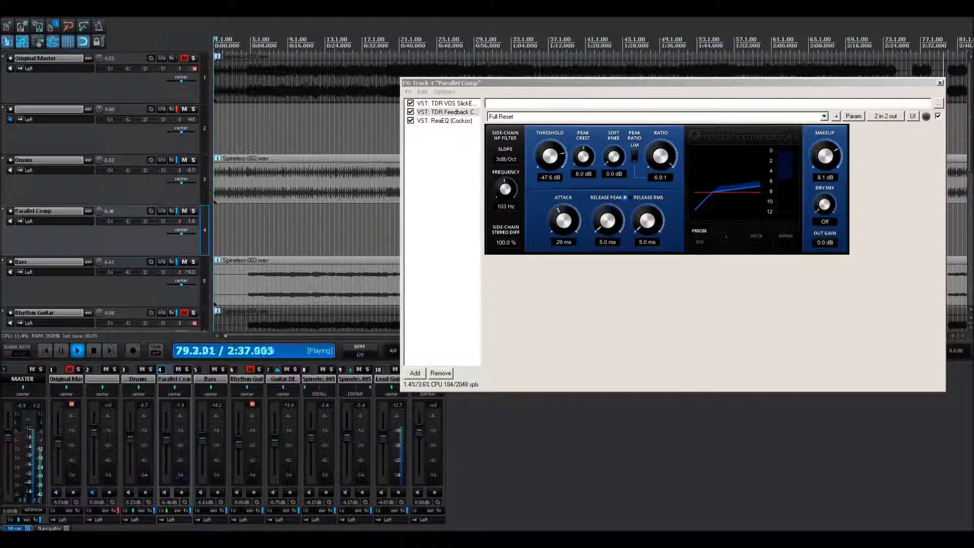
pyautogui.click(939, 83)
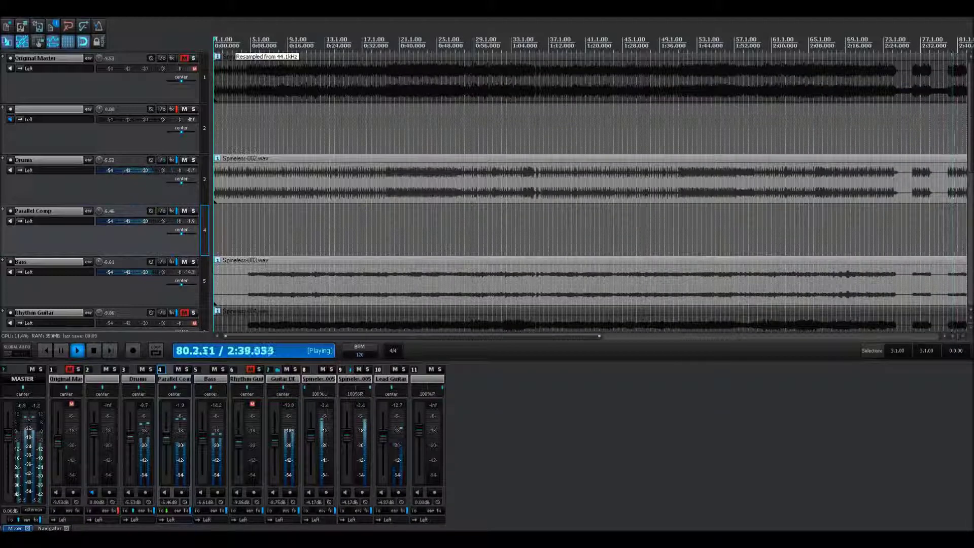
# Solo the Drums, Parallel Comp and Bass tracks together.
pyautogui.click(37, 26)
pyautogui.click(193, 261)
pyautogui.click(193, 160)
pyautogui.click(193, 210)
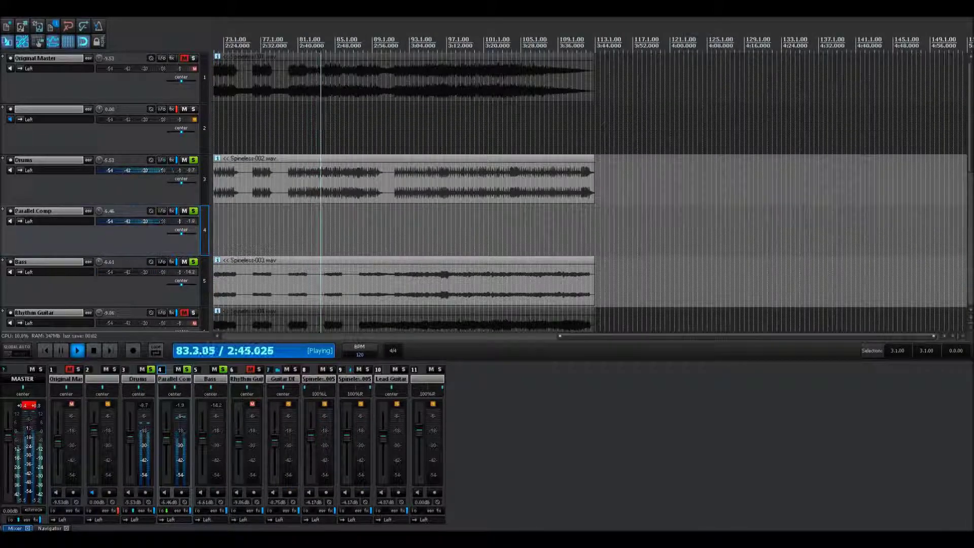
# Open the Bass track's effects and compare the sound with its ReaEQ bypassed and enabled.
pyautogui.click(172, 261)
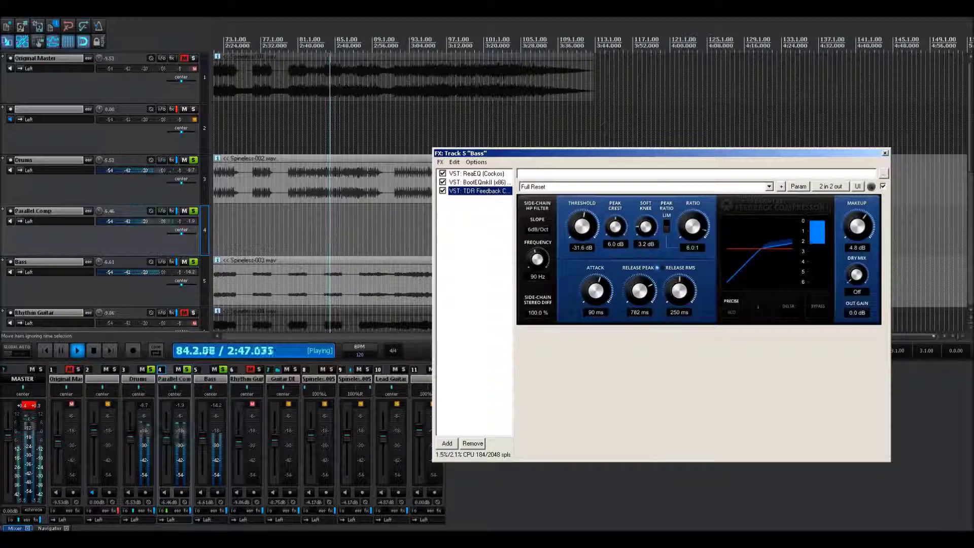
pyautogui.click(476, 174)
pyautogui.moveTo(658, 222)
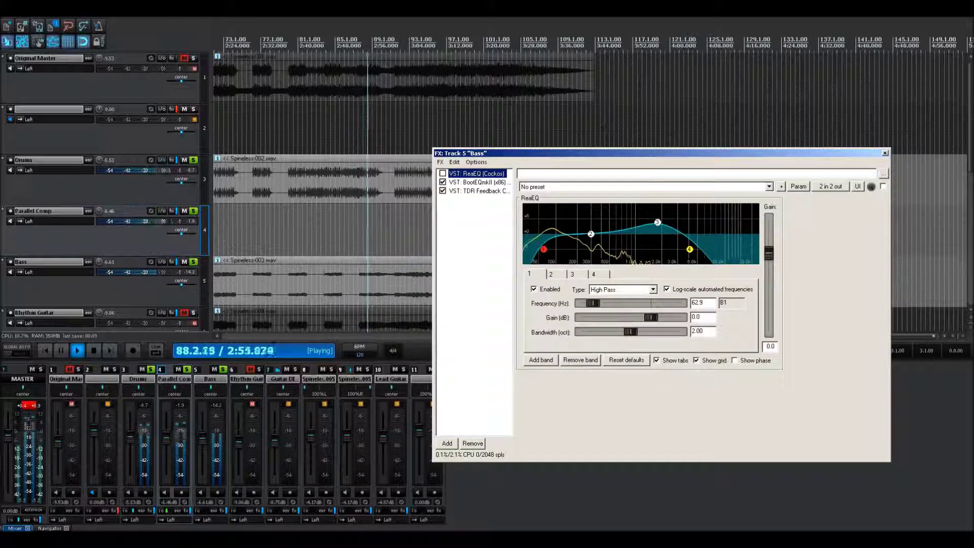
pyautogui.hotkey('ctrl', 'b')
pyautogui.click(443, 173)
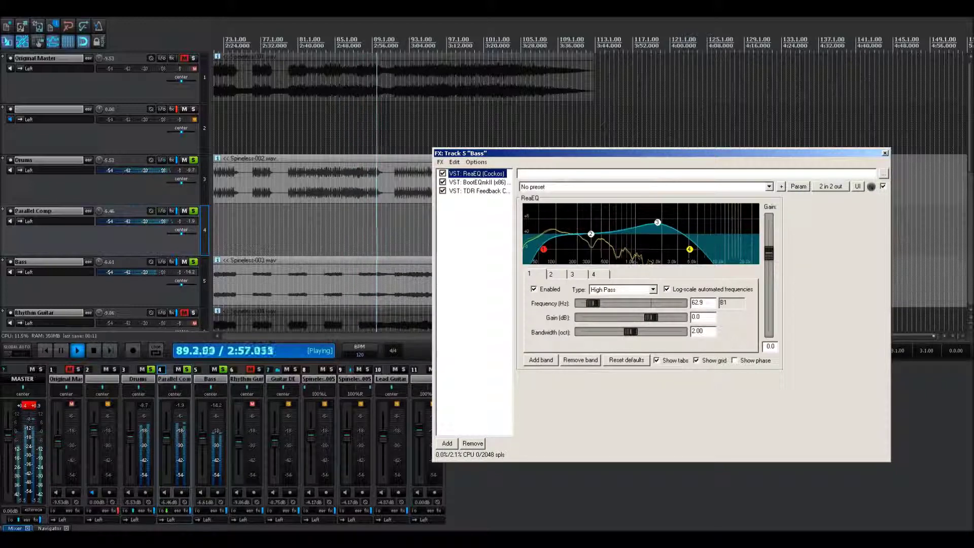
# Show the Bass and Drums BootEQmkII windows side by side to compare their settings.
pyautogui.click(478, 182)
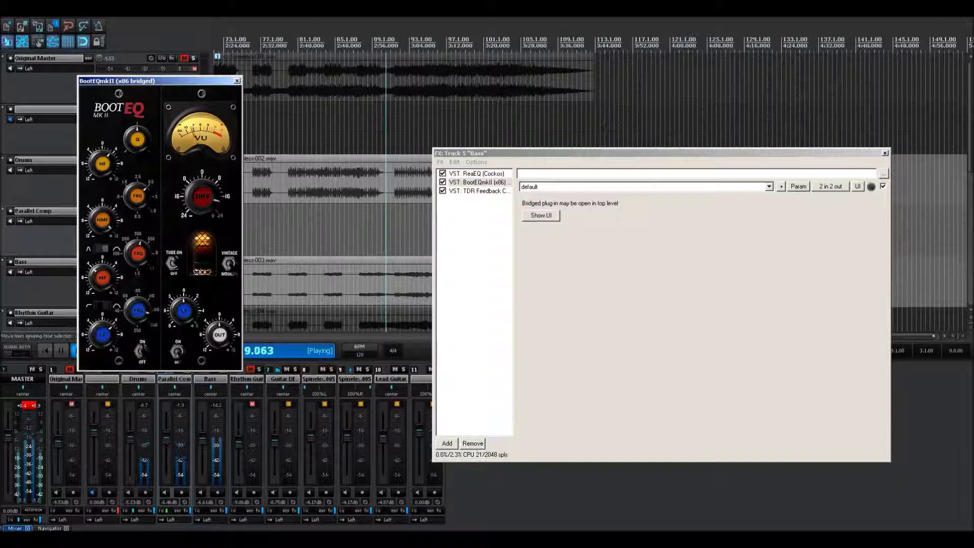
pyautogui.moveTo(157, 81); pyautogui.dragTo(230, 131)
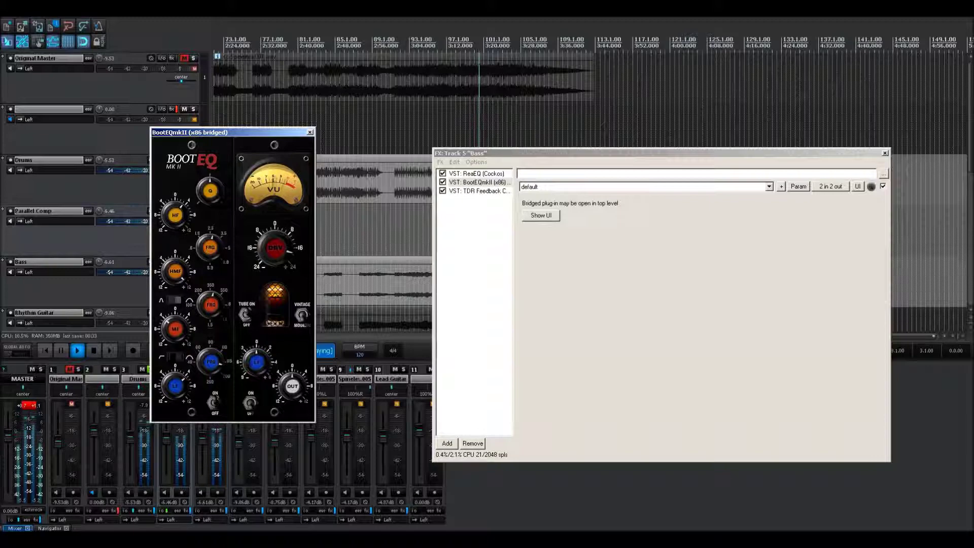
pyautogui.moveTo(229, 132); pyautogui.dragTo(631, 64)
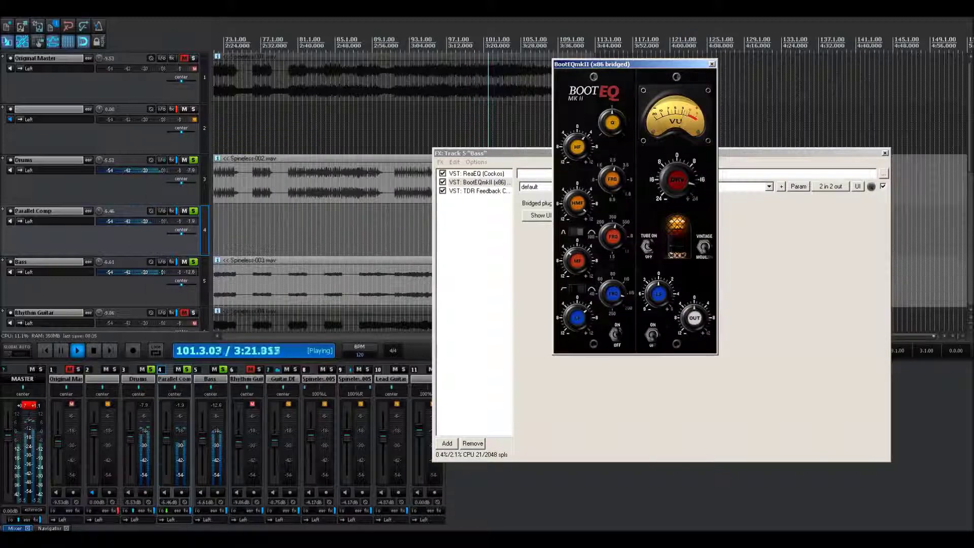
pyautogui.click(171, 159)
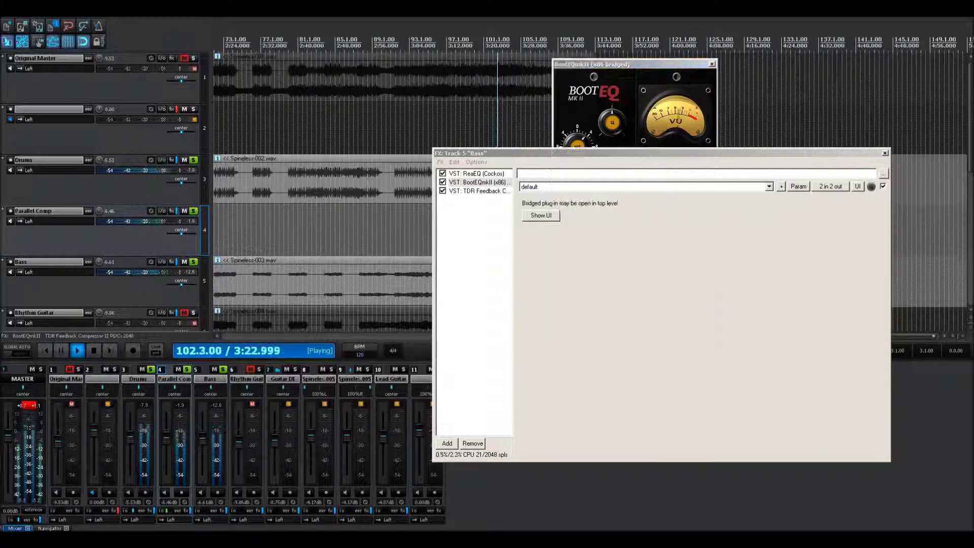
pyautogui.click(531, 149)
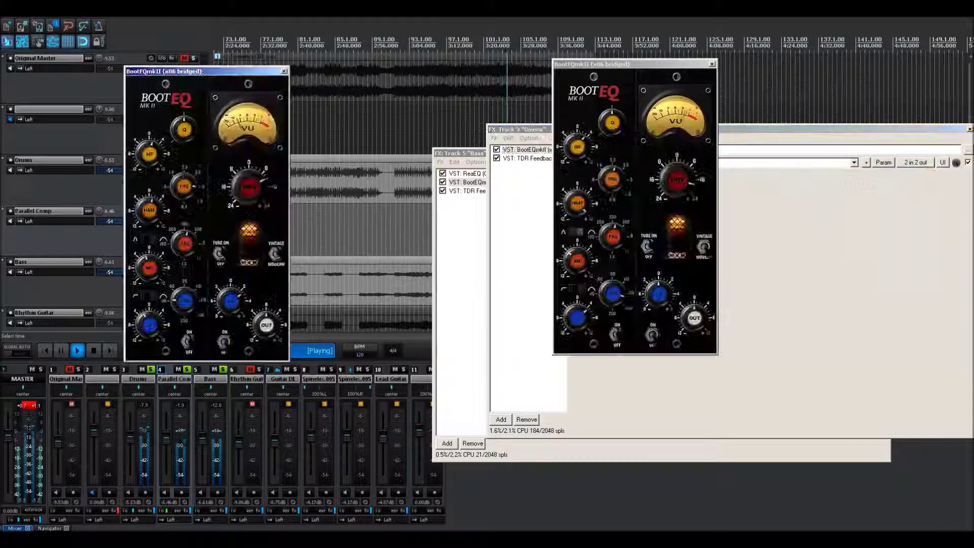
pyautogui.moveTo(628, 64); pyautogui.dragTo(400, 91)
pyautogui.click(205, 71)
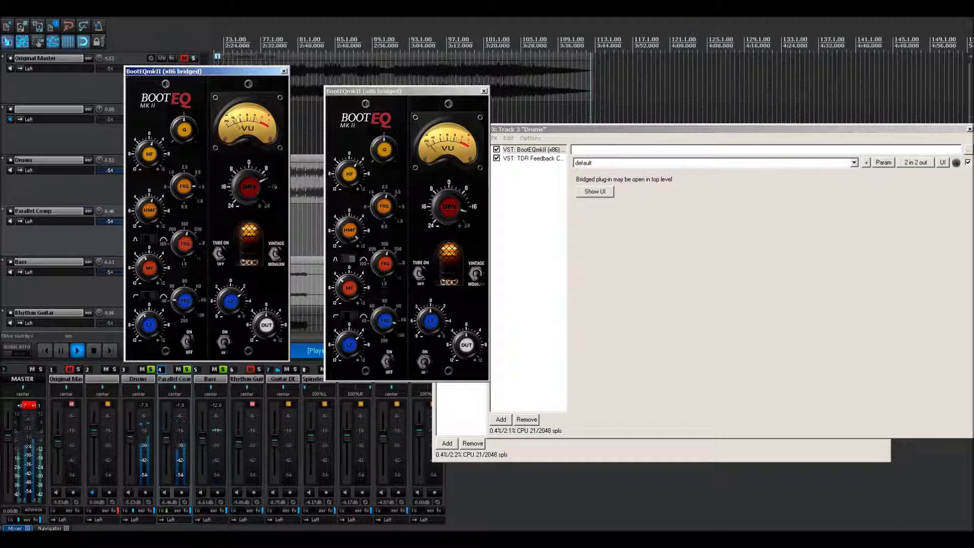
# Restart playback from the beginning of the project.
pyautogui.click(38, 26)
pyautogui.hotkey('alt', 'Tab')
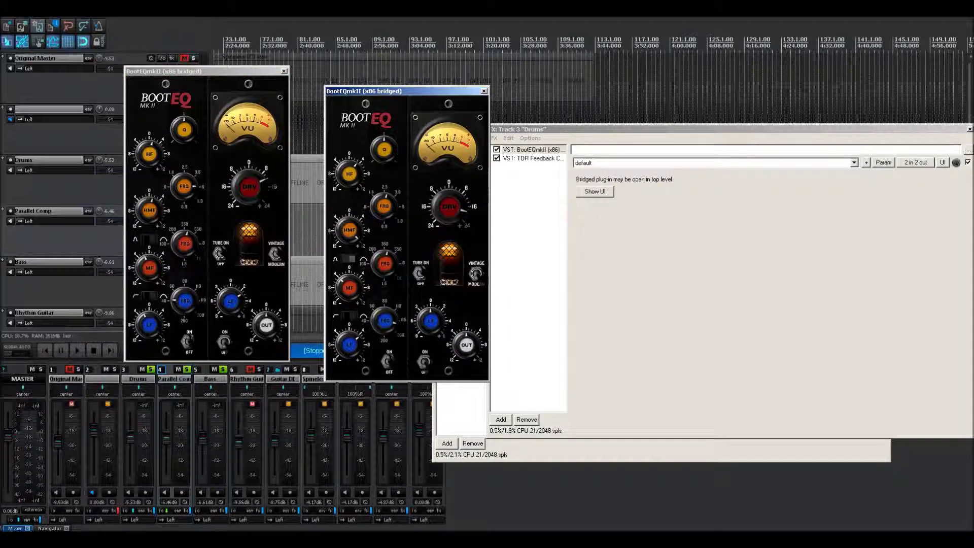
pyautogui.click(44, 350)
pyautogui.click(77, 350)
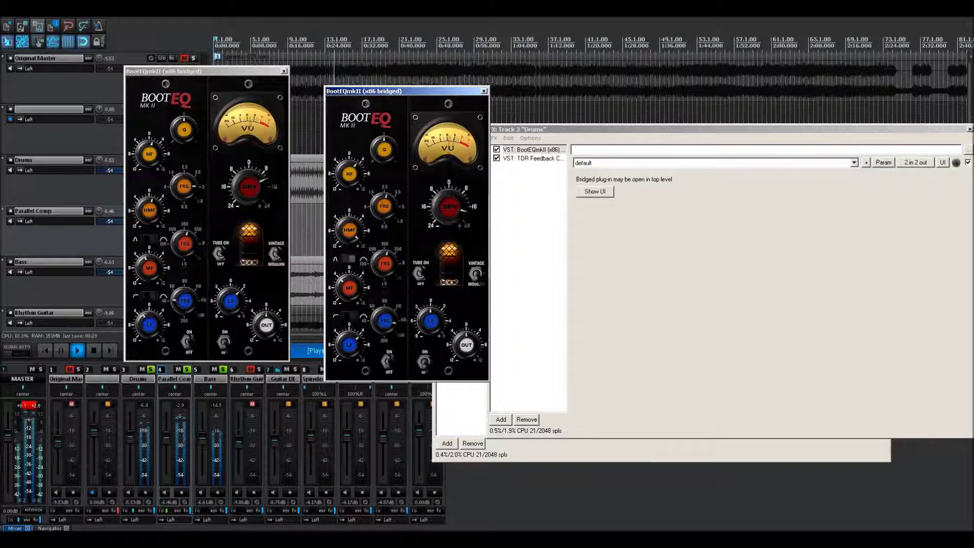
# In the Bass ReaEQ, check the high-pass band and set the low-pass band's frequency to 4034 Hz.
pyautogui.click(557, 129)
pyautogui.click(460, 153)
pyautogui.click(476, 174)
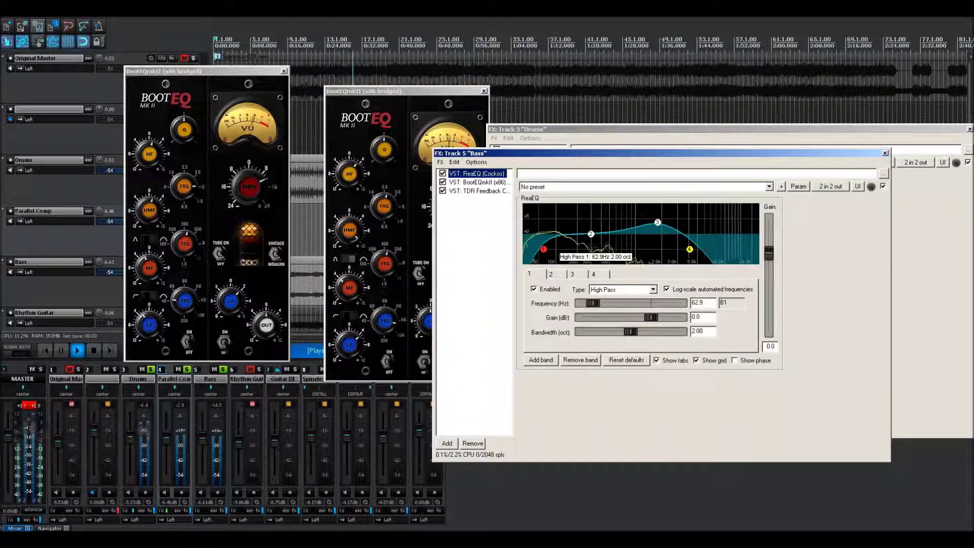
pyautogui.moveTo(553, 249)
pyautogui.moveTo(544, 249); pyautogui.dragTo(544, 249)
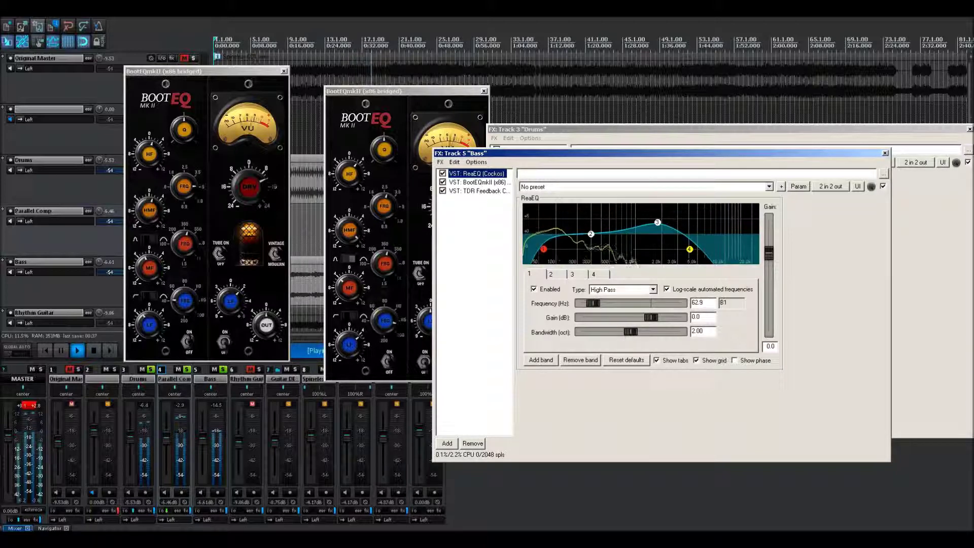
pyautogui.moveTo(690, 249); pyautogui.dragTo(689, 249)
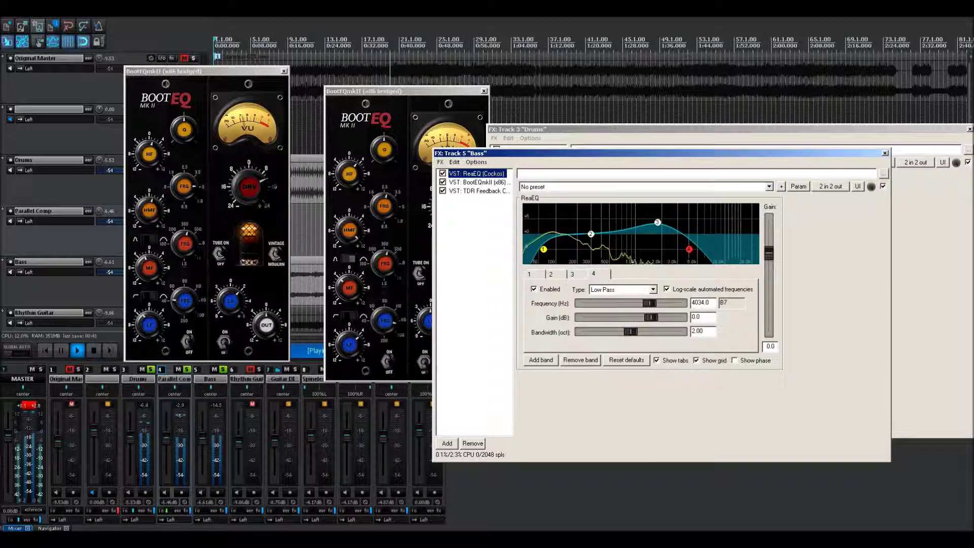
# Review the Bass BootEQmkII alongside the Bass ReaEQ curve while the tracks play.
pyautogui.click(456, 91)
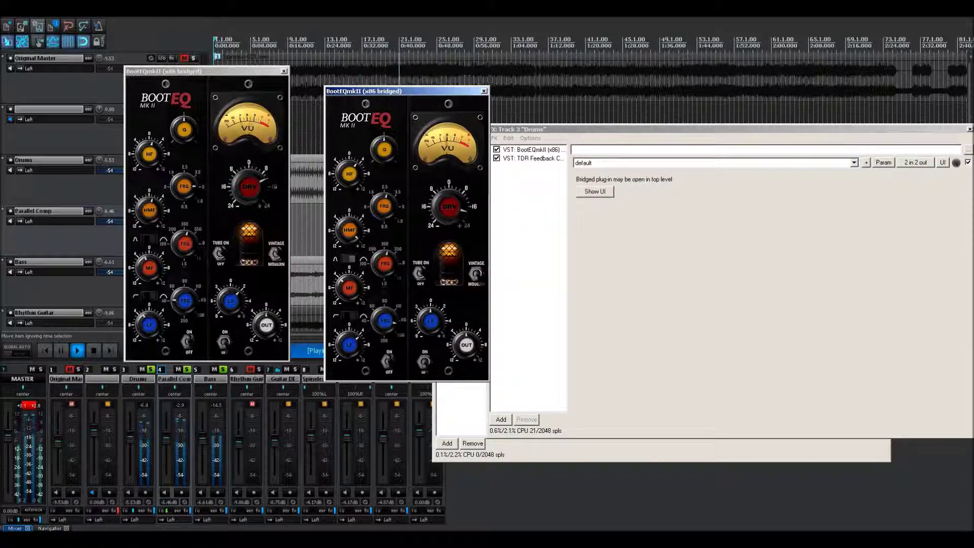
pyautogui.click(532, 130)
pyautogui.click(461, 154)
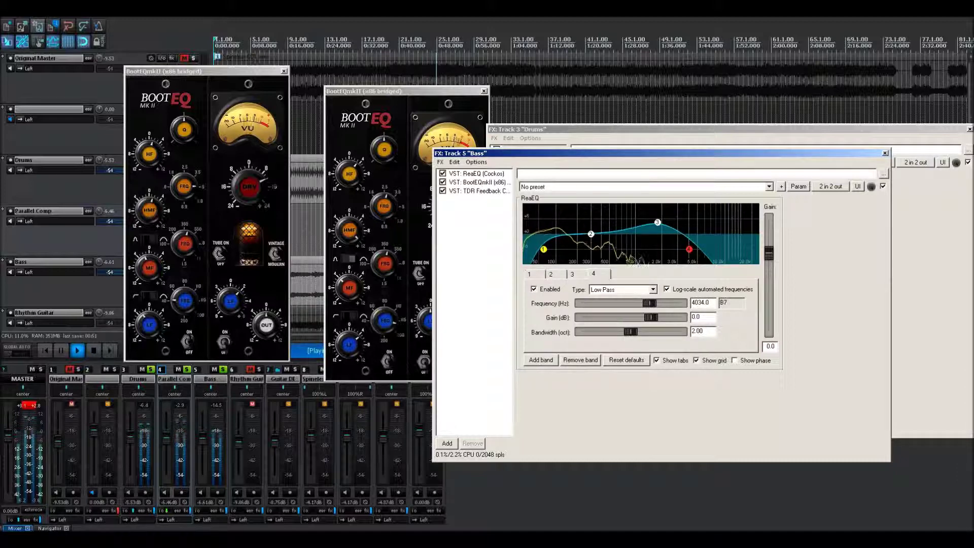
pyautogui.click(882, 186)
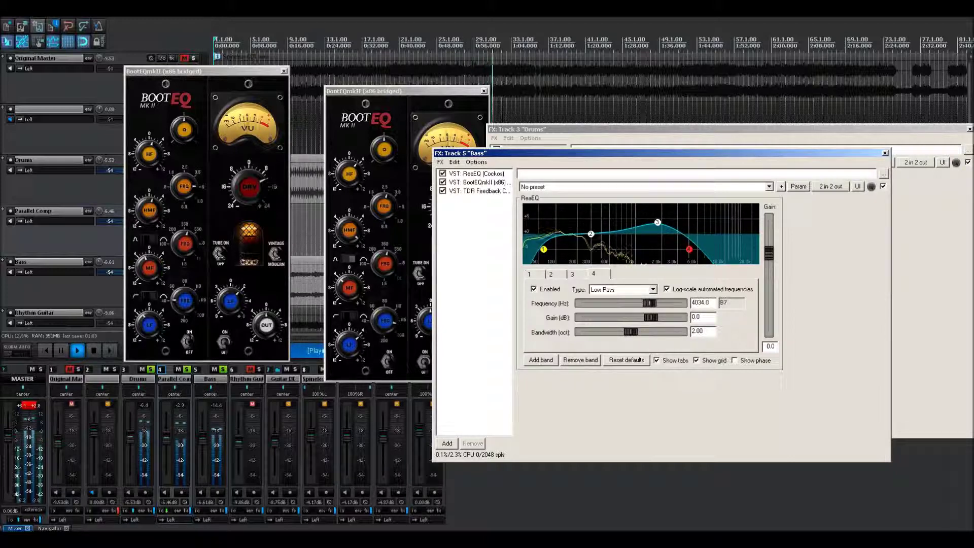
# Set the Bass TDR Feedback Compressor's peak release to 130 ms and reset the master peak meter.
pyautogui.click(477, 191)
pyautogui.click(409, 91)
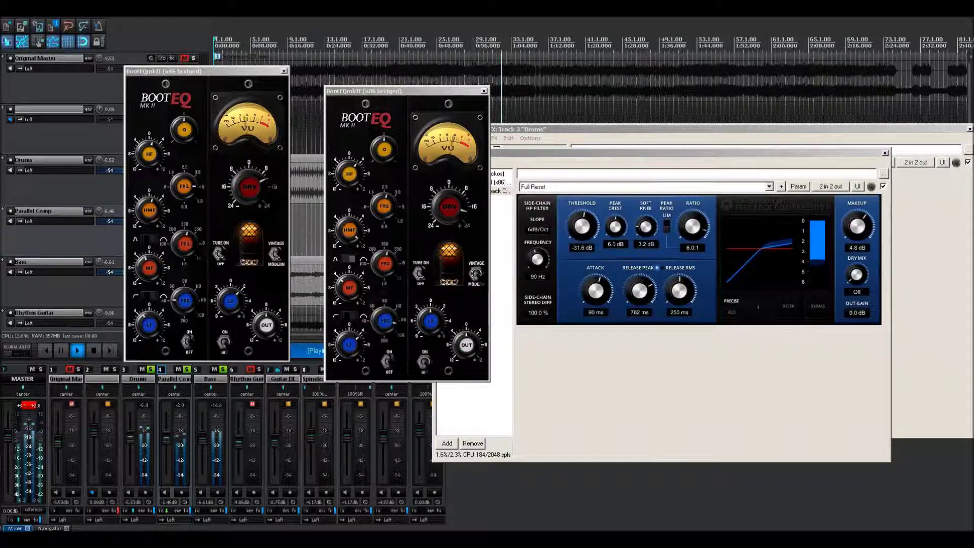
pyautogui.click(608, 153)
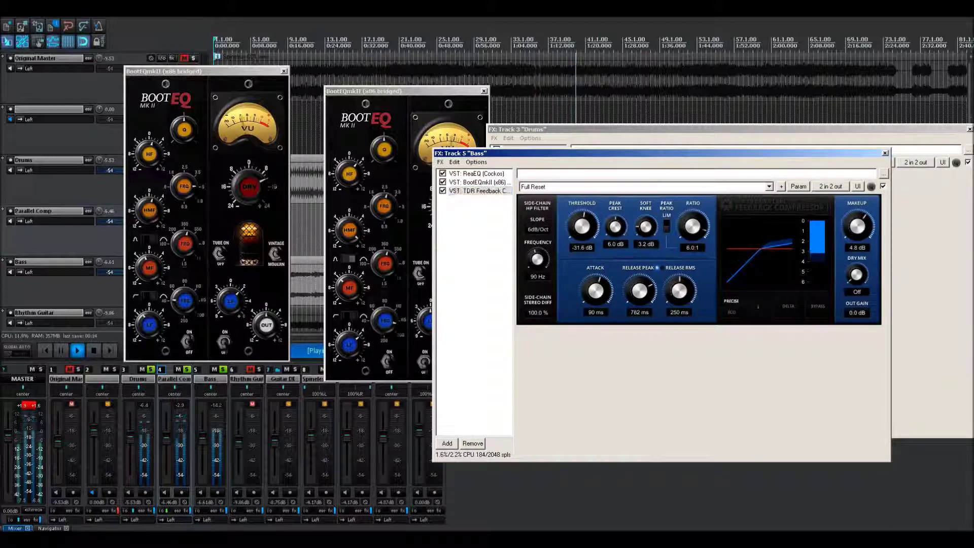
pyautogui.moveTo(595, 290); pyautogui.dragTo(596, 287)
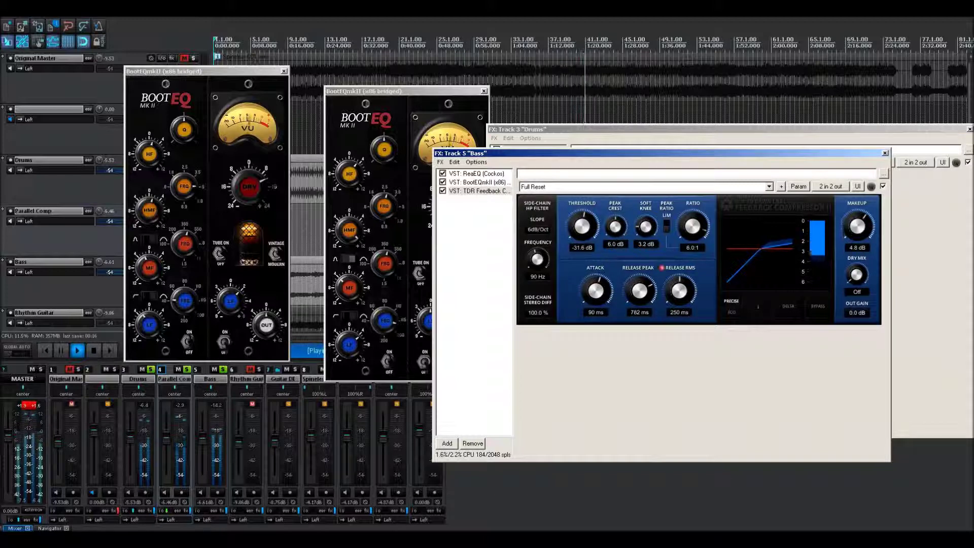
pyautogui.moveTo(640, 290); pyautogui.dragTo(640, 311)
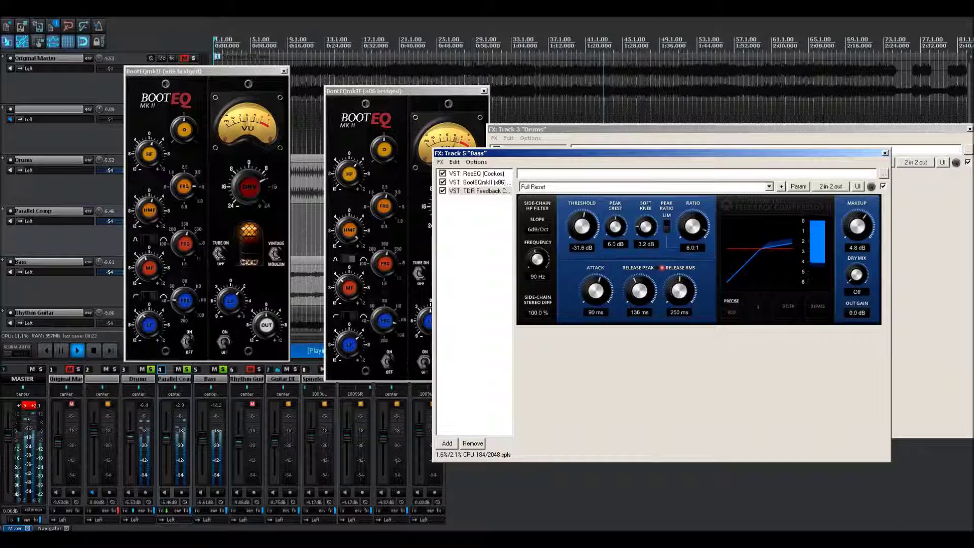
pyautogui.moveTo(638, 291); pyautogui.dragTo(639, 286)
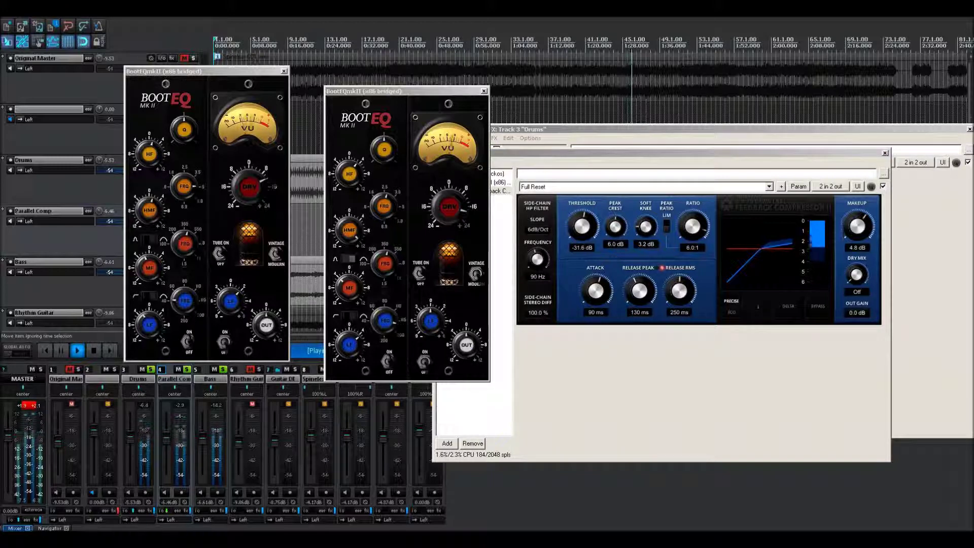
pyautogui.click(501, 284)
pyautogui.click(28, 405)
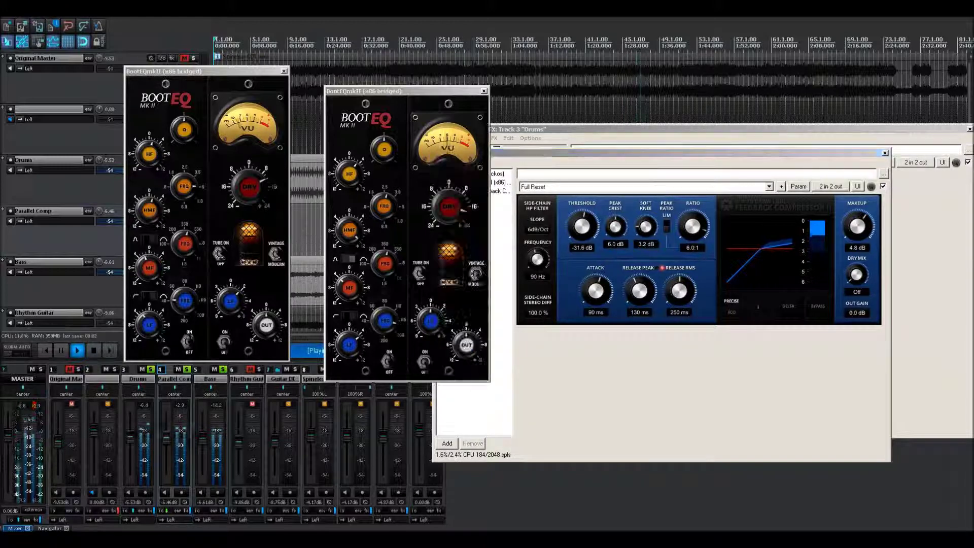
# Add ReaComp to the end of the Bass effects chain and set its threshold to -9.0 dB.
pyautogui.click(38, 26)
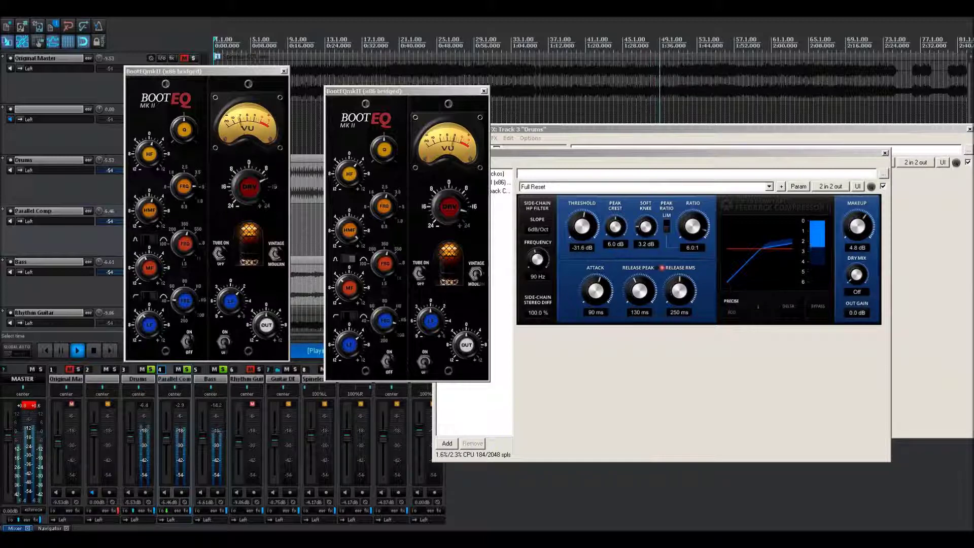
pyautogui.click(446, 442)
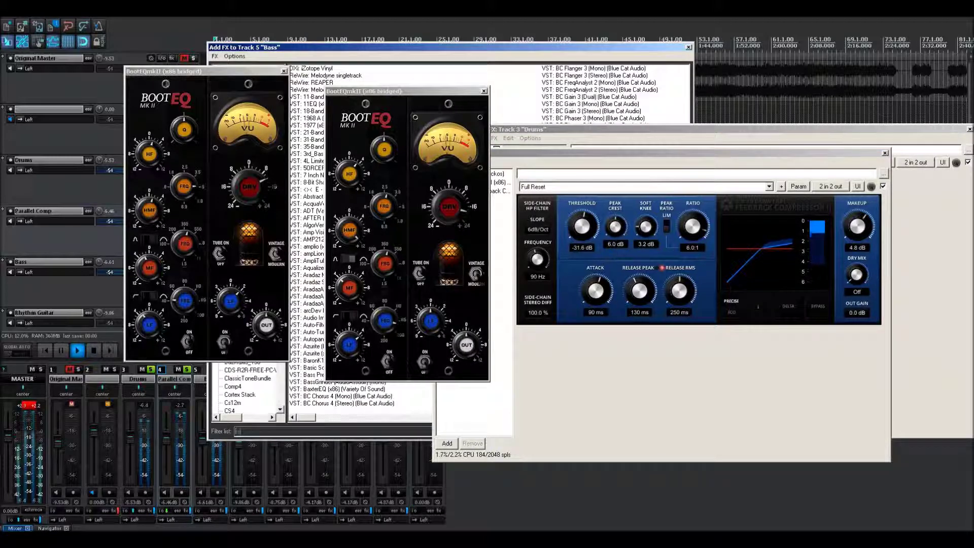
pyautogui.click(320, 68)
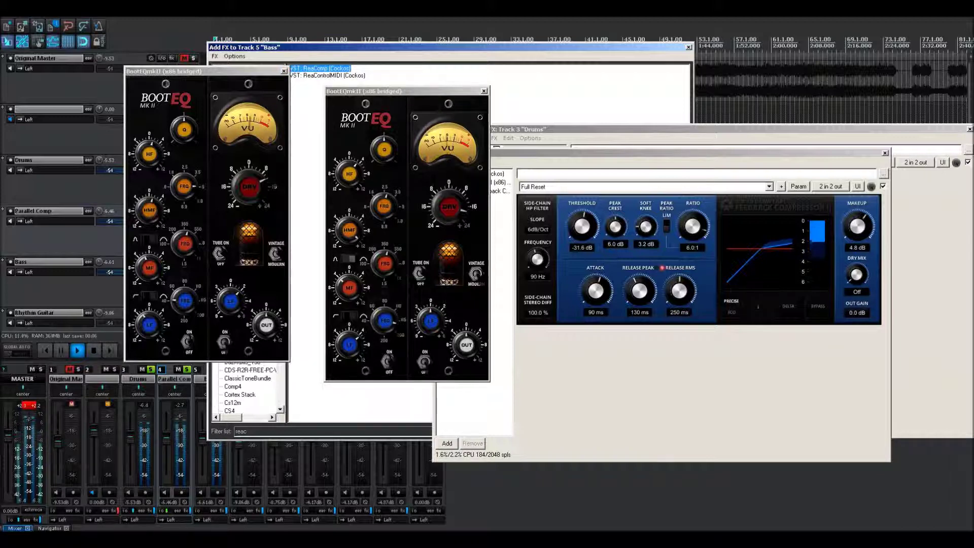
pyautogui.doubleClick(320, 68)
pyautogui.click(856, 186)
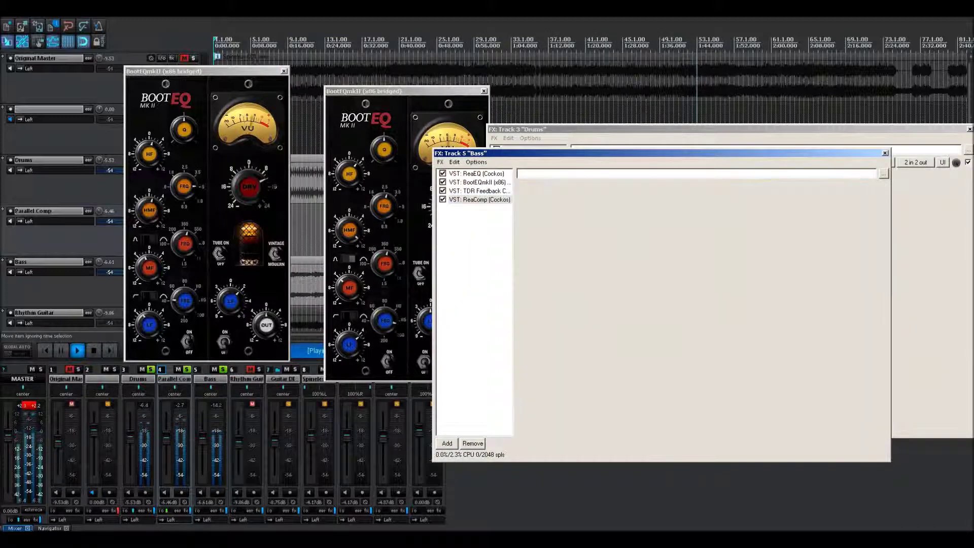
pyautogui.moveTo(529, 242); pyautogui.dragTo(528, 260)
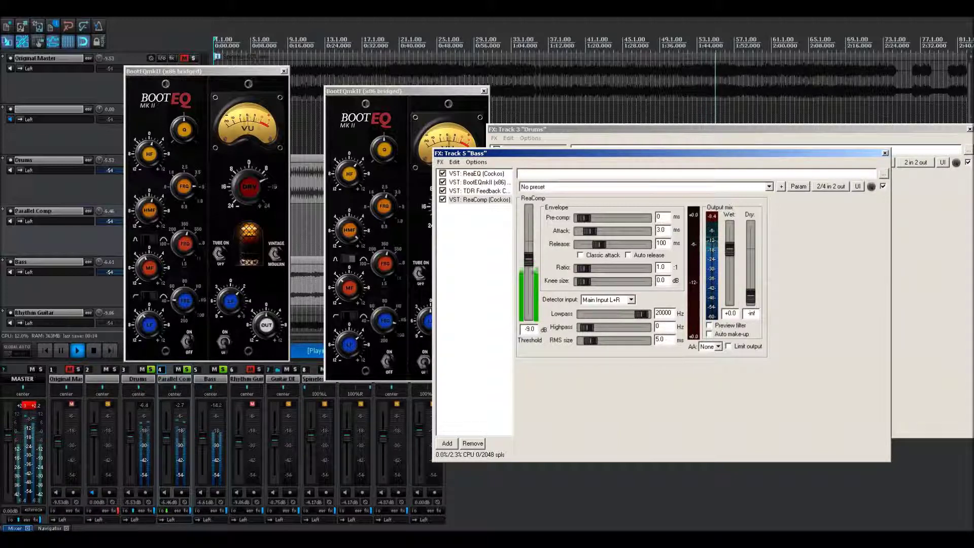
# Close the Drums effects window and move the BootEQmkII and Bass effects windows apart to uncover ReaComp and the track controls.
pyautogui.click(238, 71)
pyautogui.moveTo(238, 72); pyautogui.dragTo(353, 364)
pyautogui.click(527, 229)
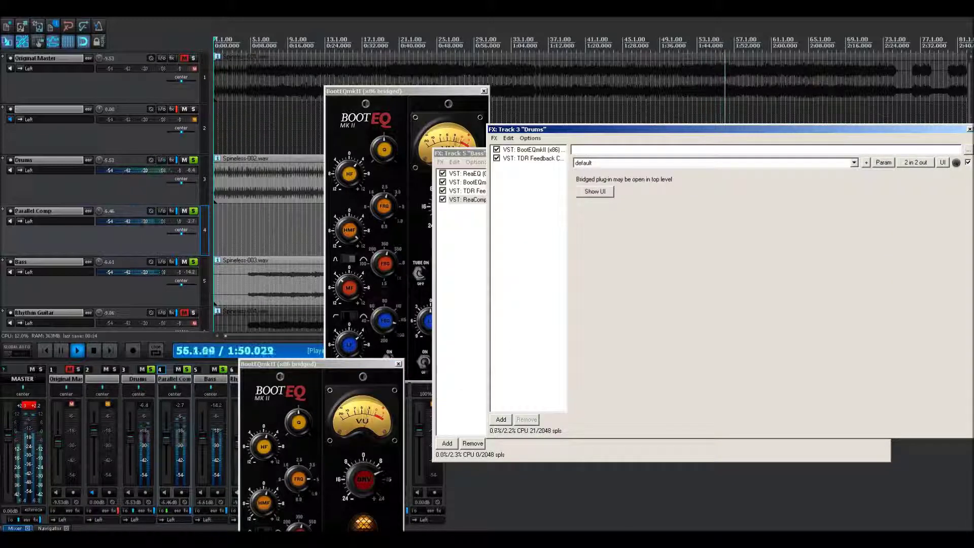
pyautogui.press('Escape')
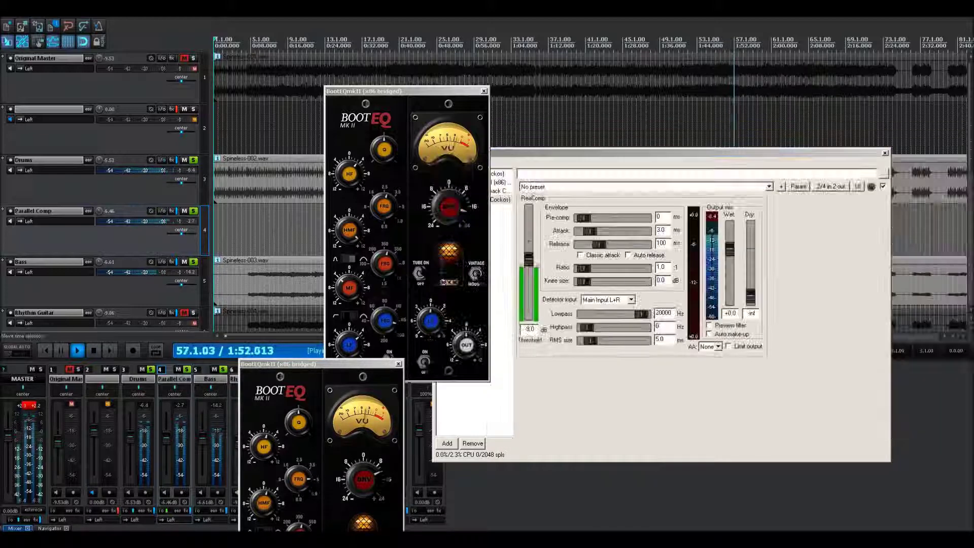
pyautogui.moveTo(608, 152); pyautogui.dragTo(745, 147)
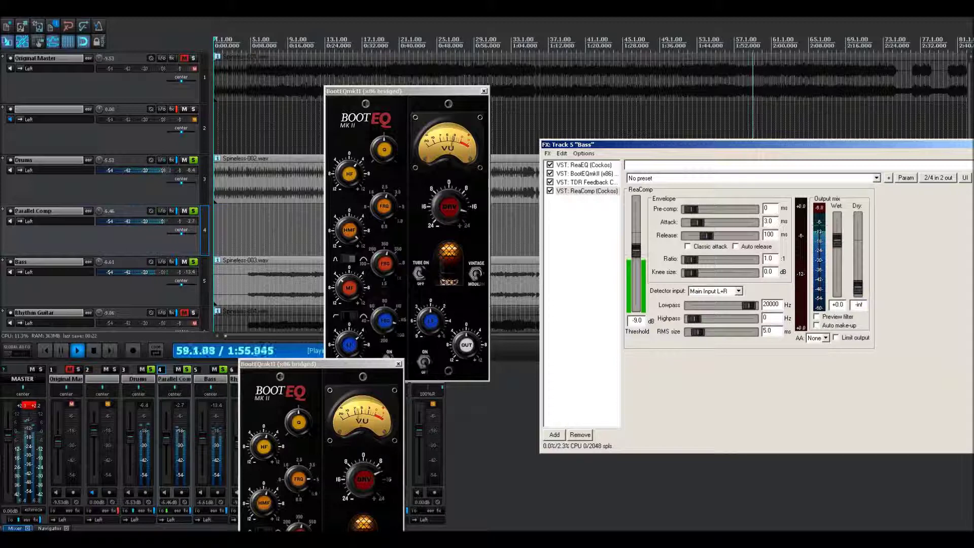
# In the Bass ReaComp, set the lowpass to 8407 Hz and the detector input to Auxiliary Input L+R.
pyautogui.moveTo(749, 305); pyautogui.dragTo(735, 305)
pyautogui.click(737, 290)
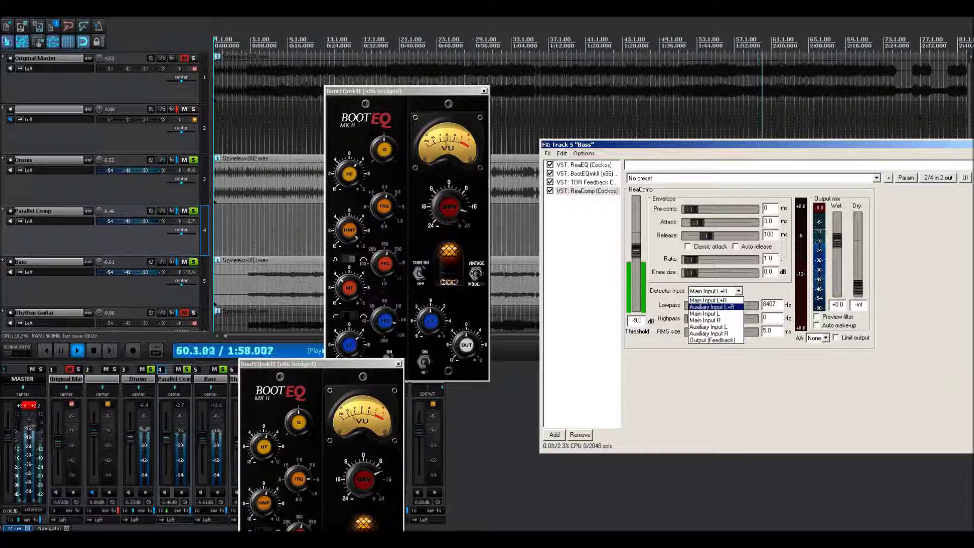
pyautogui.click(711, 307)
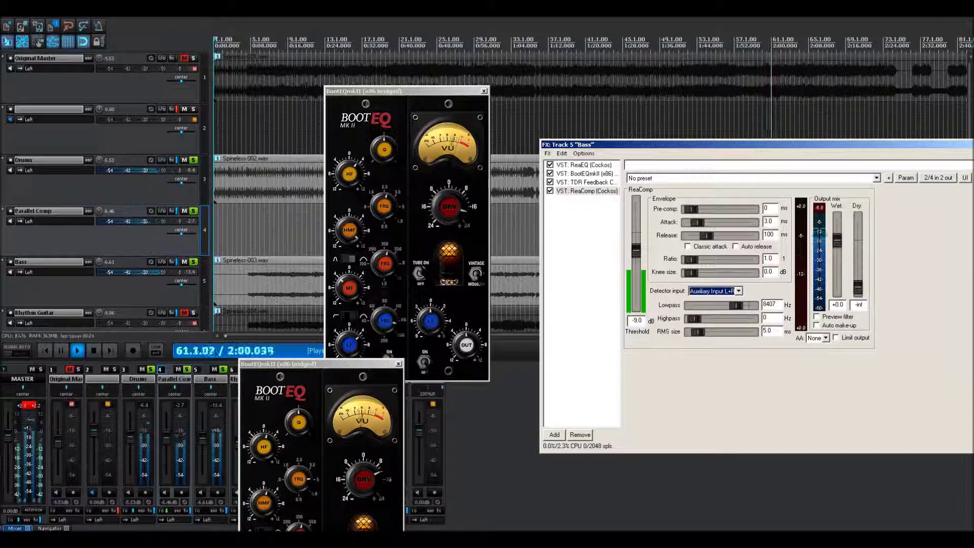
pyautogui.moveTo(659, 145); pyautogui.dragTo(616, 141)
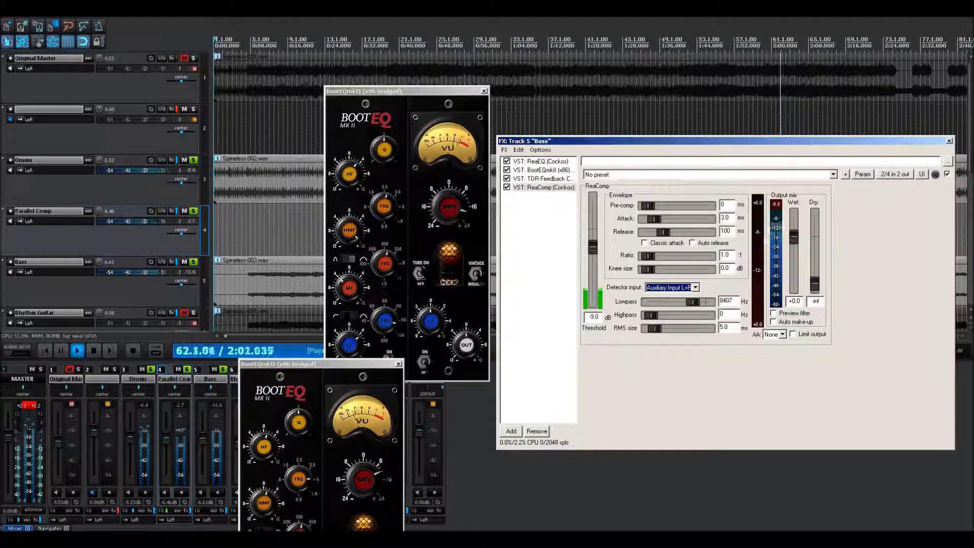
pyautogui.click(161, 261)
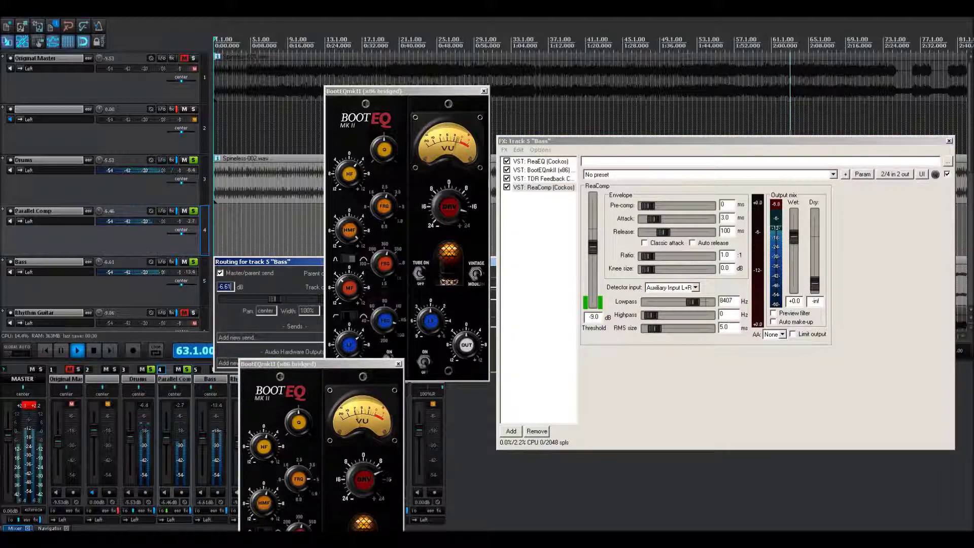
pyautogui.moveTo(248, 261); pyautogui.dragTo(137, 221)
pyautogui.click(182, 296)
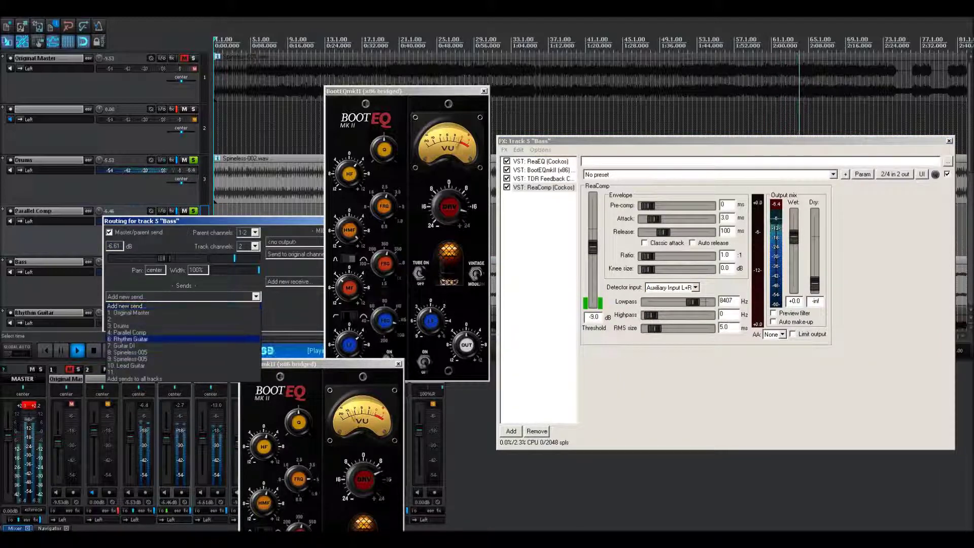
pyautogui.click(127, 325)
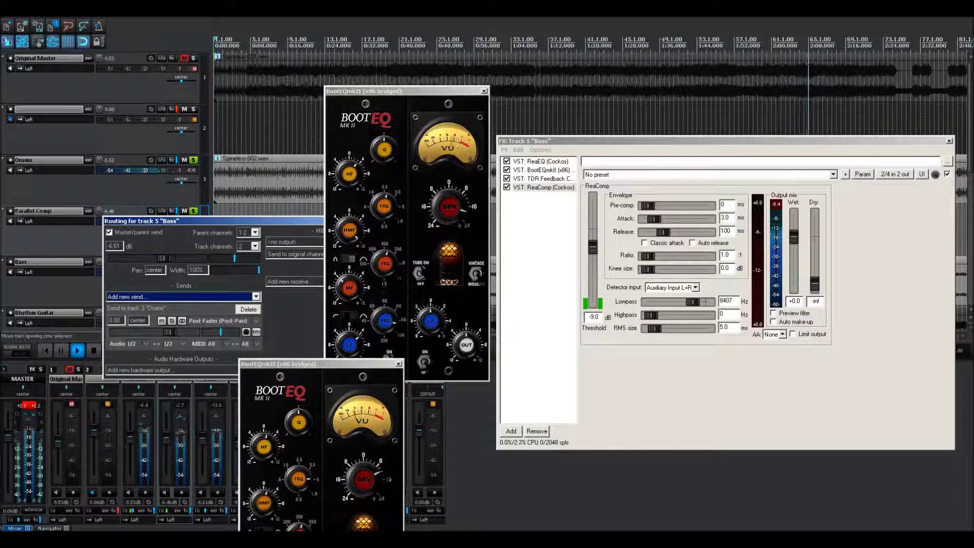
pyautogui.moveTo(212, 220); pyautogui.dragTo(88, 215)
pyautogui.click(303, 215)
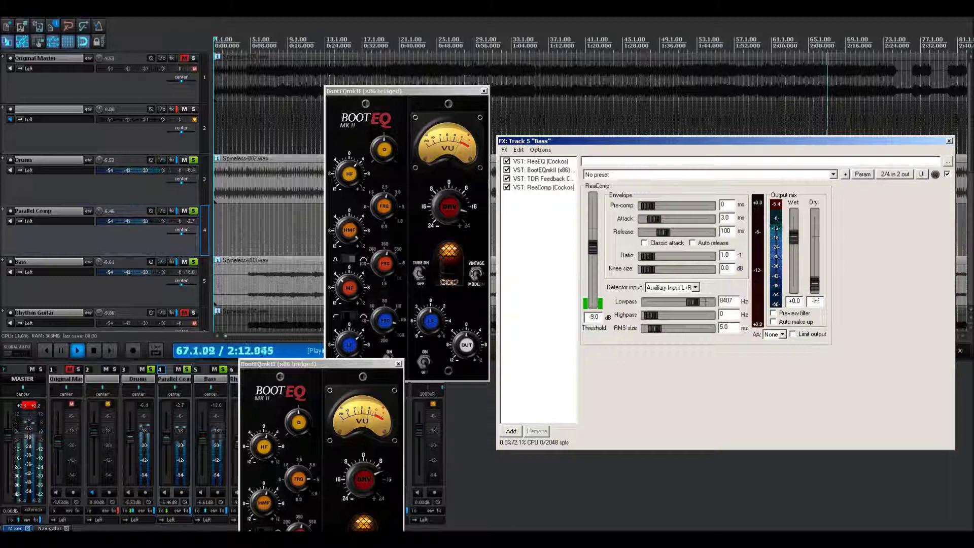
pyautogui.click(162, 262)
pyautogui.moveTo(268, 261); pyautogui.dragTo(134, 152)
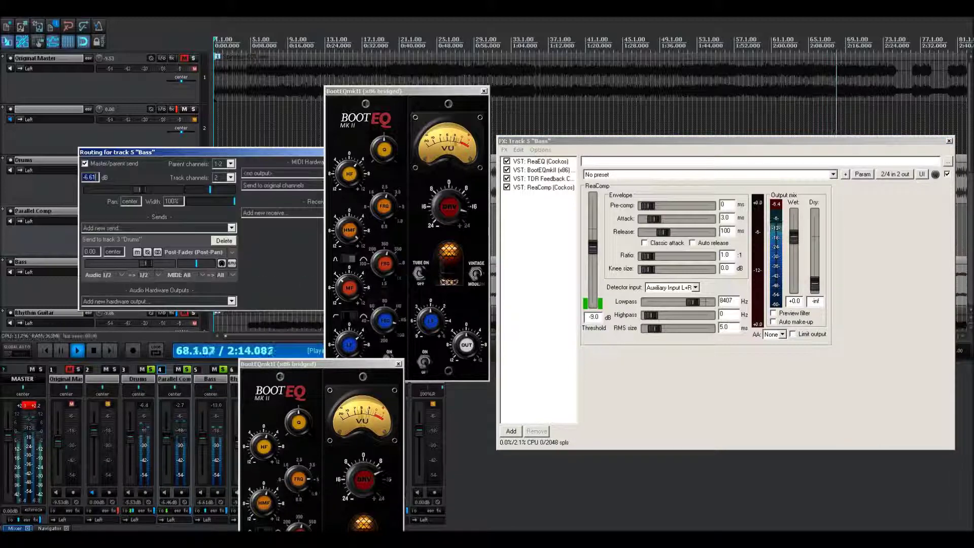
pyautogui.click(223, 241)
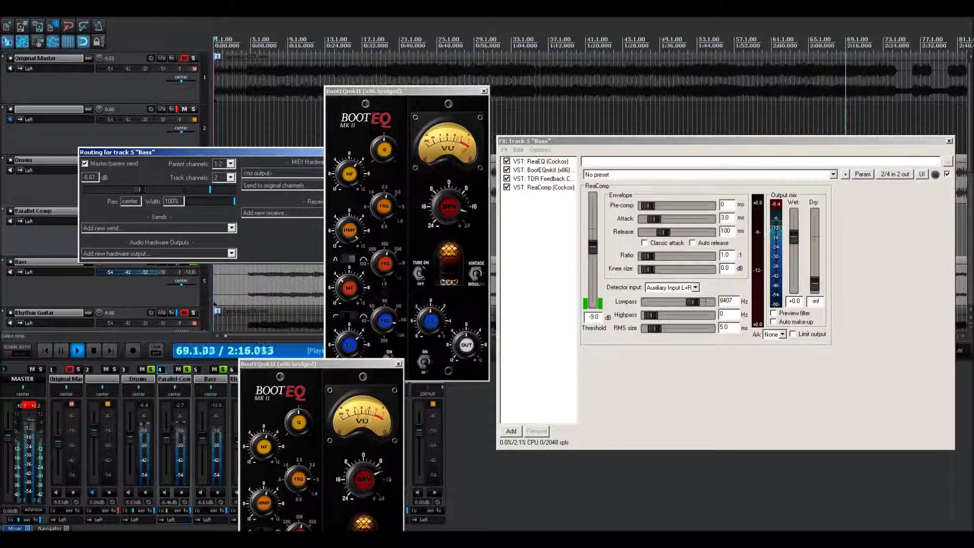
# In the Bass routing, add a receive from Drums sending audio 1/2 to channels 3/4, and close the routing window.
pyautogui.moveTo(228, 152); pyautogui.dragTo(145, 151)
pyautogui.click(234, 211)
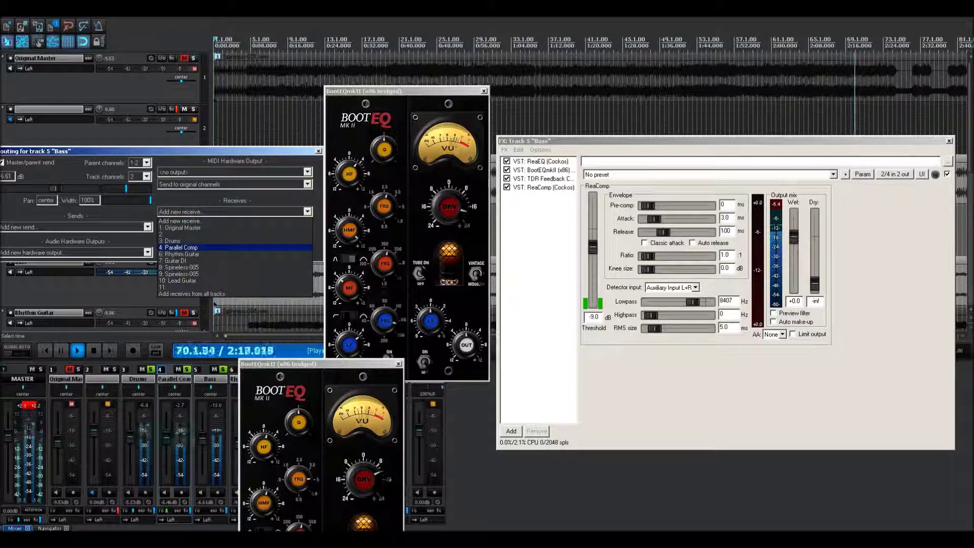
pyautogui.click(213, 241)
pyautogui.press('Escape')
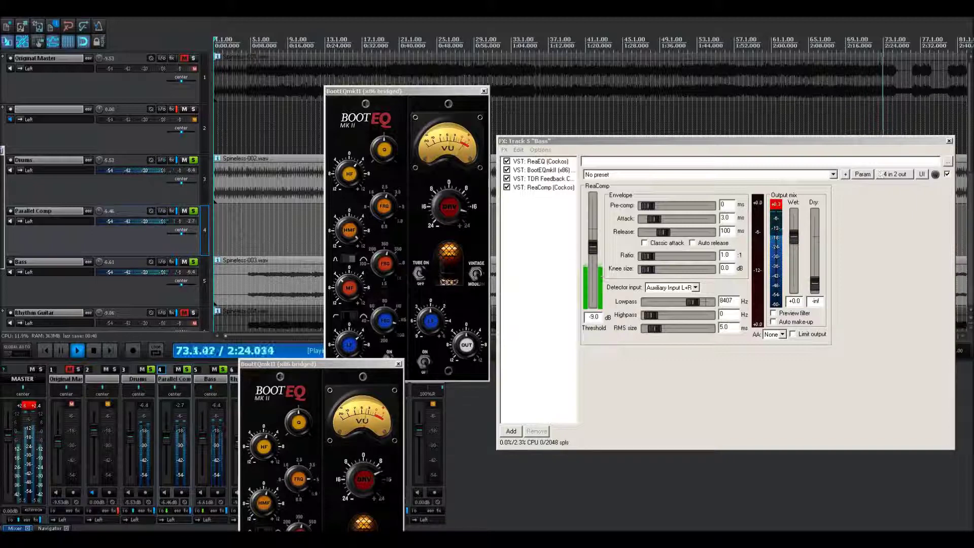
pyautogui.click(162, 262)
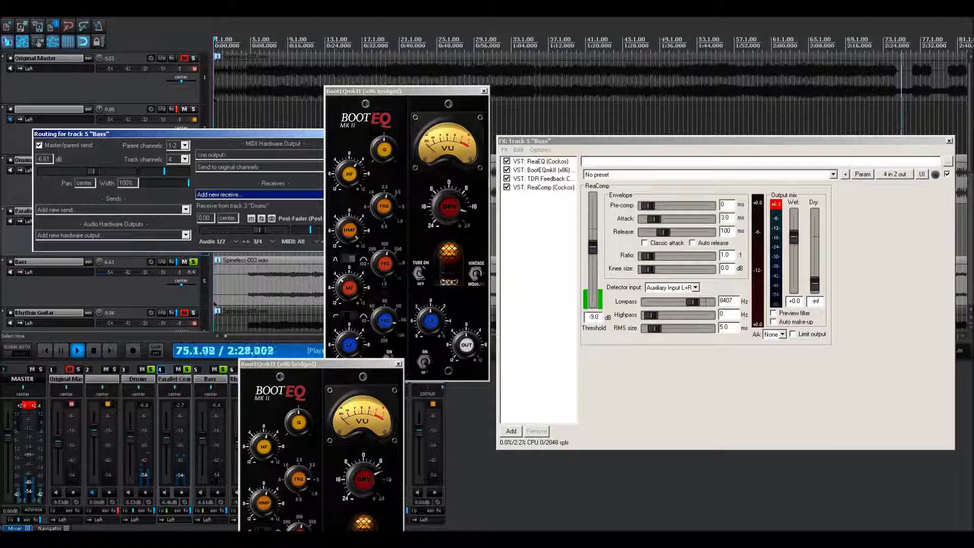
pyautogui.moveTo(203, 134); pyautogui.dragTo(189, 41)
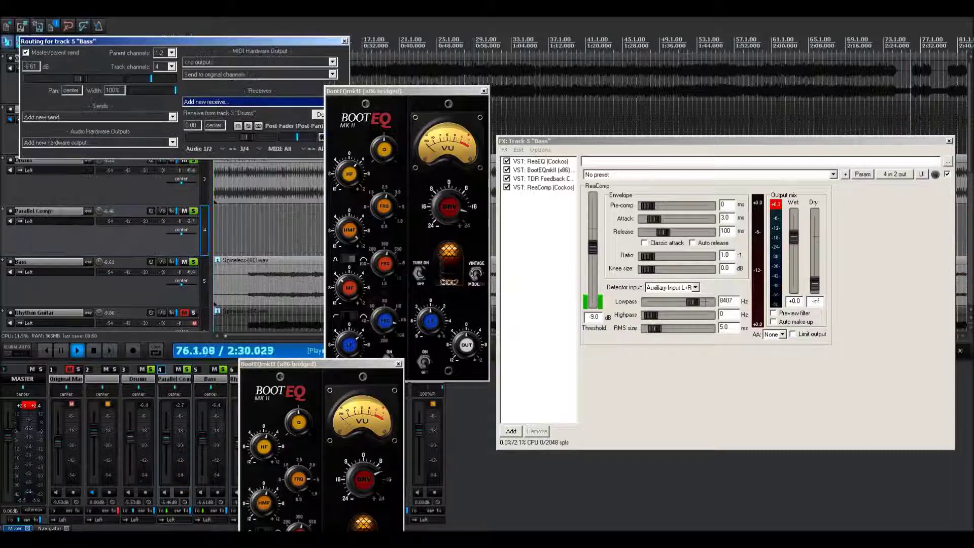
pyautogui.click(344, 41)
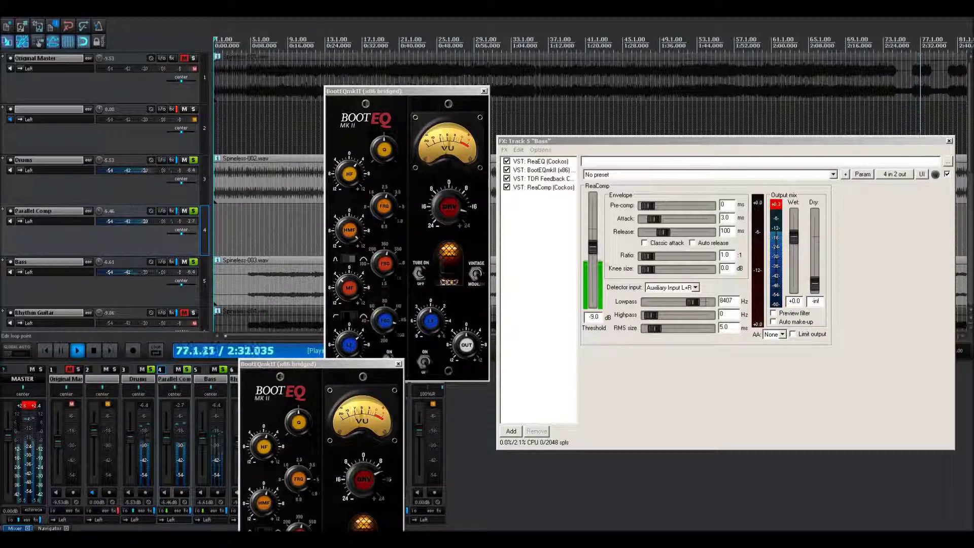
# Set the Bass ReaComp to lowpass 102 Hz, threshold -25.4 dB, ratio 1.5:1, knee 0.6 dB, attack 31.1 ms and release 73 ms, and save the project.
pyautogui.click(722, 141)
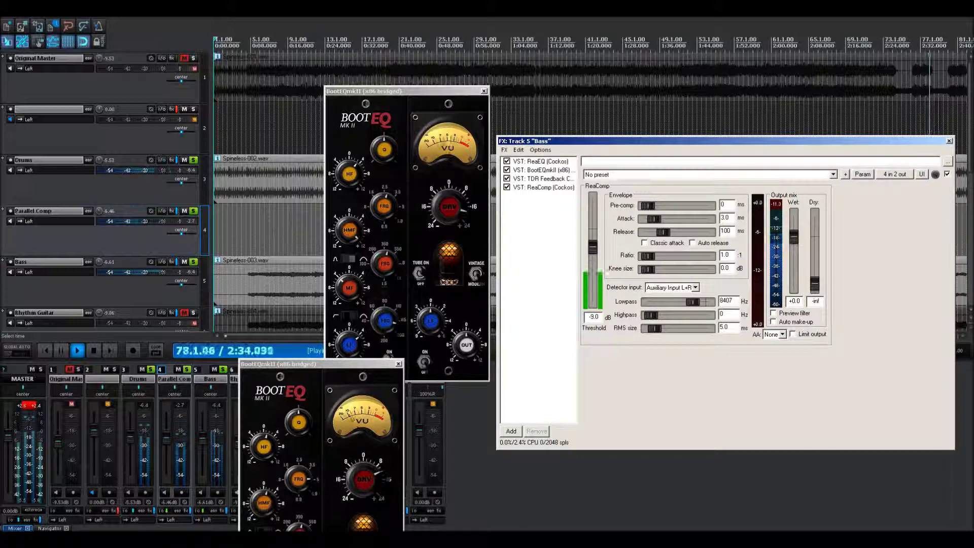
pyautogui.moveTo(592, 247); pyautogui.dragTo(593, 260)
pyautogui.moveTo(692, 301); pyautogui.dragTo(662, 301)
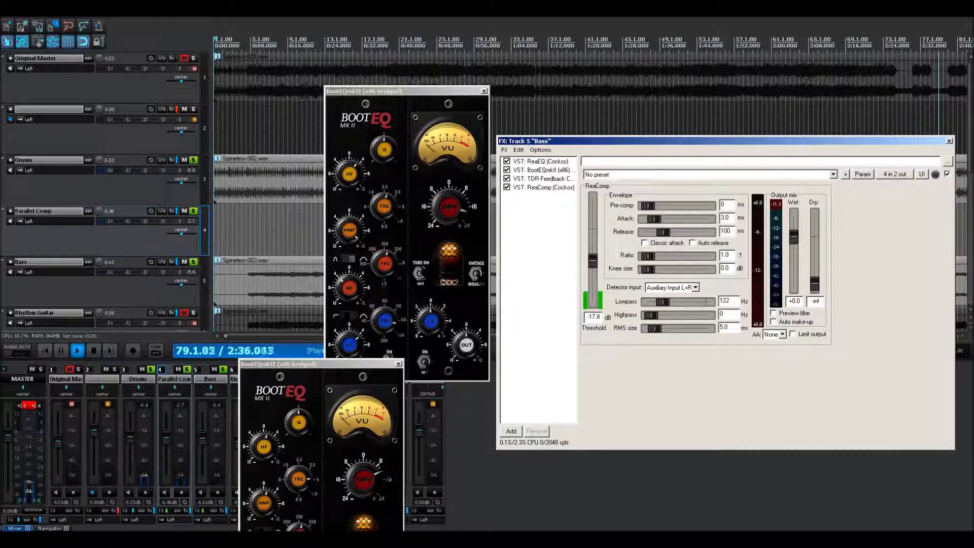
pyautogui.moveTo(651, 315); pyautogui.dragTo(662, 302)
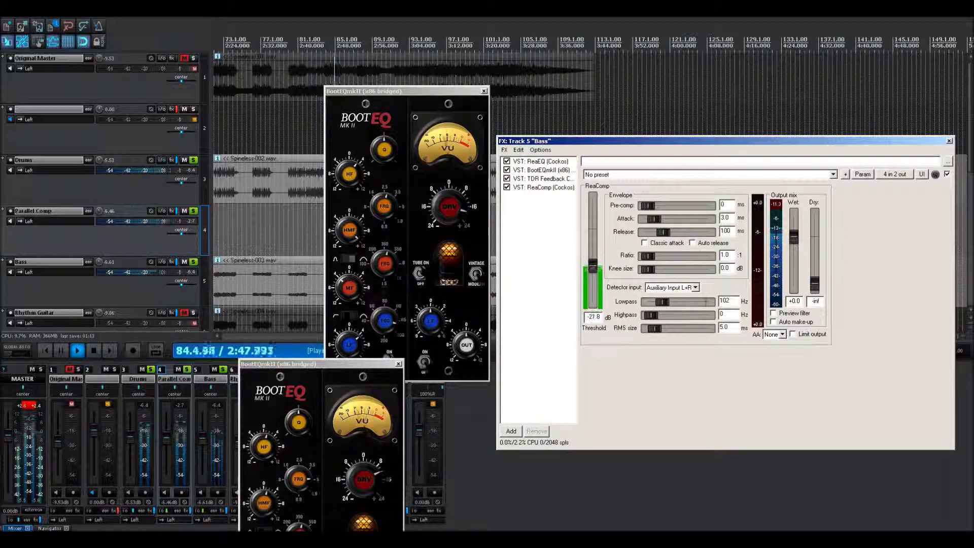
pyautogui.moveTo(592, 265); pyautogui.dragTo(592, 266)
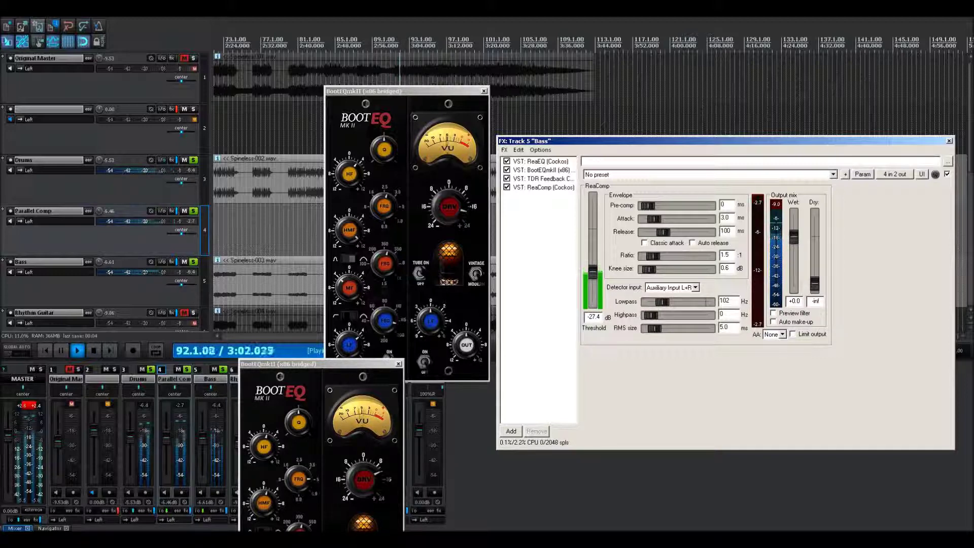
pyautogui.moveTo(653, 218); pyautogui.dragTo(661, 218)
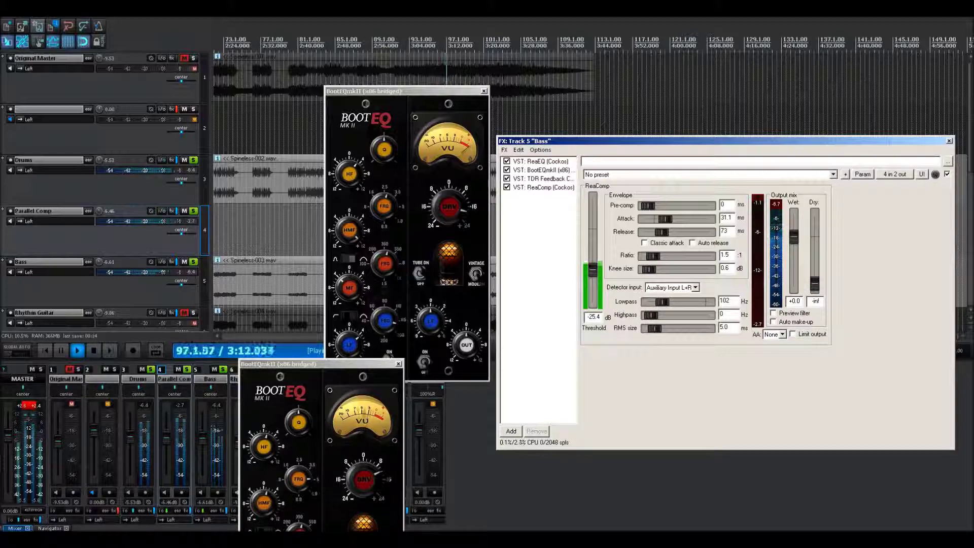
pyautogui.click(37, 26)
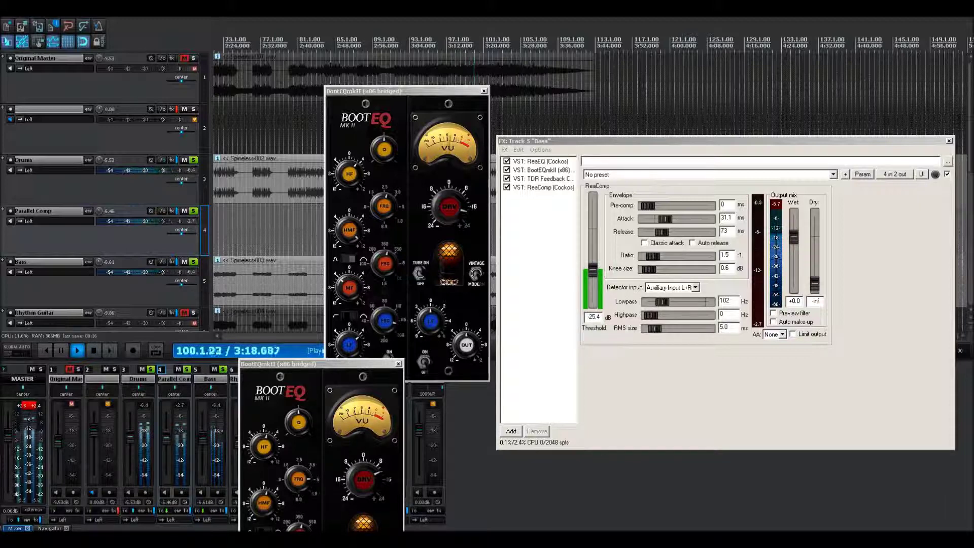
# Audition the Bass ReaComp's filter preview, reset the master peak meter and save the project.
pyautogui.click(773, 313)
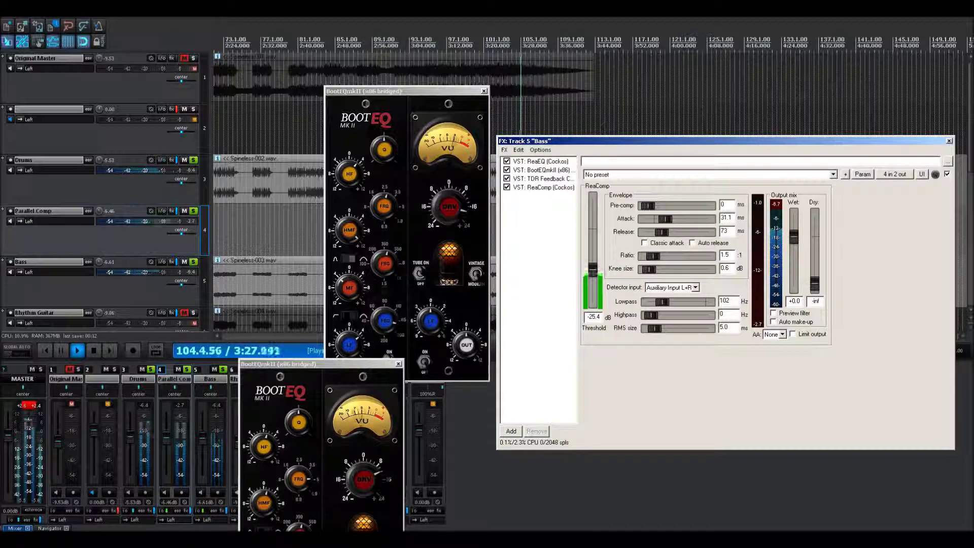
pyautogui.click(28, 405)
pyautogui.click(37, 26)
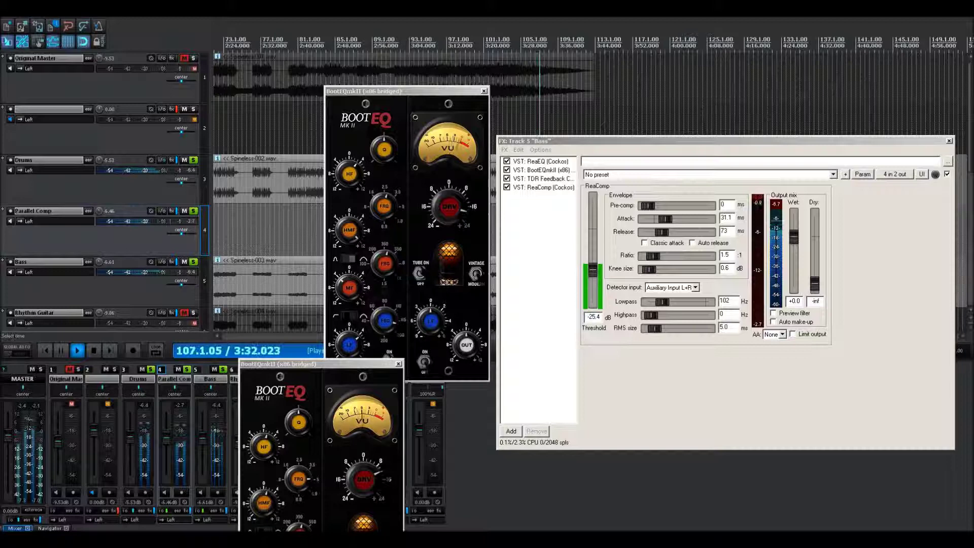
# Set the Bass ReaComp's threshold to -27.5 dB and its knee size to 0.0 dB.
pyautogui.moveTo(652, 257); pyautogui.dragTo(652, 256)
pyautogui.moveTo(593, 269); pyautogui.dragTo(593, 273)
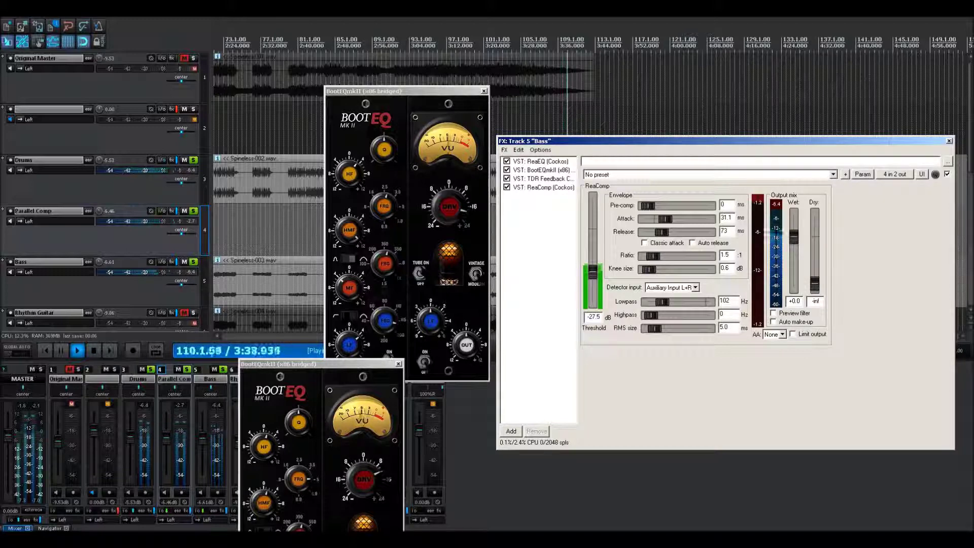
pyautogui.moveTo(648, 269); pyautogui.dragTo(647, 269)
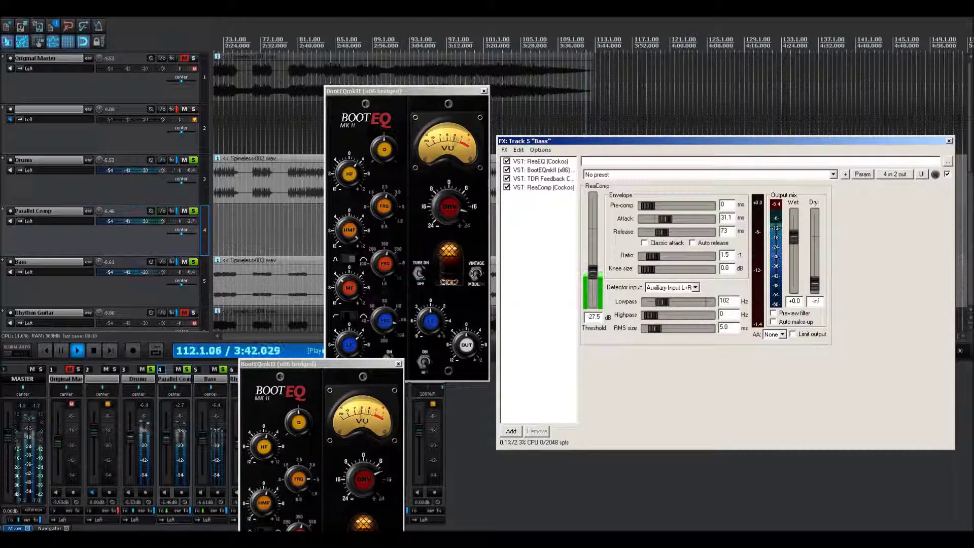
# Stop playback, close the Bass effects and both BootEQmkII windows, and return the arrangement view to the song's start.
pyautogui.press('space')
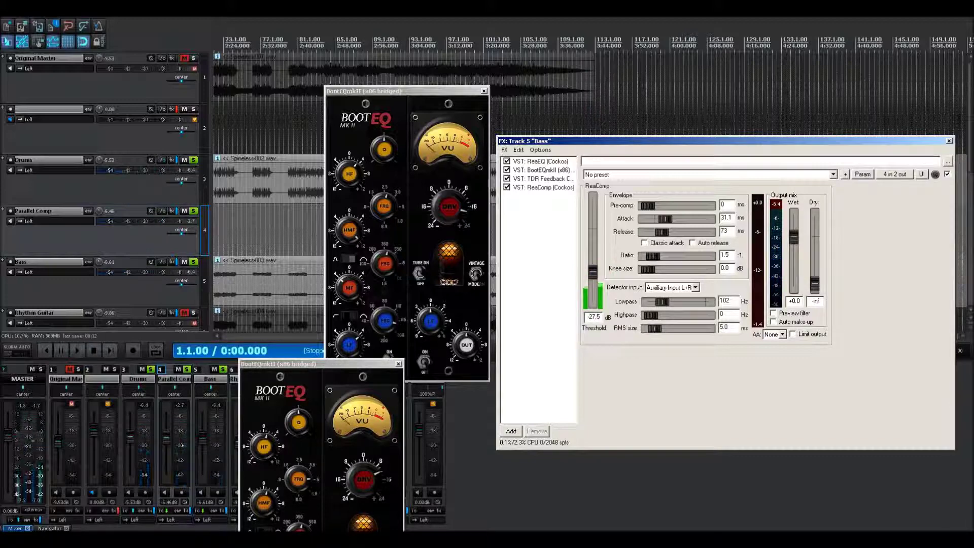
pyautogui.press('Escape')
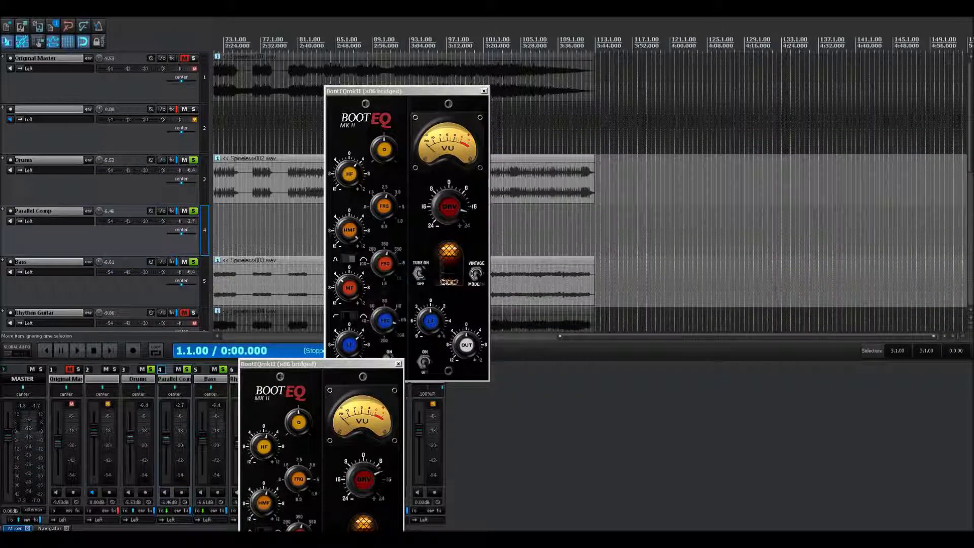
pyautogui.press('Escape')
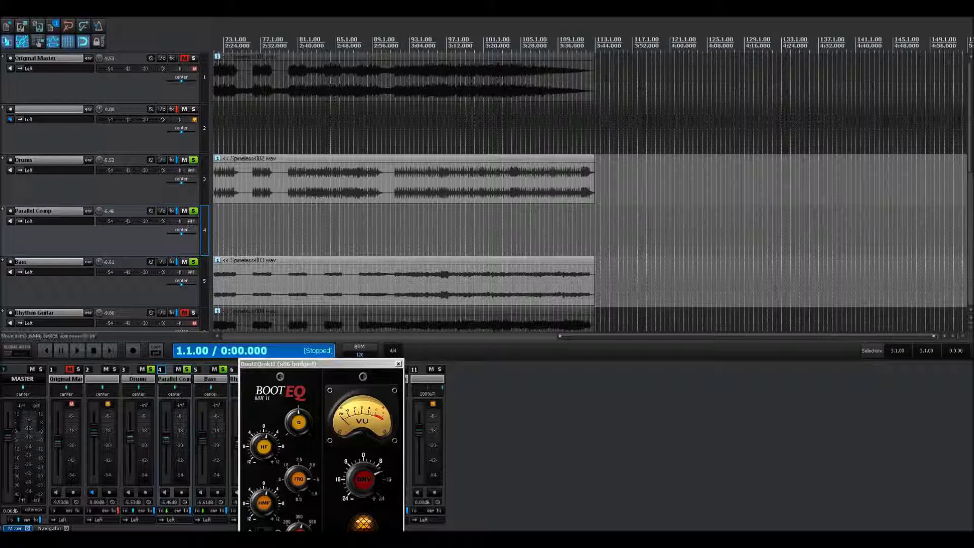
pyautogui.press('Escape')
pyautogui.press('Home')
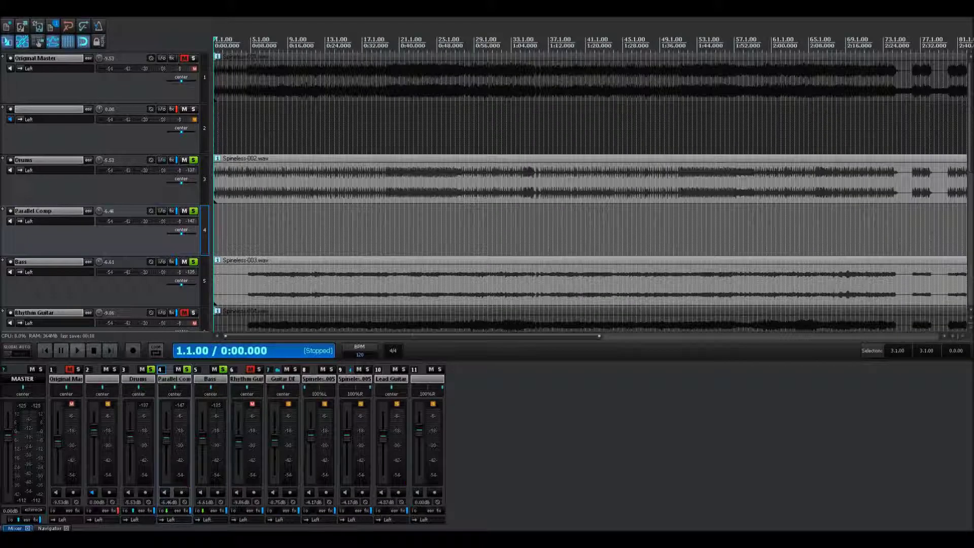
# Play the song unsoloed with Rhythm Guitar unmuted and Guitar DI and both Spineless-005 tracks muted, and open Rhythm Guitar's effects chain.
pyautogui.press('space')
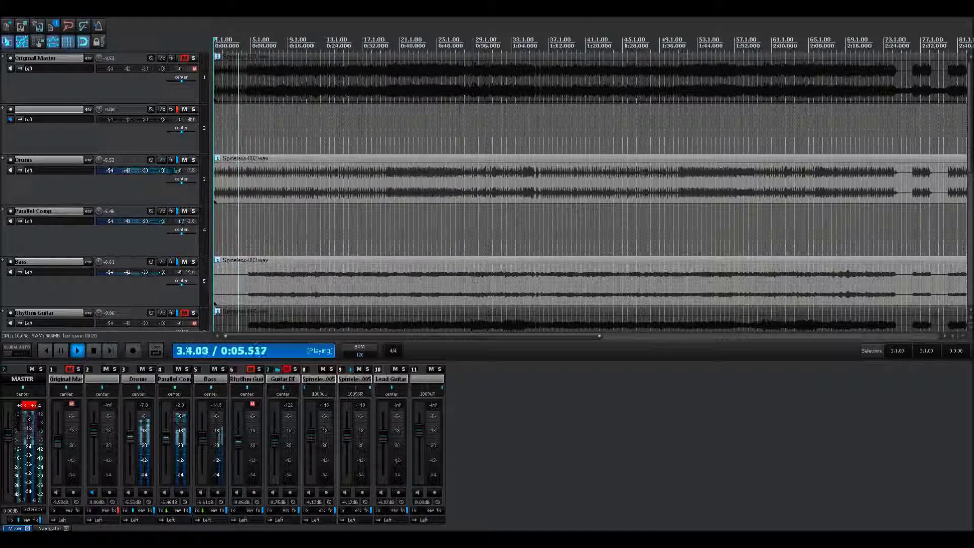
pyautogui.click(48, 312)
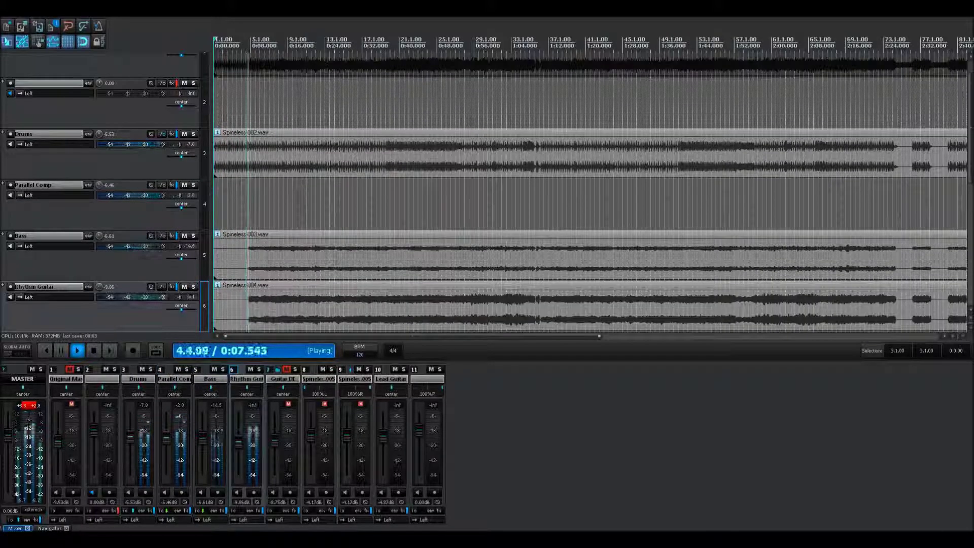
pyautogui.press('f')
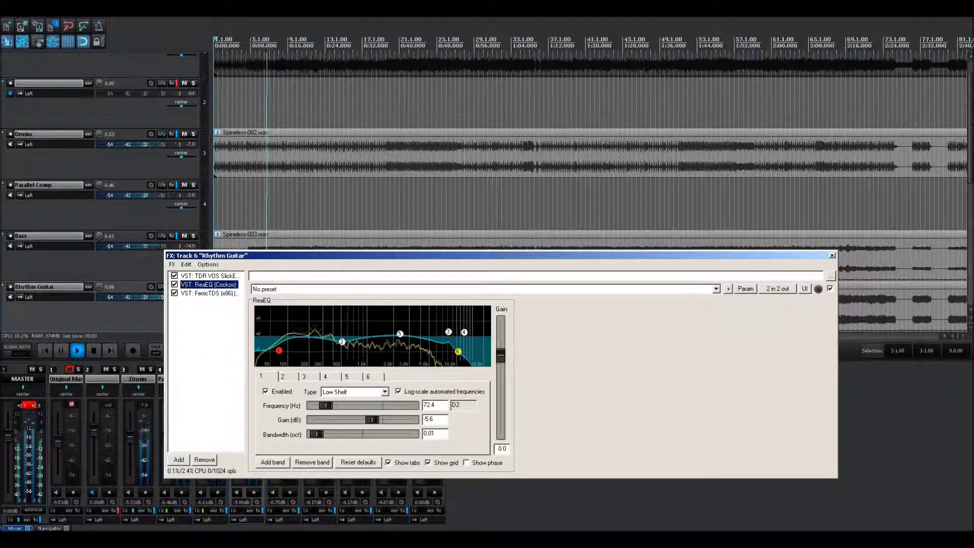
# Review the Rhythm Guitar's SlickEQ and FerricTDS settings, save the project and bring up its ReaEQ.
pyautogui.click(210, 275)
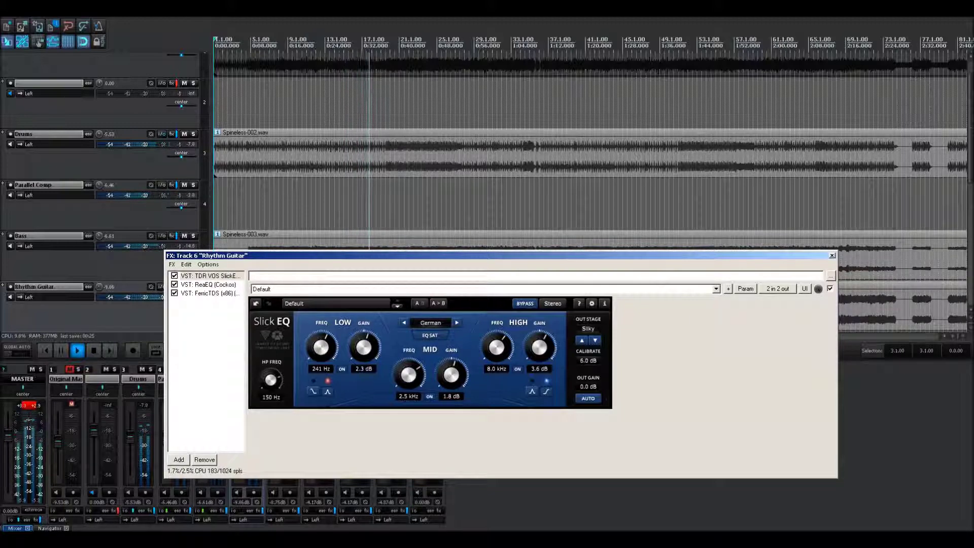
pyautogui.click(209, 292)
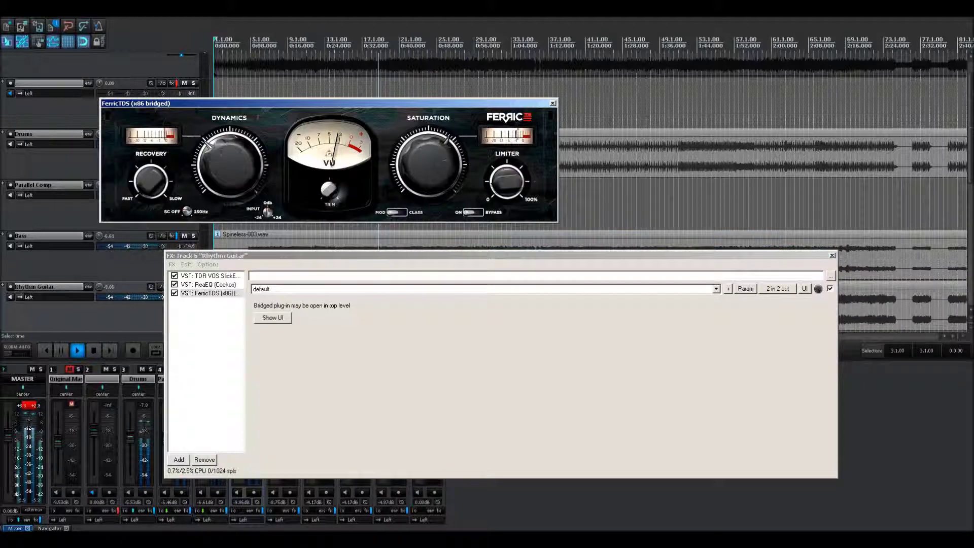
pyautogui.moveTo(257, 103); pyautogui.dragTo(299, 87)
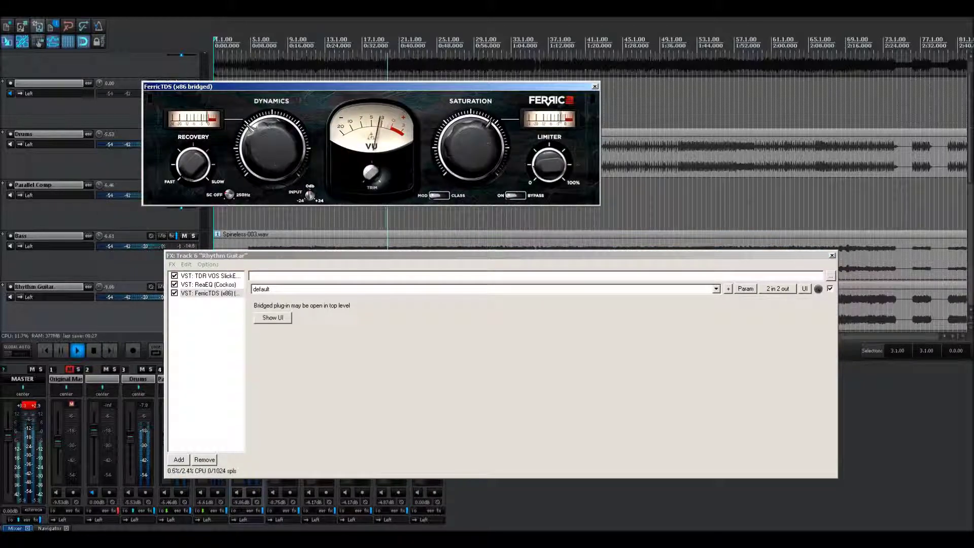
pyautogui.click(37, 26)
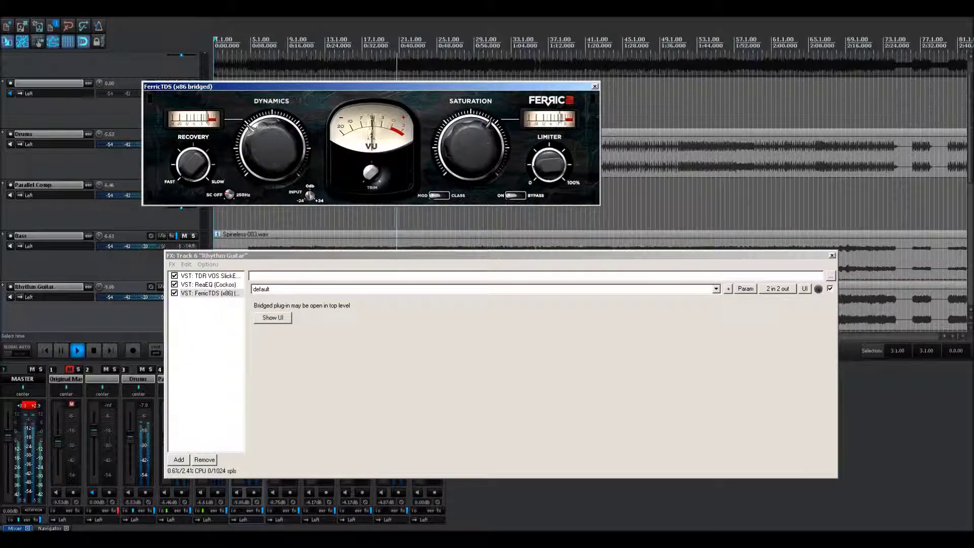
pyautogui.click(595, 87)
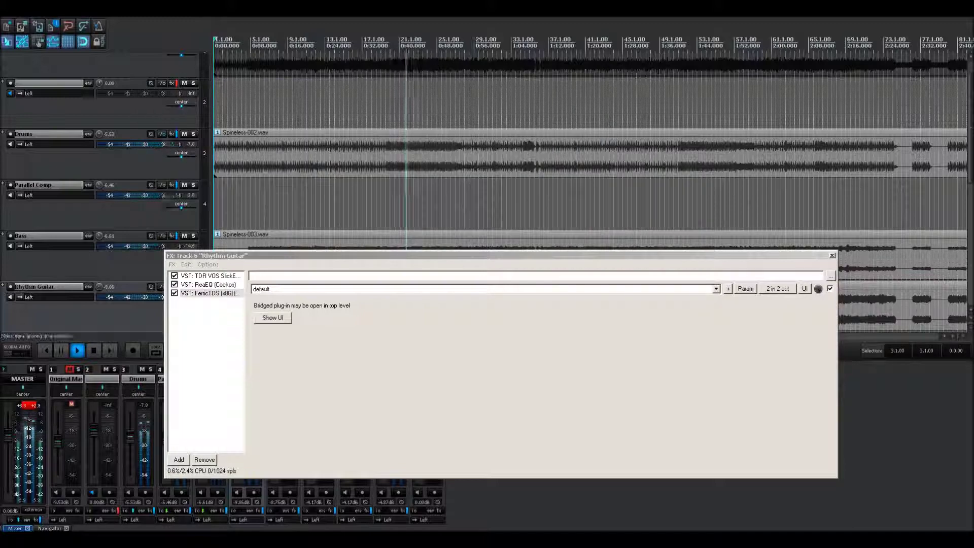
pyautogui.click(208, 284)
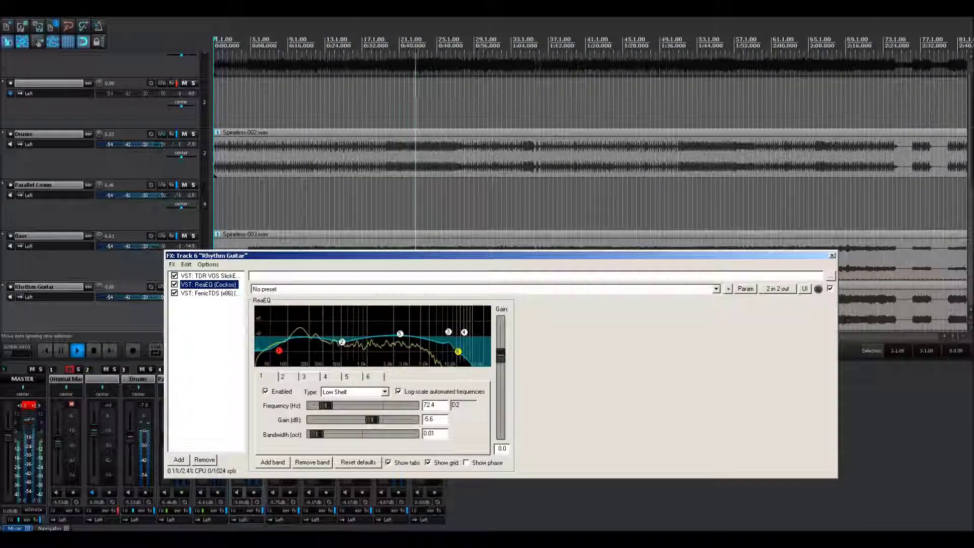
# Move Rhythm Guitar's effects window above the mixer and set the volume of Drums to -5.12 dB and Parallel Comp to -11.2 dB.
pyautogui.moveTo(228, 255); pyautogui.dragTo(211, 149)
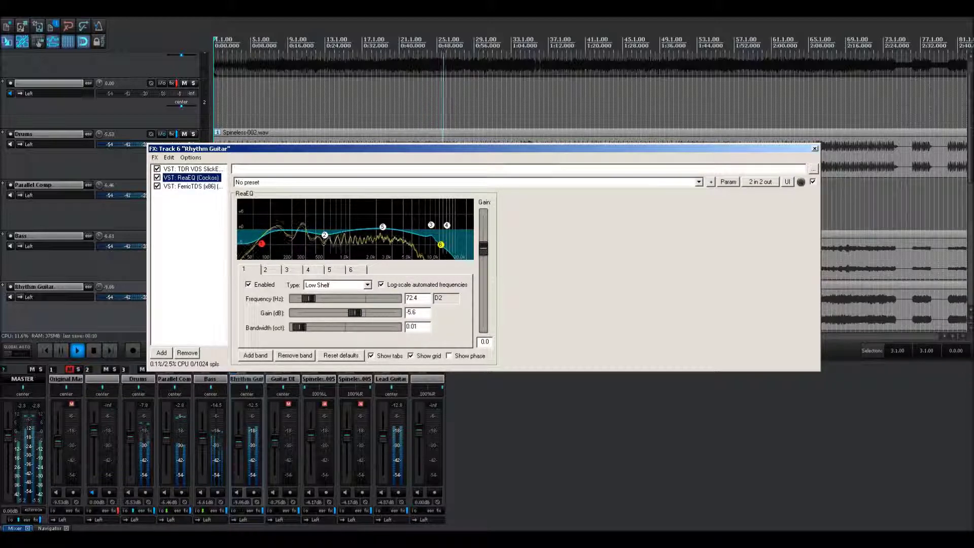
pyautogui.click(71, 157)
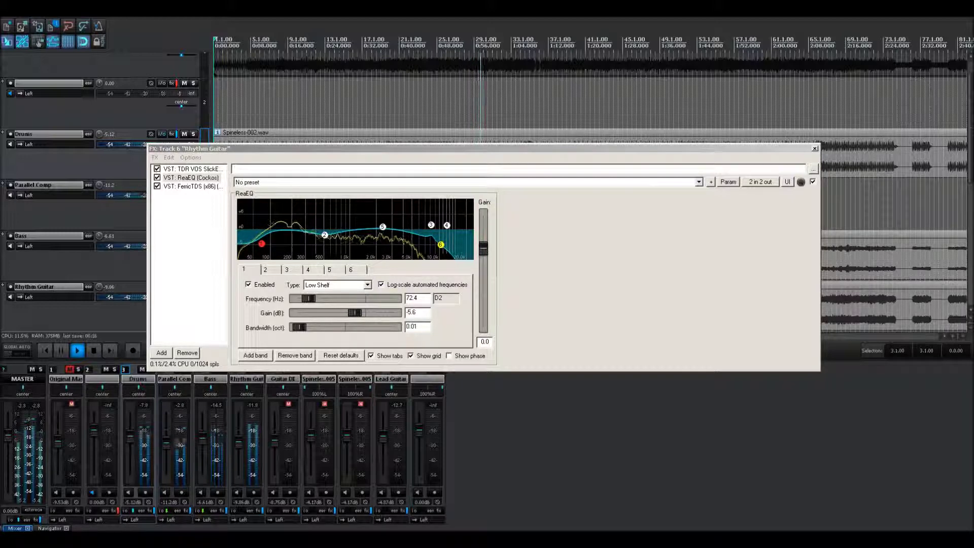
pyautogui.click(191, 177)
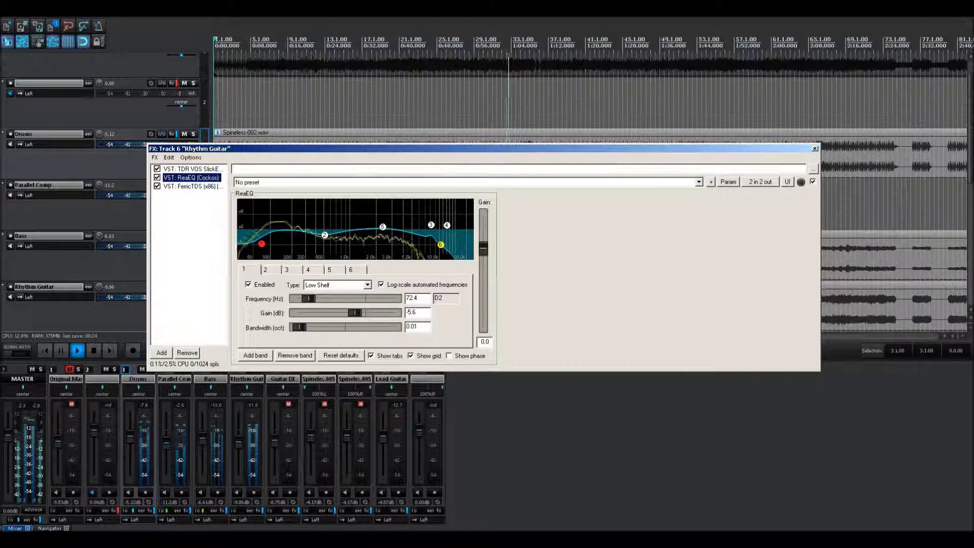
# Set band 2 of Rhythm Guitar's ReaEQ to 544.7 Hz with a gain of -2.8 dB, and check bands 5 and 1.
pyautogui.click(382, 227)
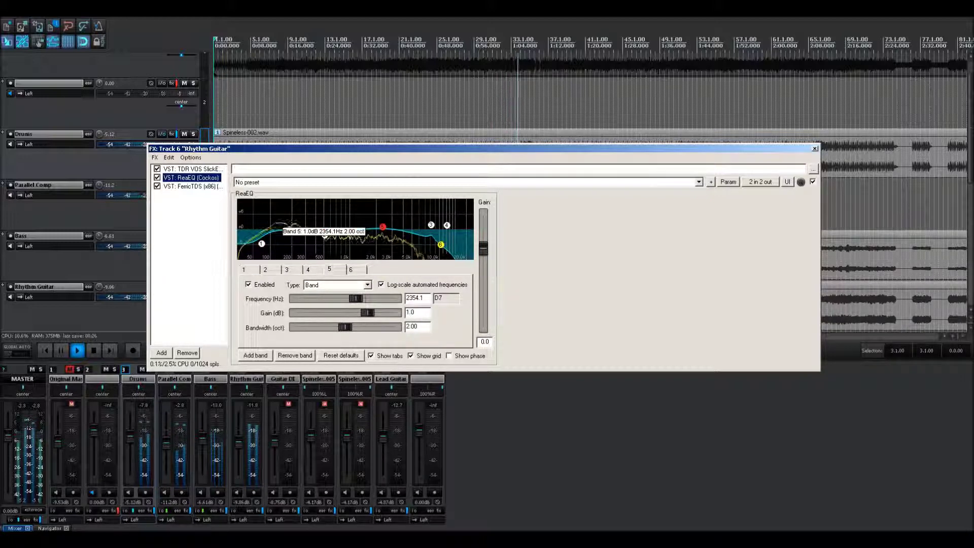
pyautogui.click(325, 235)
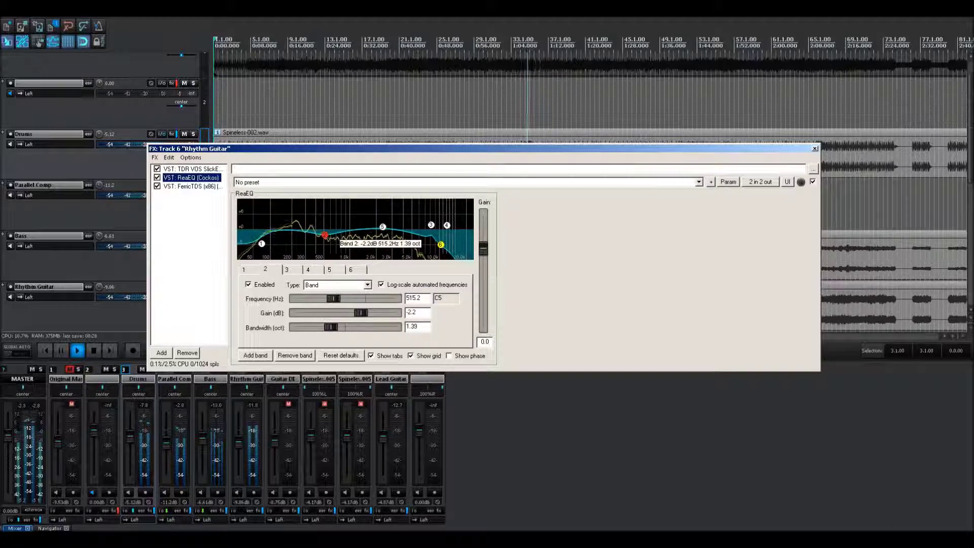
pyautogui.moveTo(325, 234); pyautogui.dragTo(327, 237)
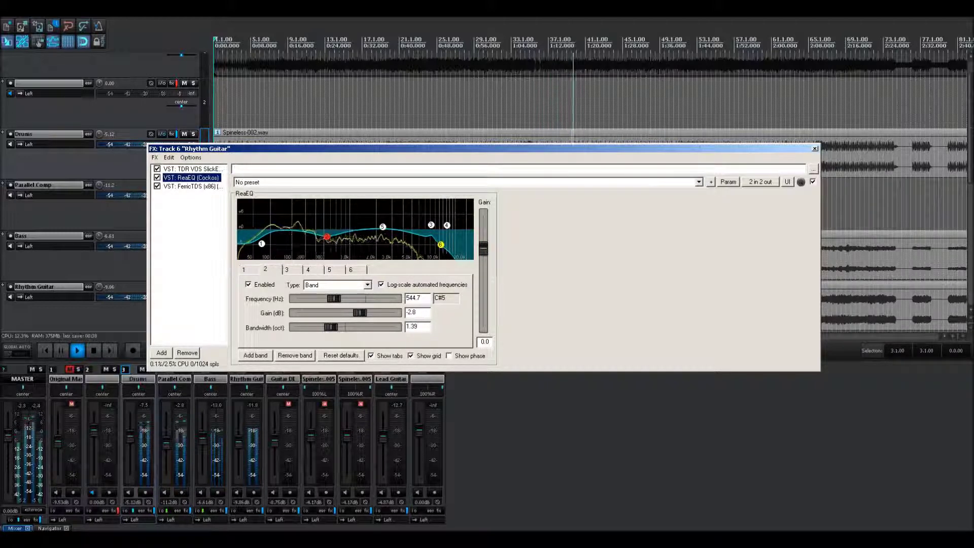
pyautogui.click(261, 243)
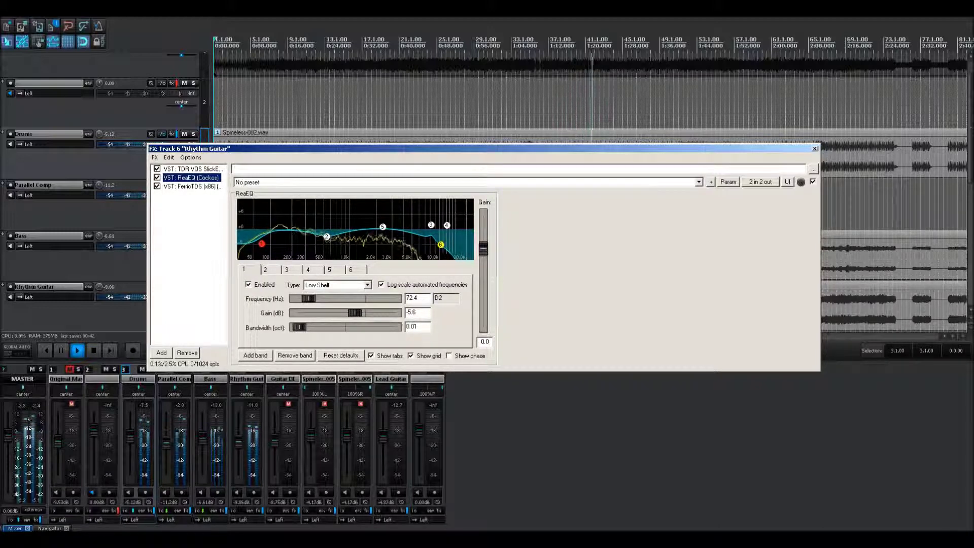
# Reduce the saturation slightly in Rhythm Guitar's FerricTDS and close the plug-in and effects windows.
pyautogui.click(192, 186)
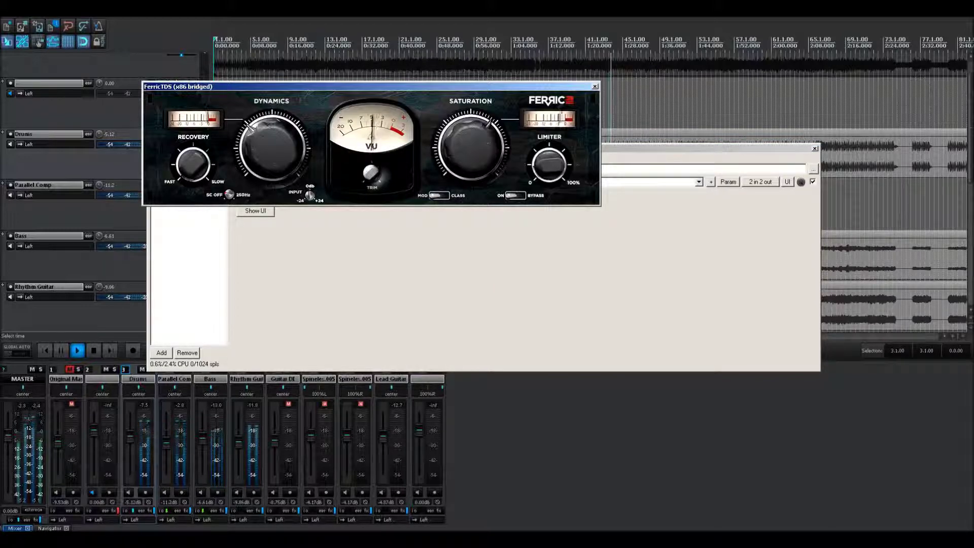
pyautogui.moveTo(470, 146); pyautogui.dragTo(471, 152)
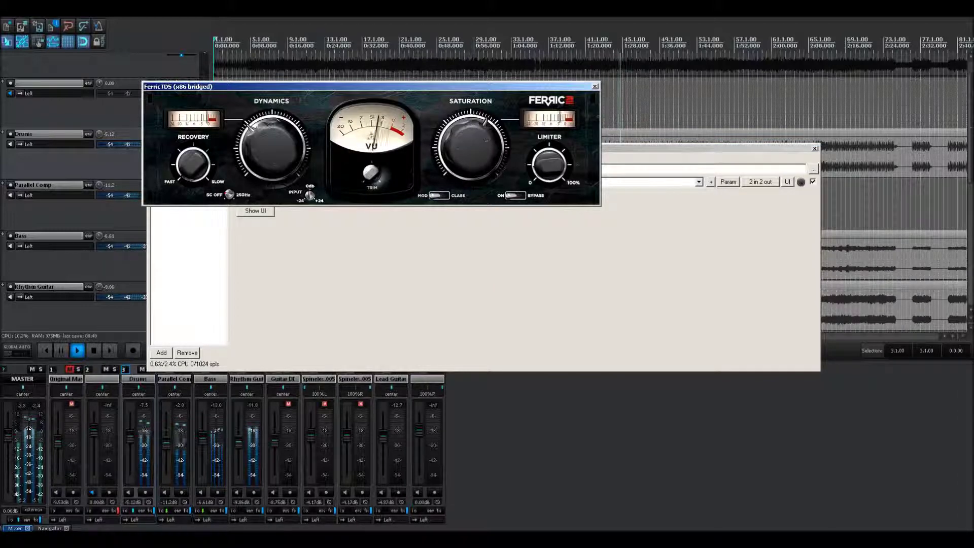
pyautogui.press('Escape')
pyautogui.press('Escape')
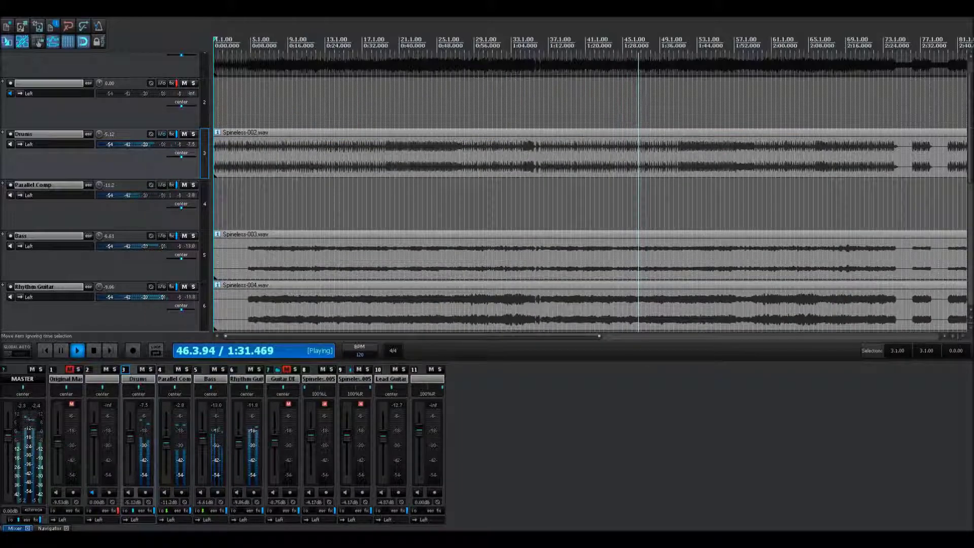
# Mute Rhythm Guitar and unmute Guitar DI together with its two Spineless-005 tracks.
pyautogui.click(283, 378)
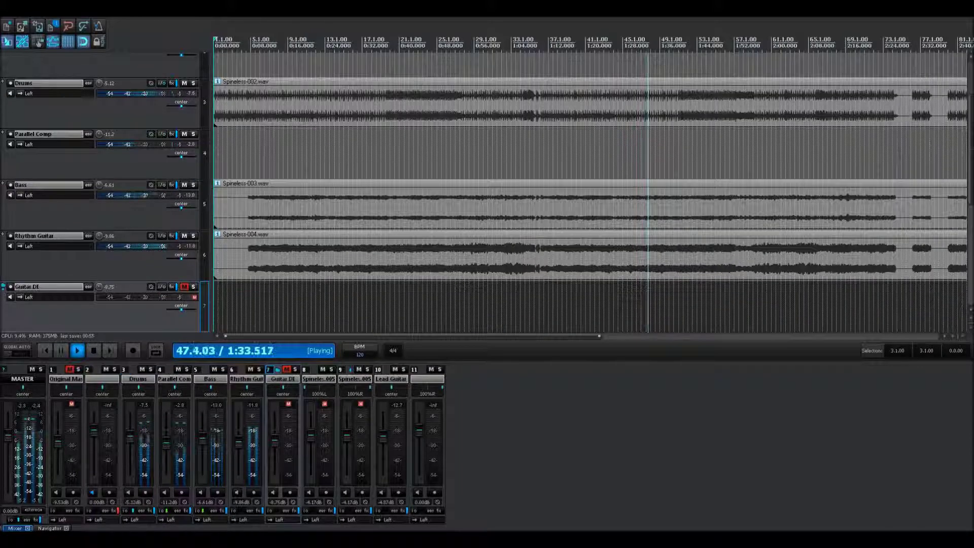
pyautogui.click(250, 370)
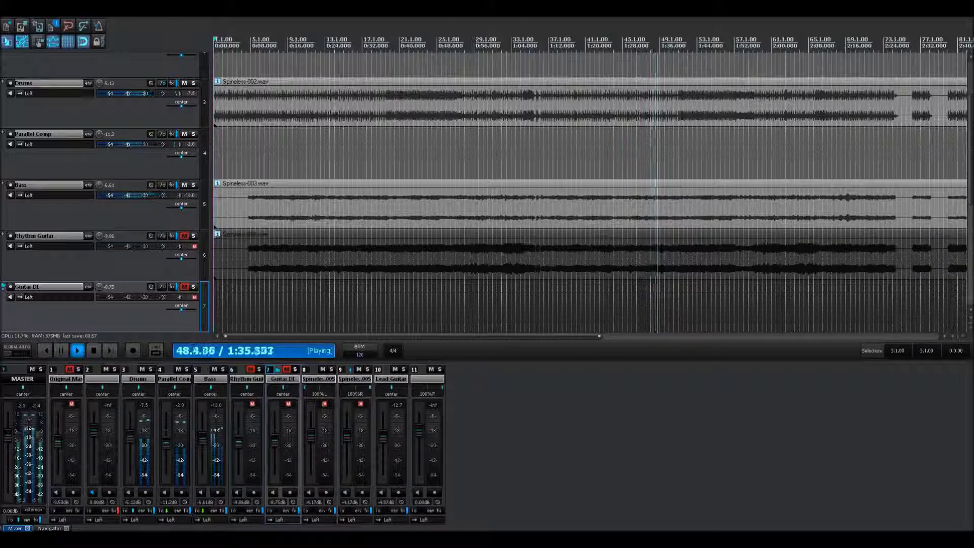
pyautogui.click(287, 369)
# Open the first Spineless-005 track's effects chain to review its TSE 808 pedal, and save the project.
pyautogui.click(318, 378)
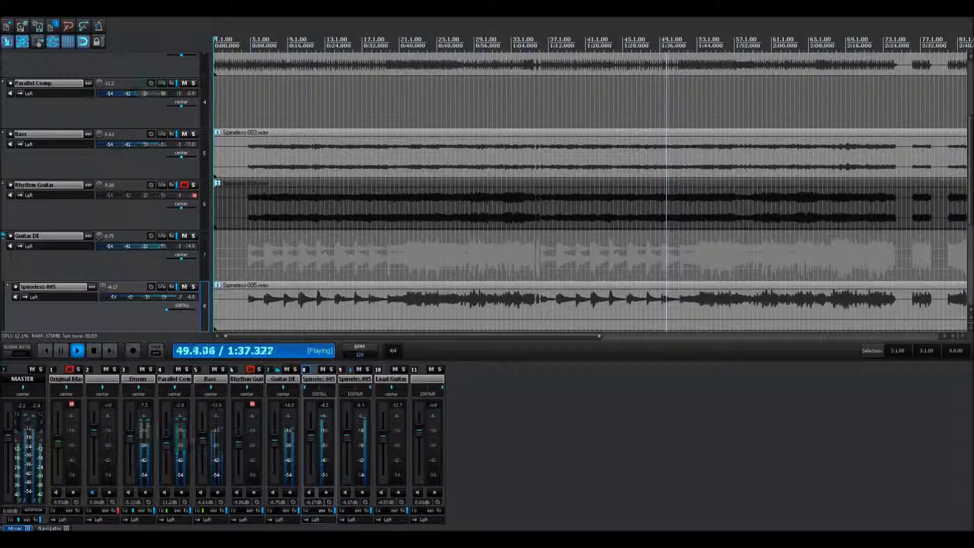
pyautogui.press('f')
pyautogui.click(342, 110)
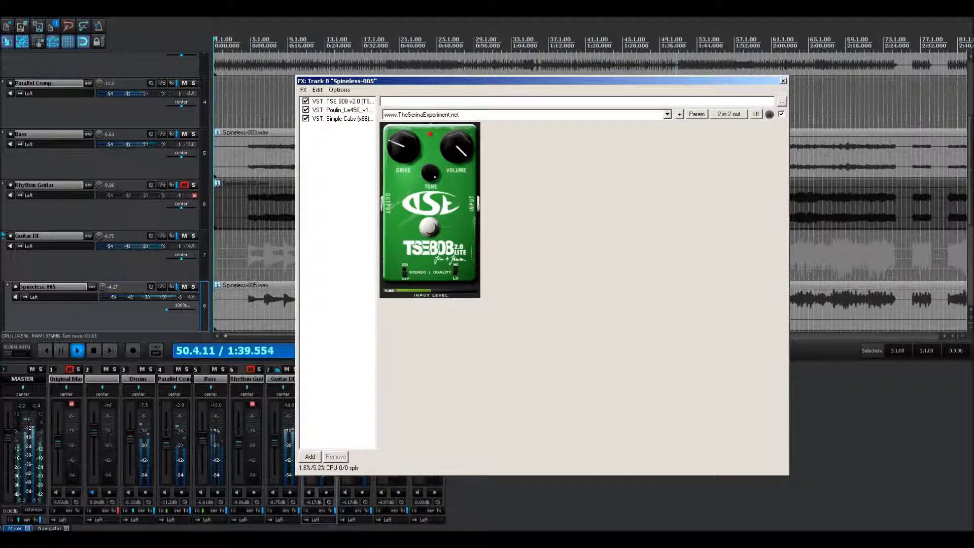
pyautogui.moveTo(539, 80); pyautogui.dragTo(602, 50)
pyautogui.click(38, 26)
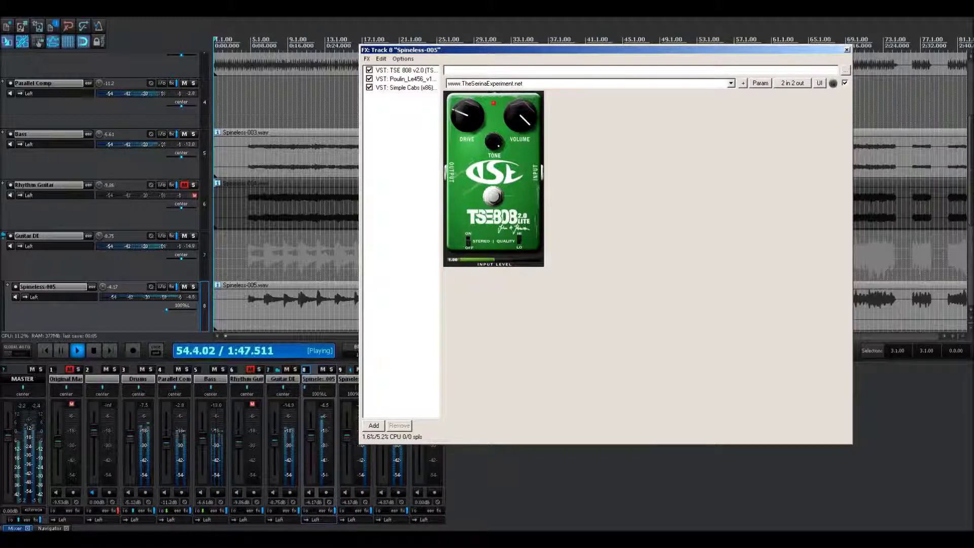
# Review the Poulin Le456 amp and Simple Cabs settings, save the project, and close the plug-in and effects windows.
pyautogui.click(405, 79)
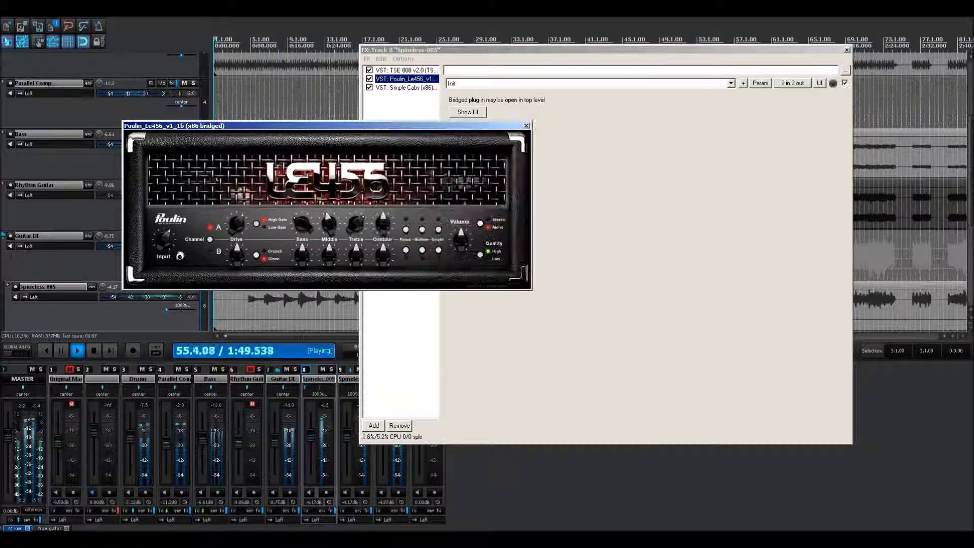
pyautogui.moveTo(327, 125); pyautogui.dragTo(265, 141)
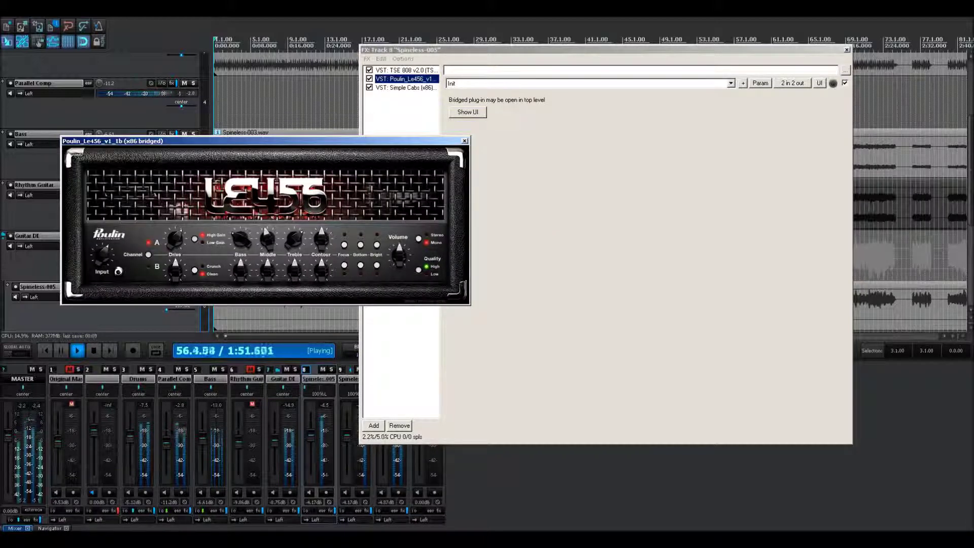
pyautogui.click(406, 87)
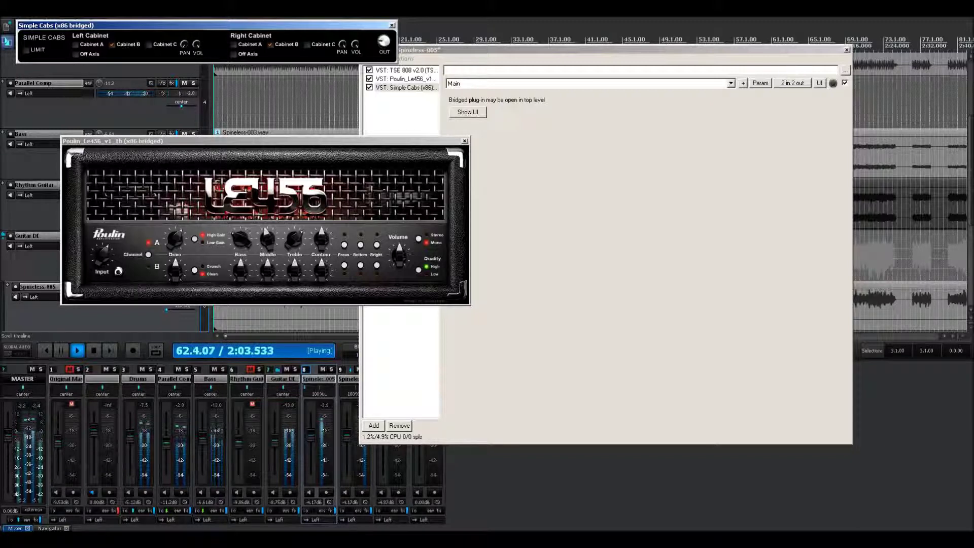
pyautogui.click(391, 25)
pyautogui.click(38, 26)
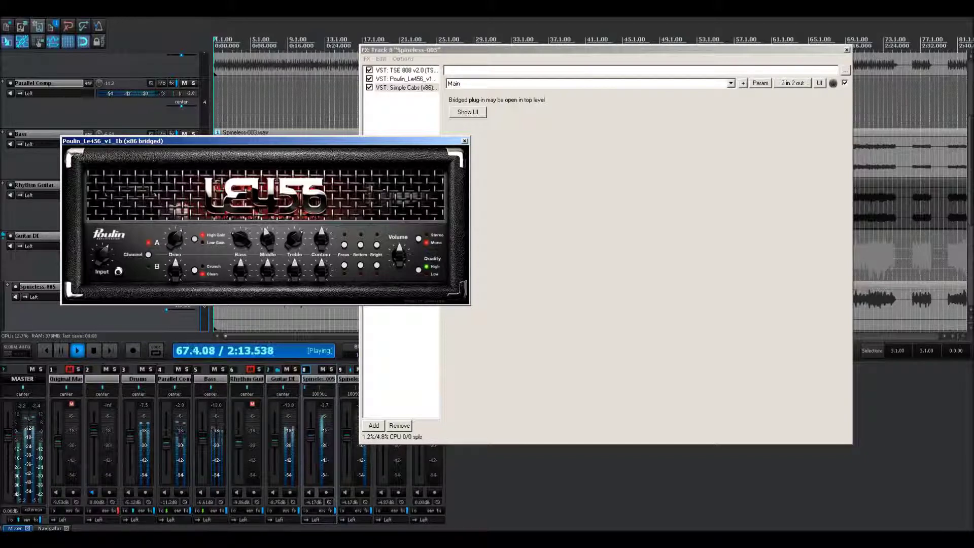
pyautogui.click(465, 141)
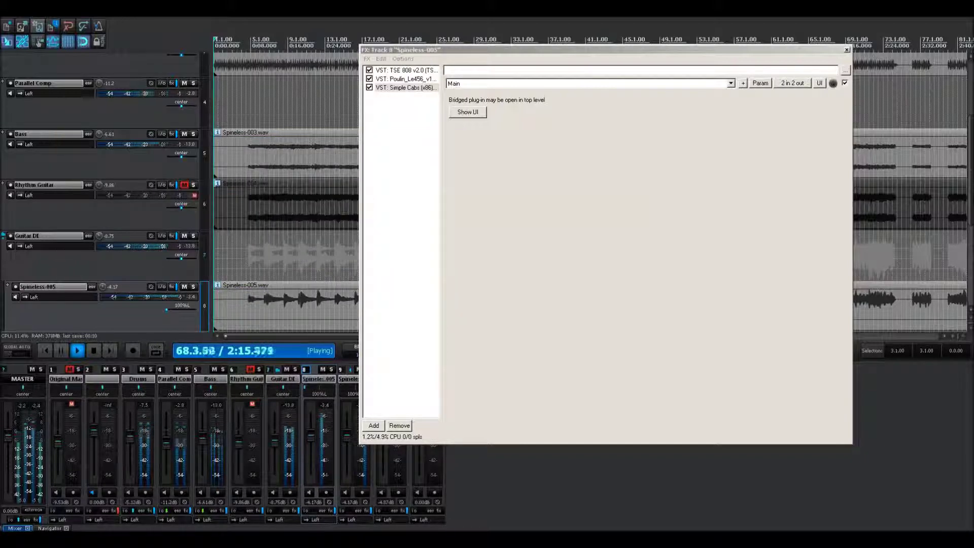
pyautogui.hotkey('alt', 'F4')
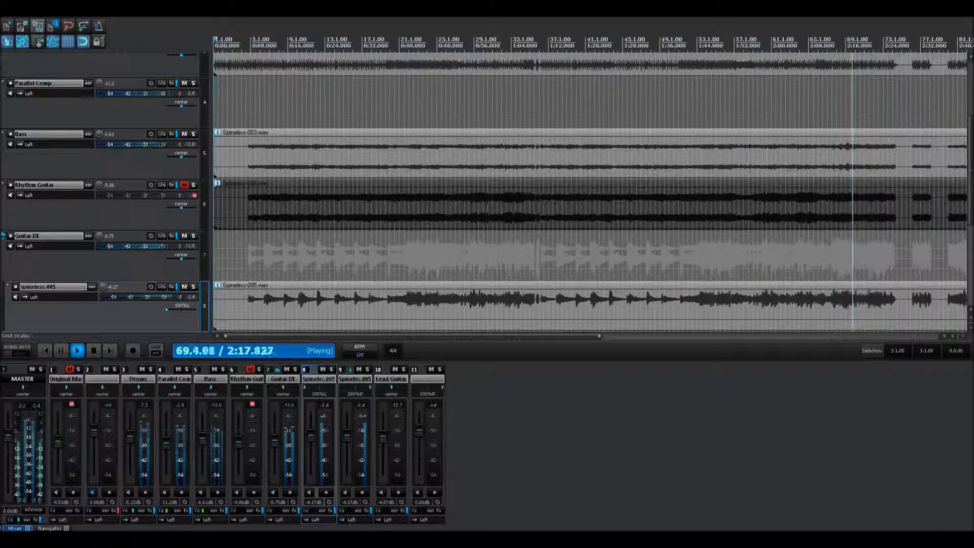
# In Guitar DI's ReaEQ, raise band 6 slightly and set the high pass to 120.5 Hz, check band 4, and close the window.
pyautogui.click(172, 235)
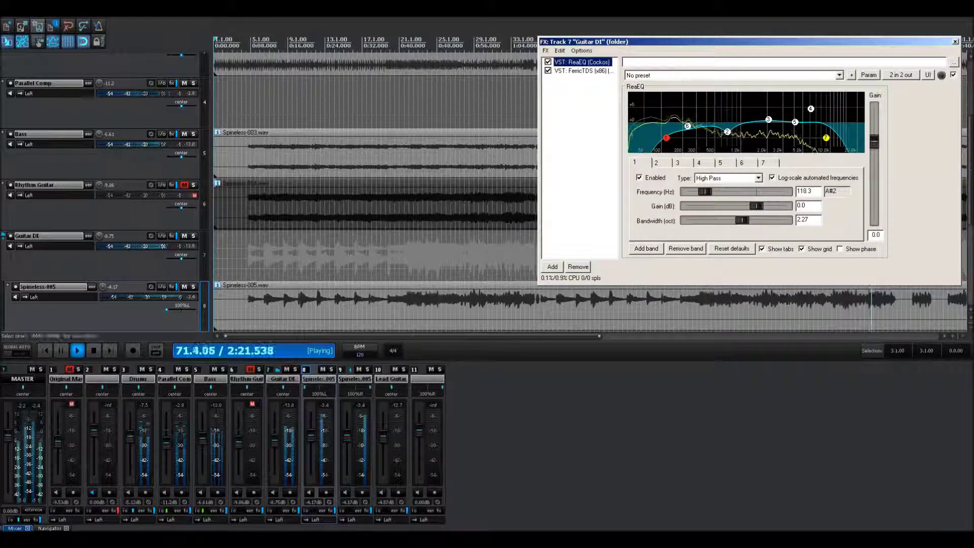
pyautogui.click(687, 126)
pyautogui.moveTo(687, 125); pyautogui.dragTo(669, 137)
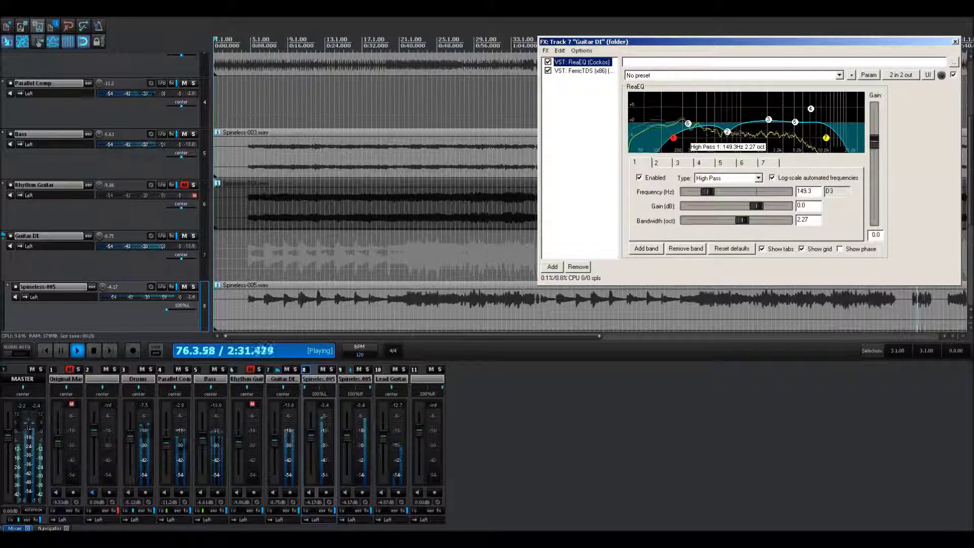
pyautogui.moveTo(669, 138); pyautogui.dragTo(666, 137)
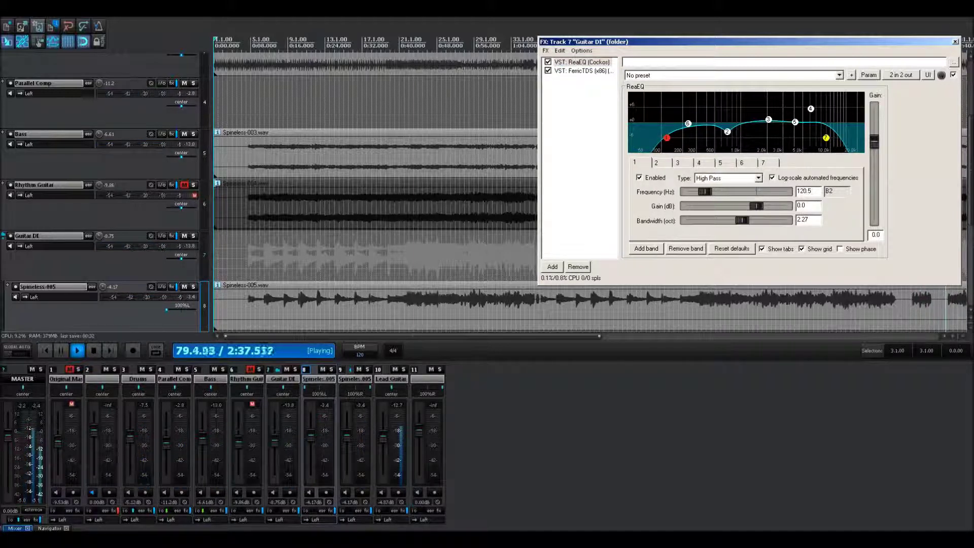
pyautogui.click(810, 109)
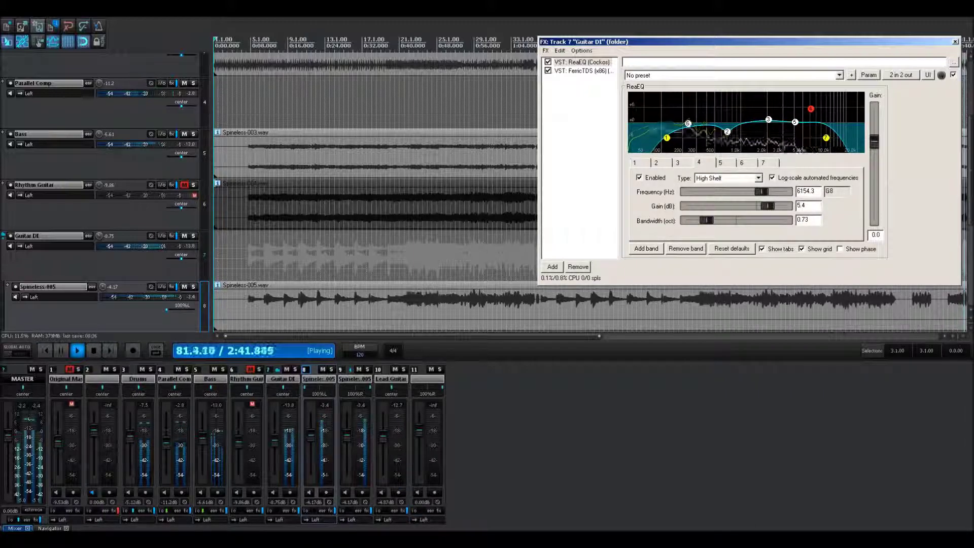
pyautogui.press('Escape')
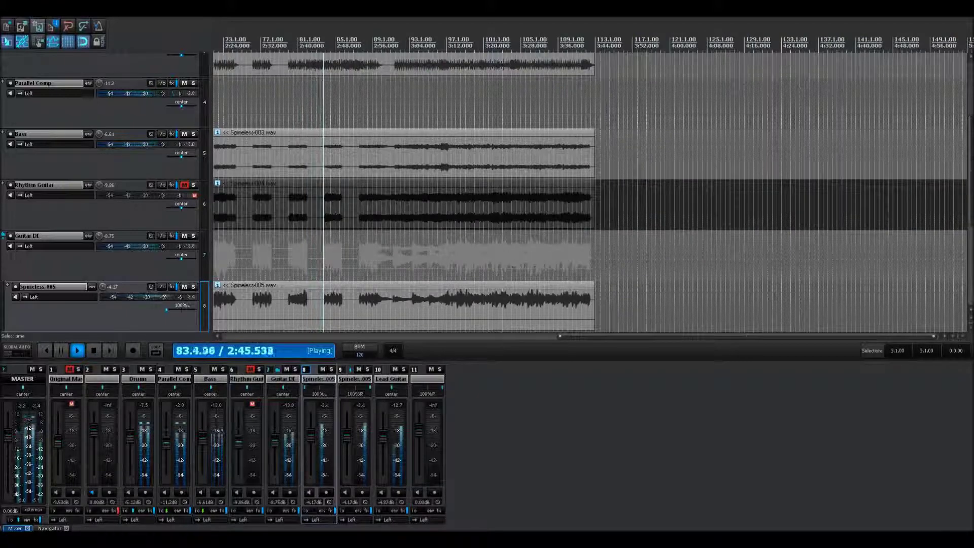
# Open Lead Guitar's ReaEQ, check band 6 and set band 3's bandwidth to 0.62 octaves.
pyautogui.scroll(-3, 406, 193)
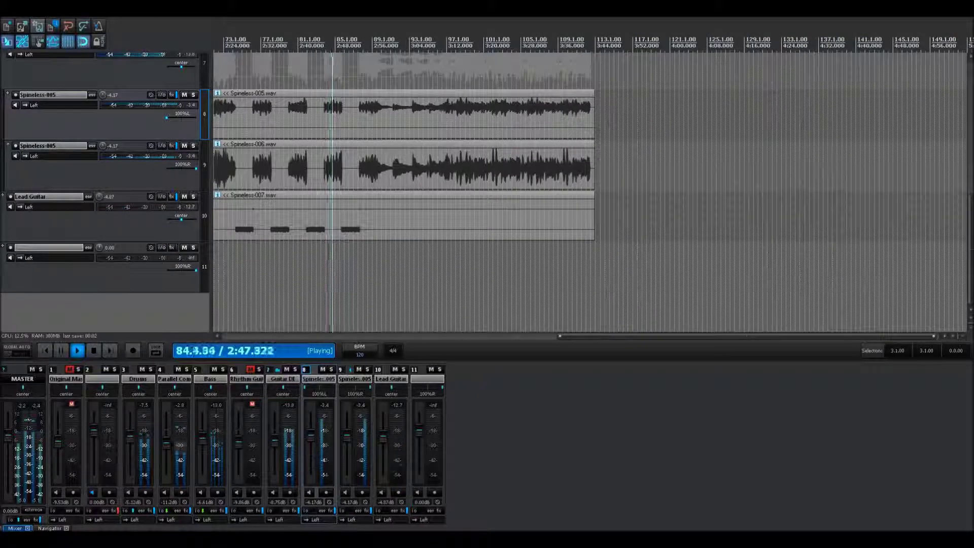
pyautogui.click(171, 196)
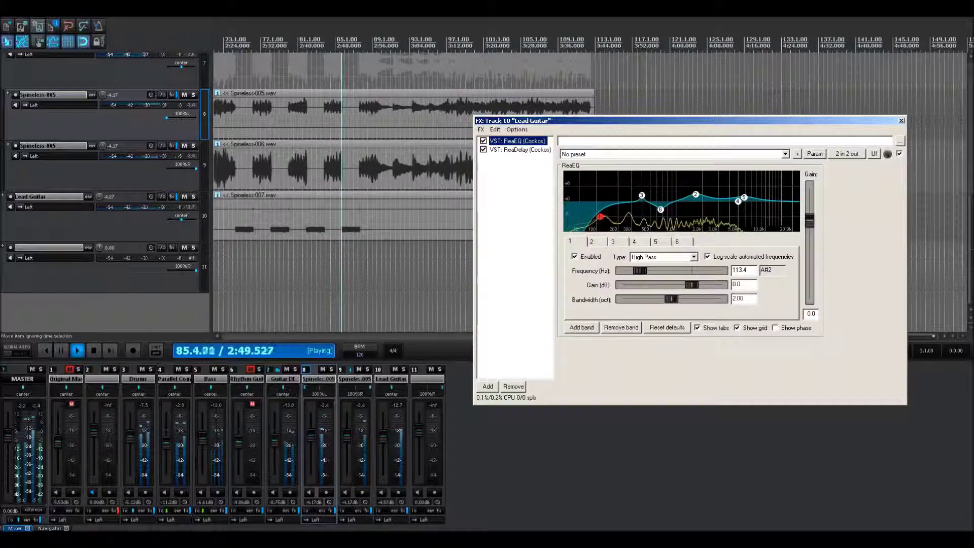
pyautogui.moveTo(659, 120); pyautogui.dragTo(603, 130)
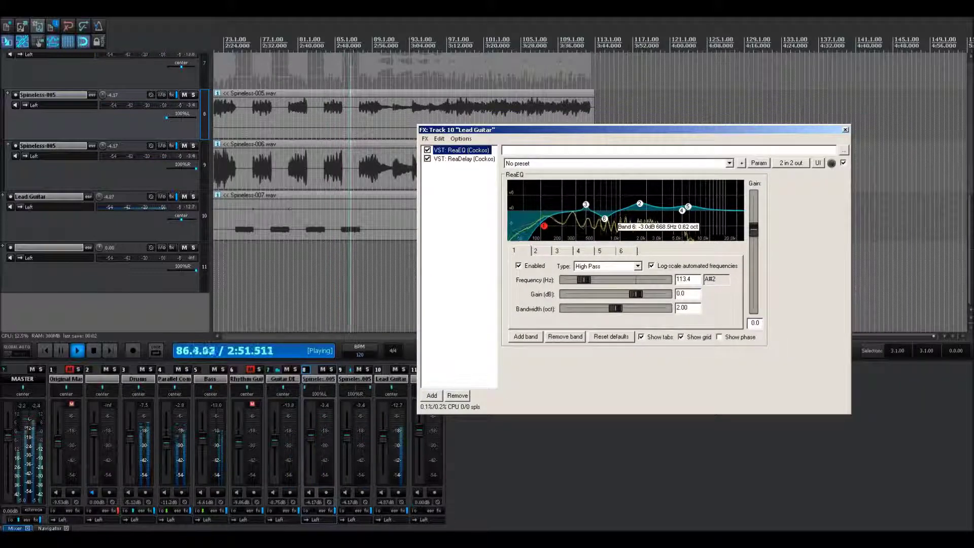
pyautogui.click(604, 218)
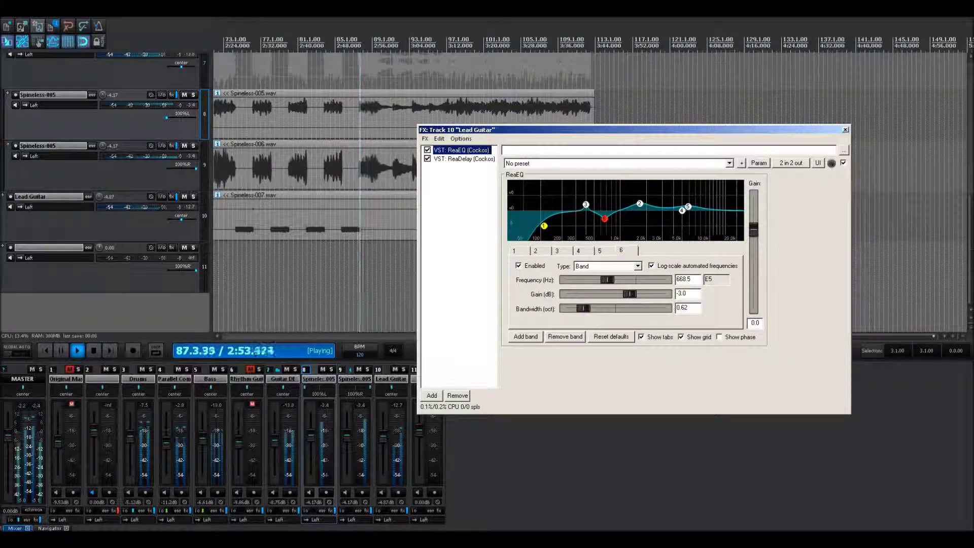
pyautogui.click(585, 204)
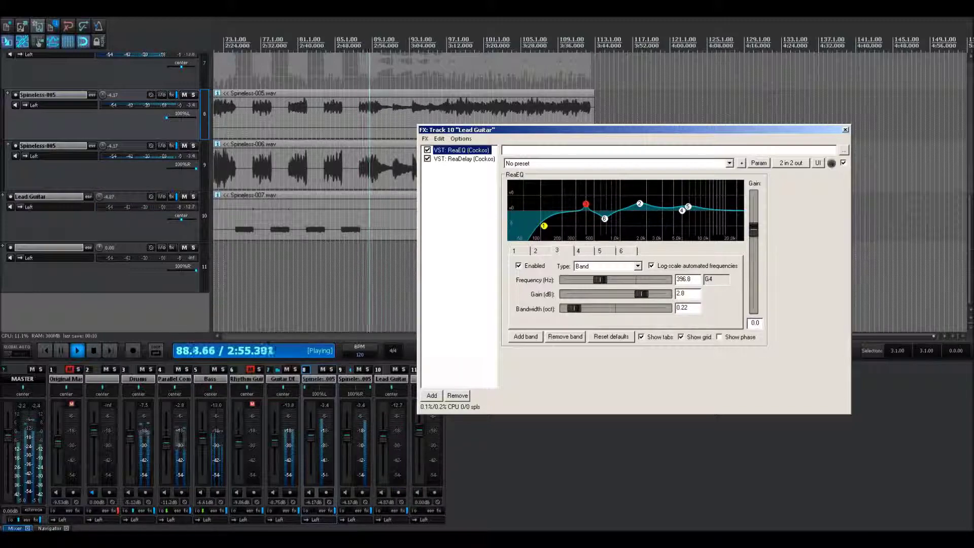
pyautogui.moveTo(574, 308); pyautogui.dragTo(584, 308)
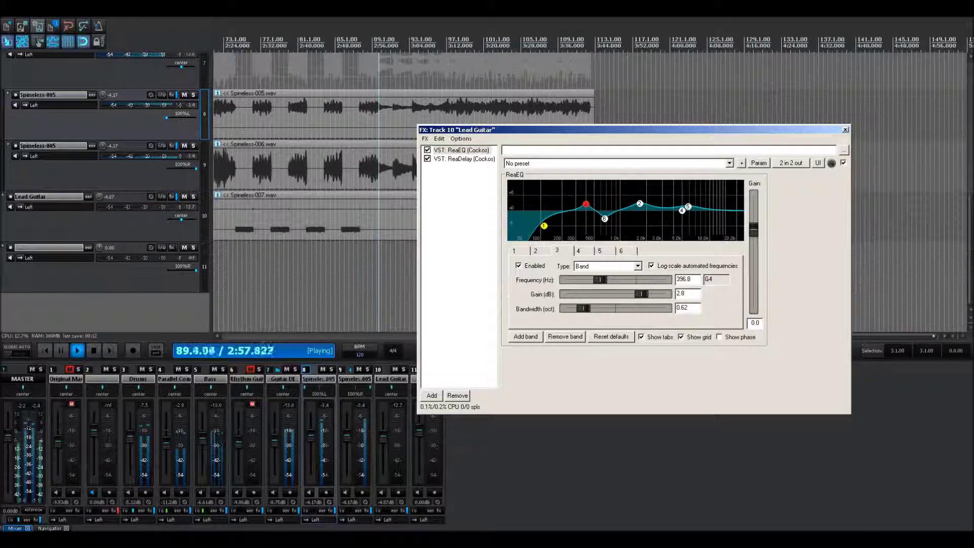
# Solo Lead Guitar, play it from bar 21 and bring up its ReaDelay settings.
pyautogui.scroll(-3, 314, 193)
pyautogui.click(280, 266)
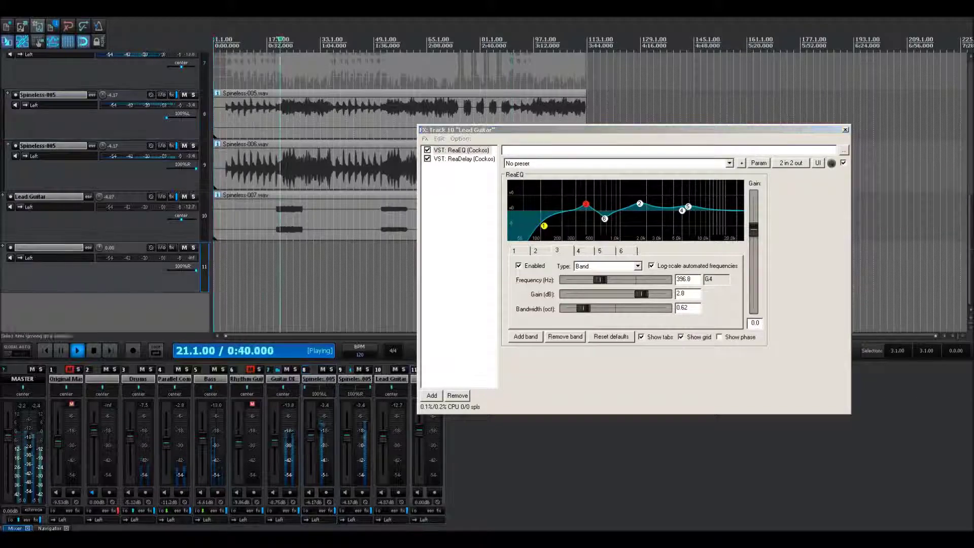
pyautogui.click(192, 197)
pyautogui.click(280, 266)
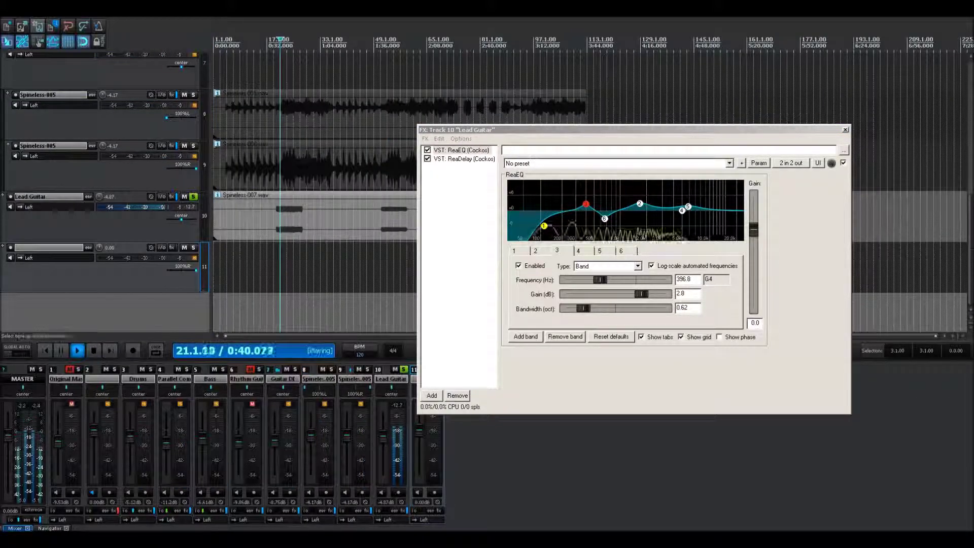
pyautogui.click(463, 158)
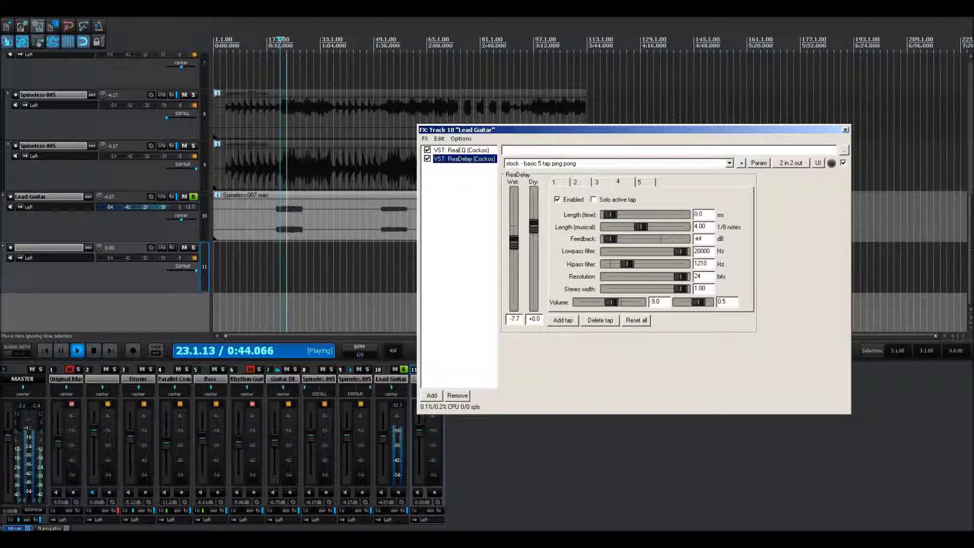
# Review ReaDelay's individual tap settings and its stock basic 5 tap ping pong preset while Lead Guitar plays.
pyautogui.click(558, 182)
pyautogui.click(579, 182)
pyautogui.click(578, 182)
pyautogui.click(600, 181)
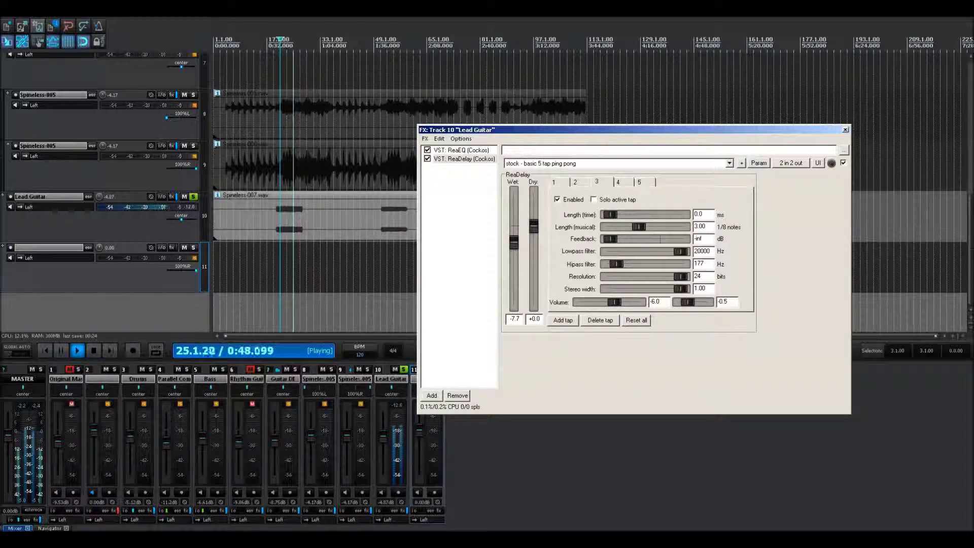
pyautogui.click(557, 182)
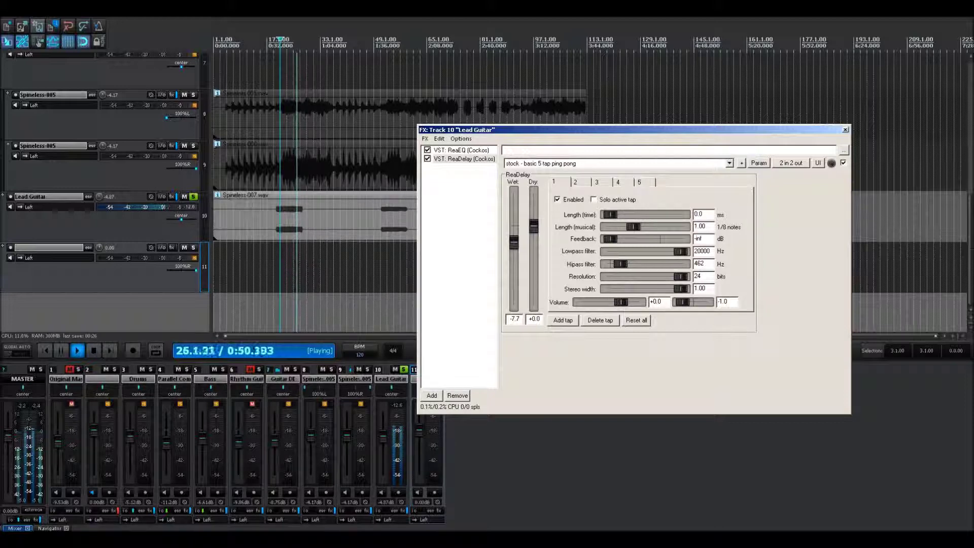
pyautogui.click(728, 163)
pyautogui.press('Escape')
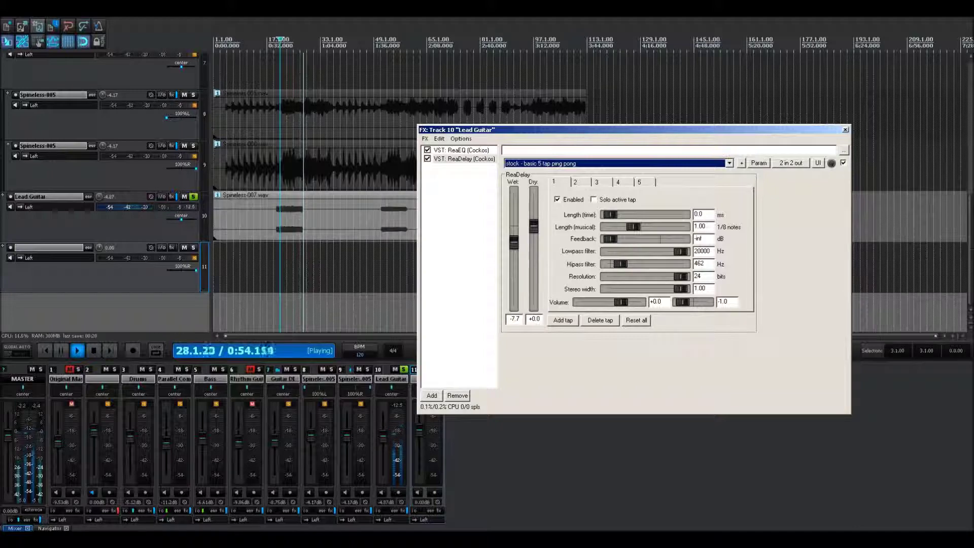
pyautogui.press('Tab')
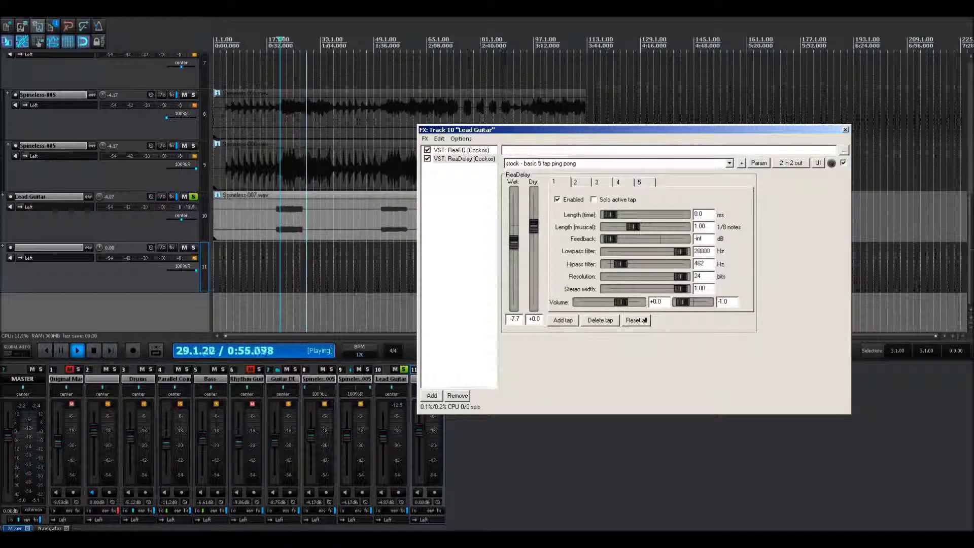
# Unsolo Lead Guitar, play the full mix from just before its second passage near bar 49, and close the effects window.
pyautogui.click(193, 197)
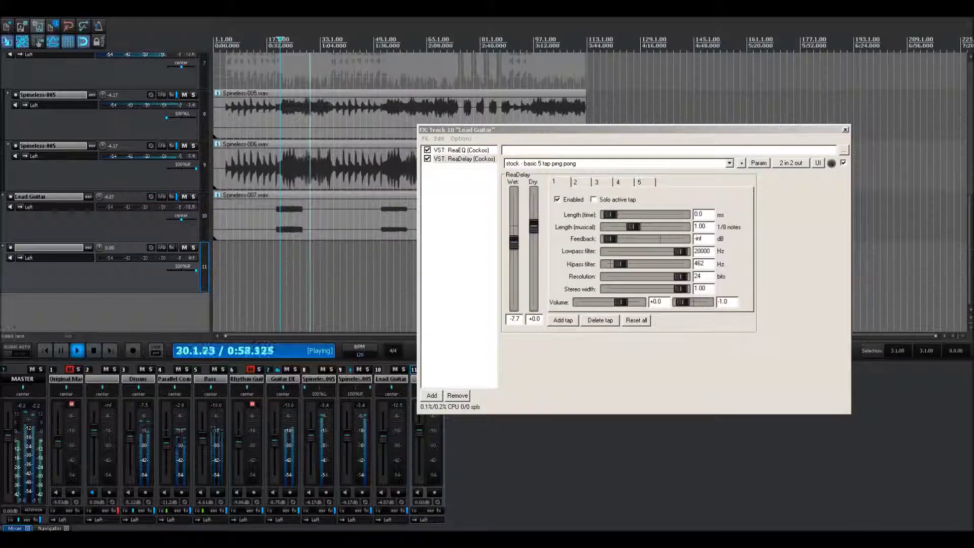
pyautogui.click(373, 44)
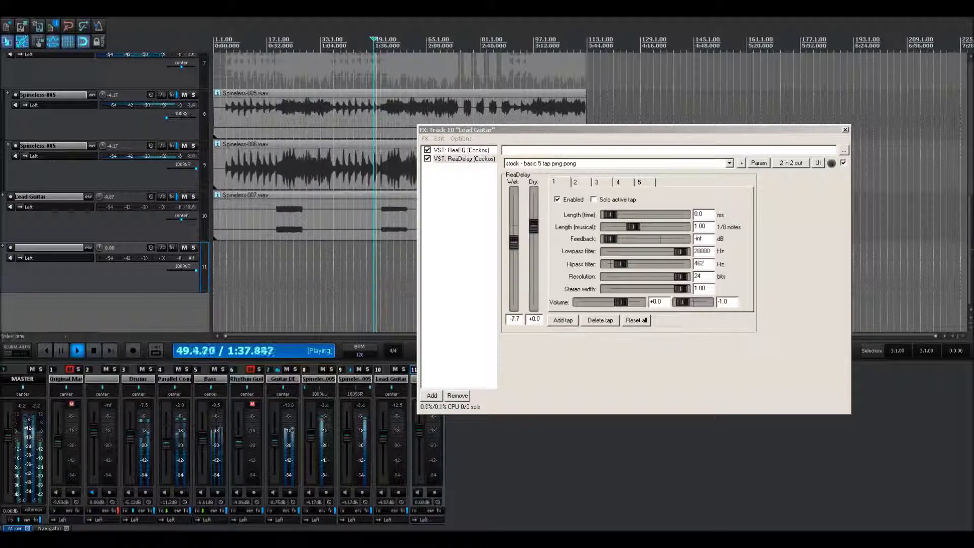
pyautogui.press('Escape')
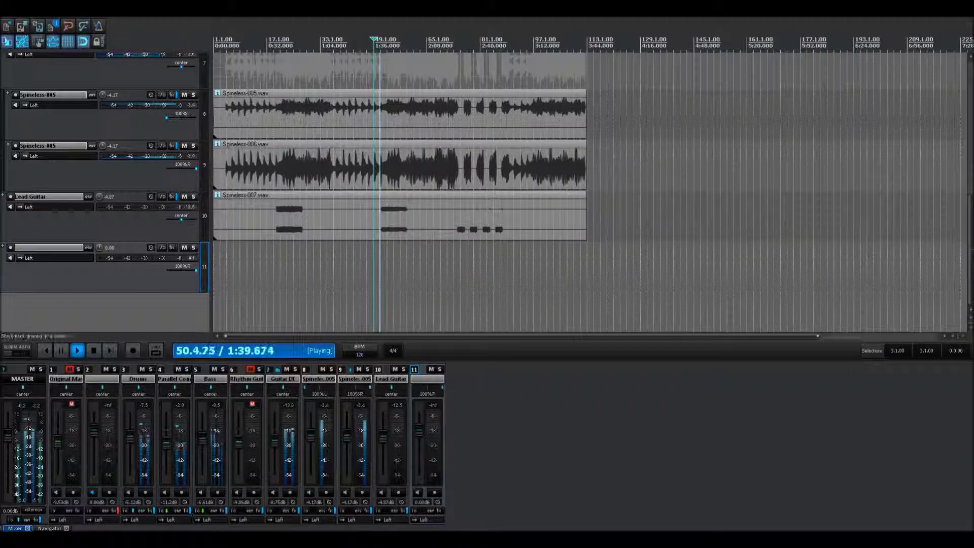
pyautogui.scroll(3, 583, 191)
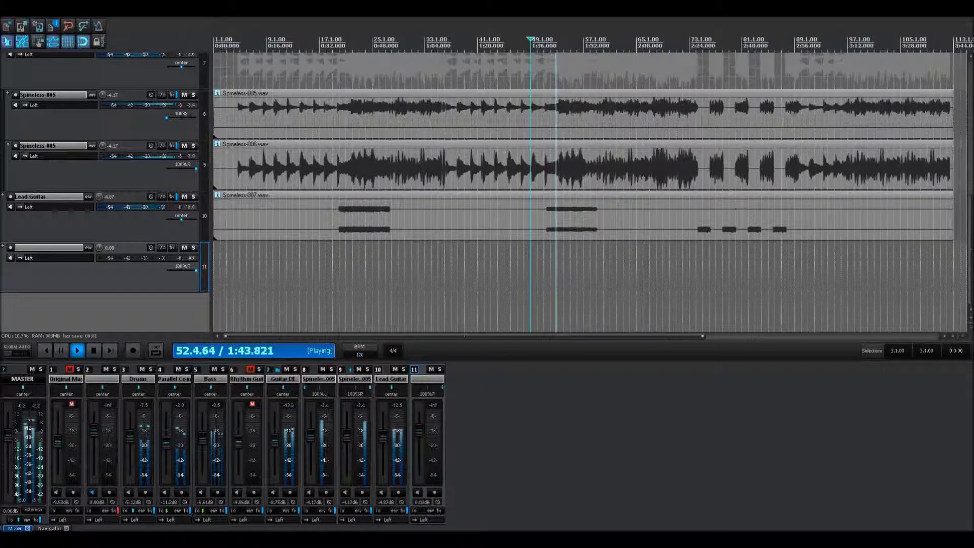
# In Lead Guitar's ReaEQ, set band 3's gain to 1.8 dB and band 2 to 1455.4 Hz with 2.2 dB gain.
pyautogui.press('f')
pyautogui.click(461, 150)
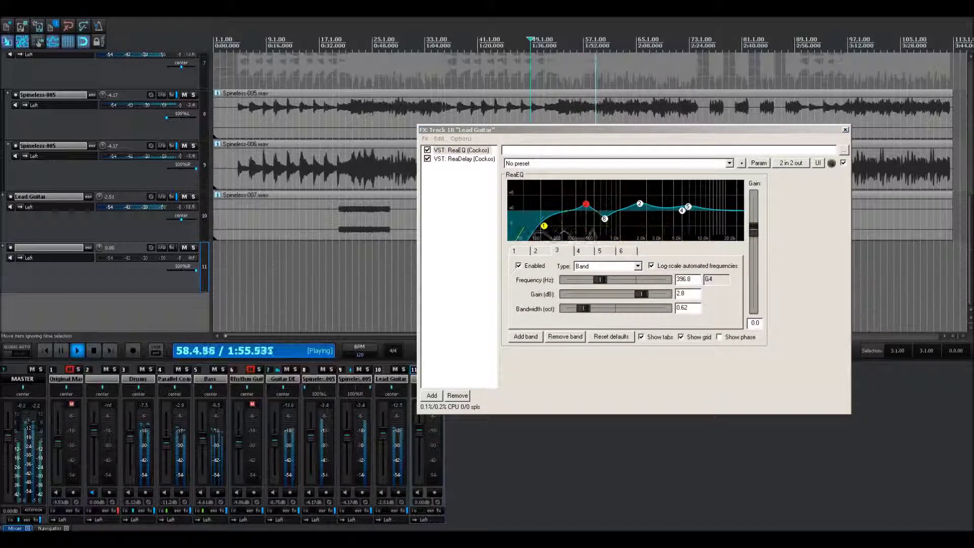
pyautogui.moveTo(604, 218); pyautogui.dragTo(605, 218)
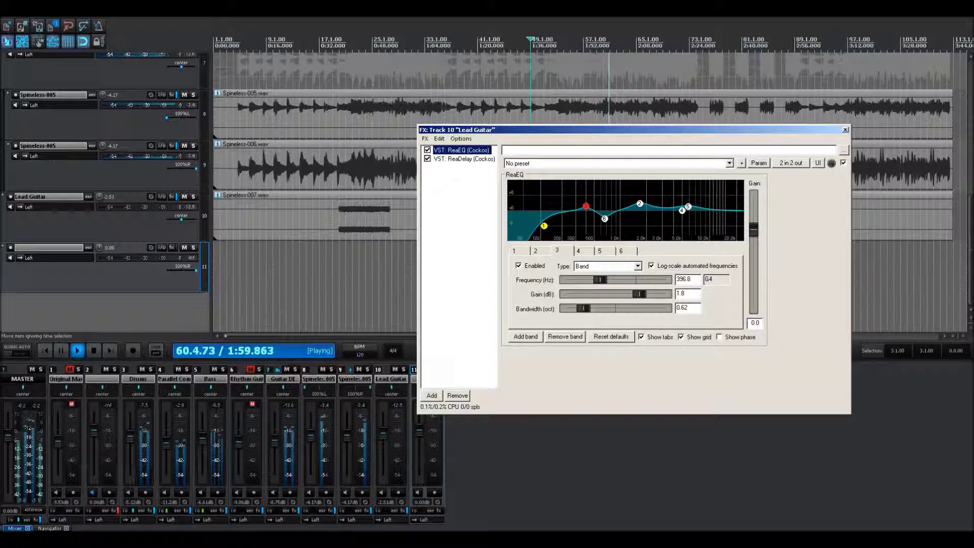
pyautogui.moveTo(640, 203); pyautogui.dragTo(634, 205)
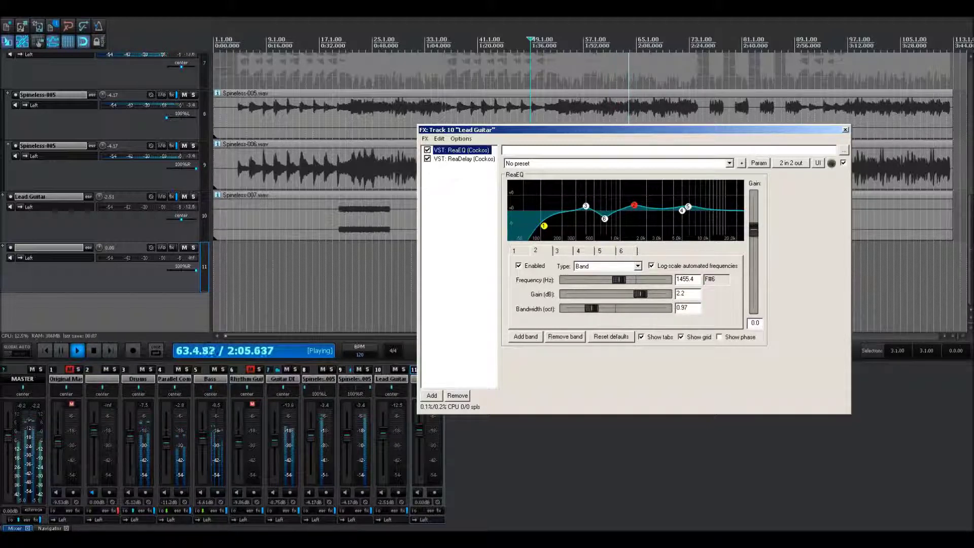
# Play from about bar 20, set the master's TDR Feedback Compressor to -29.4 dB threshold and 3.3 dB makeup, and close the effects windows.
pyautogui.click(332, 268)
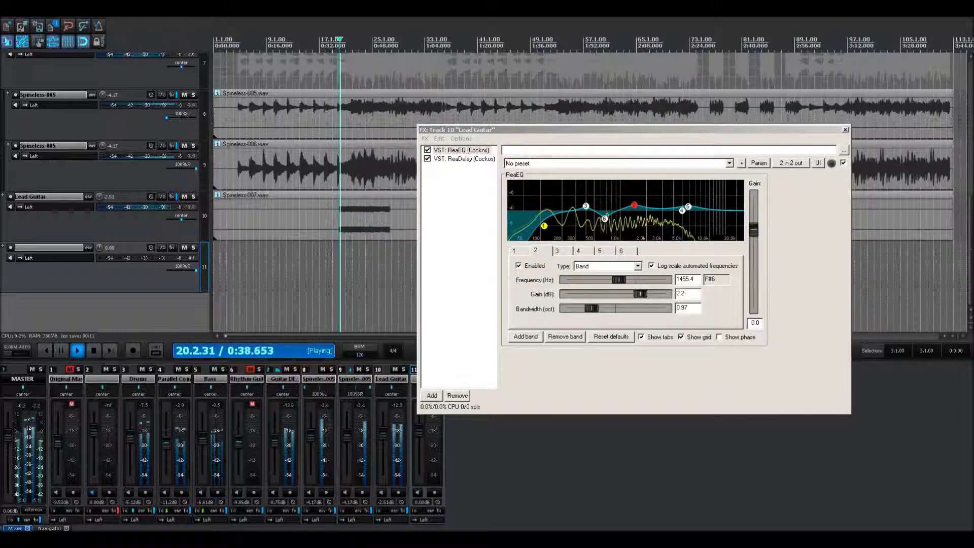
pyautogui.click(35, 519)
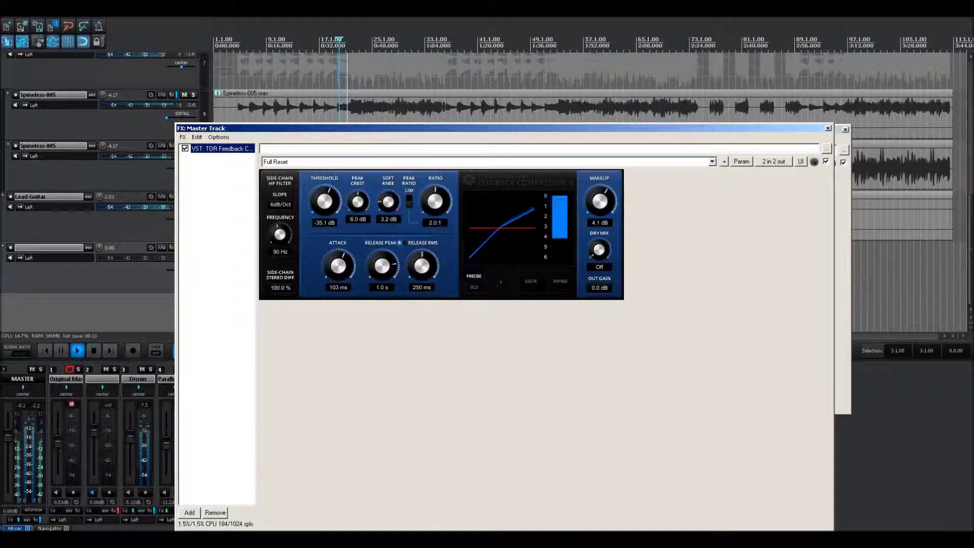
pyautogui.moveTo(325, 201); pyautogui.dragTo(325, 215)
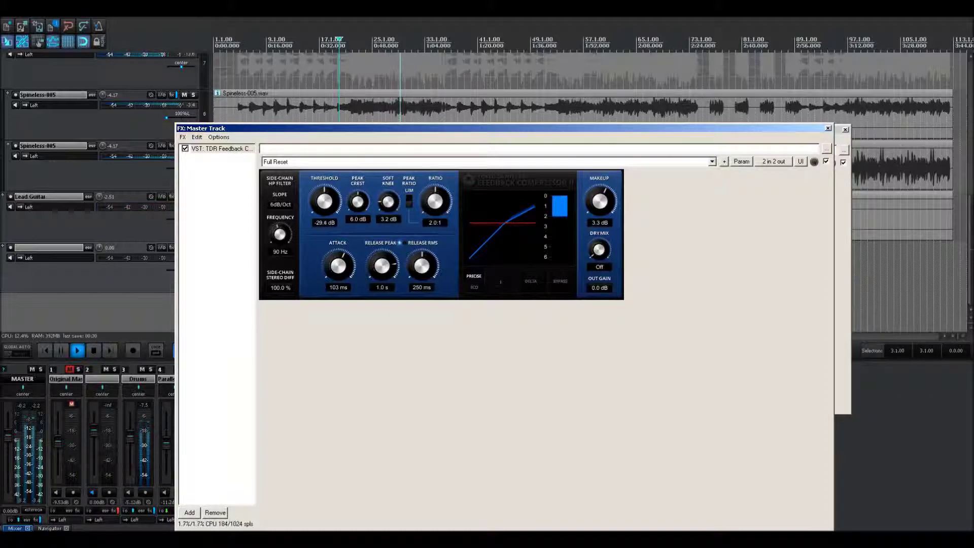
pyautogui.click(827, 128)
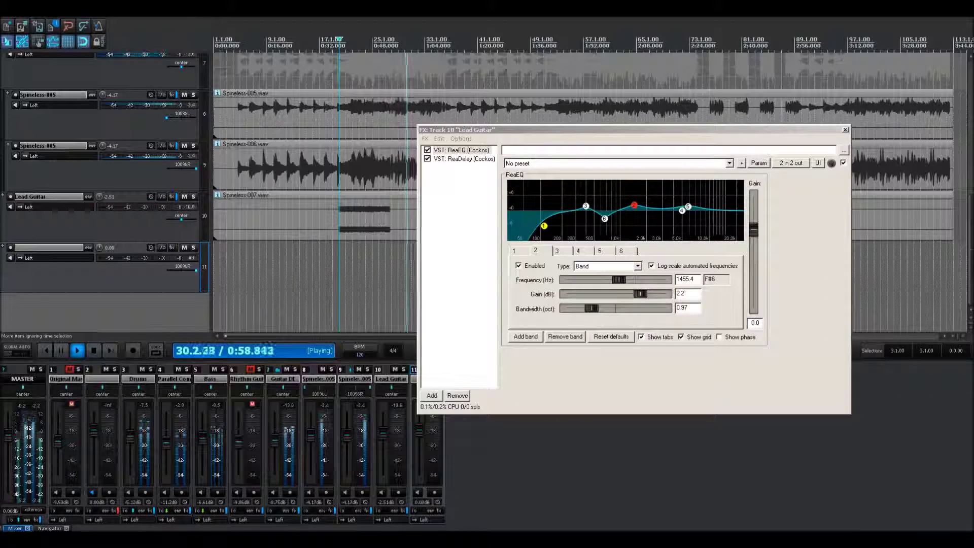
pyautogui.click(845, 129)
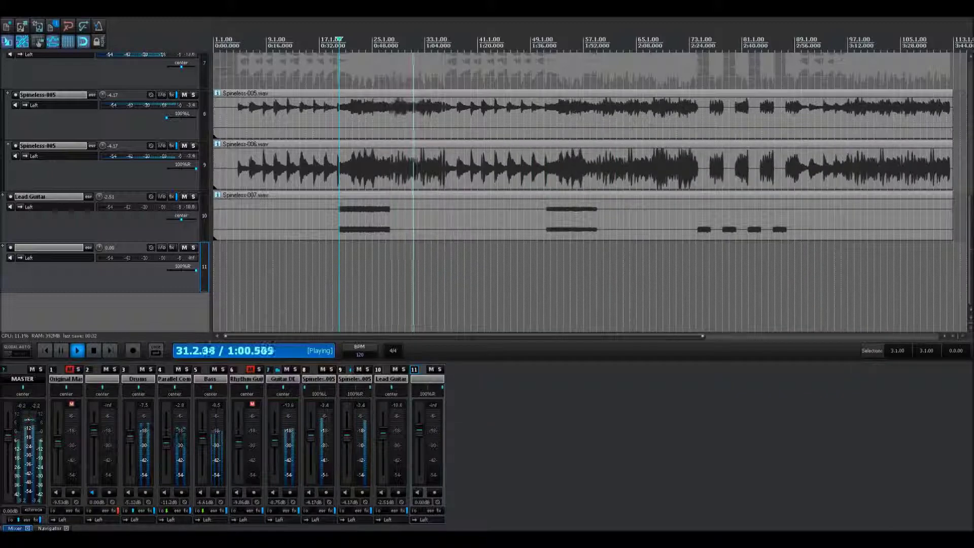
# Add FerricTDS to the master track ahead of the TDR Feedback Compressor and raise its Saturation and Dynamics.
pyautogui.click(37, 520)
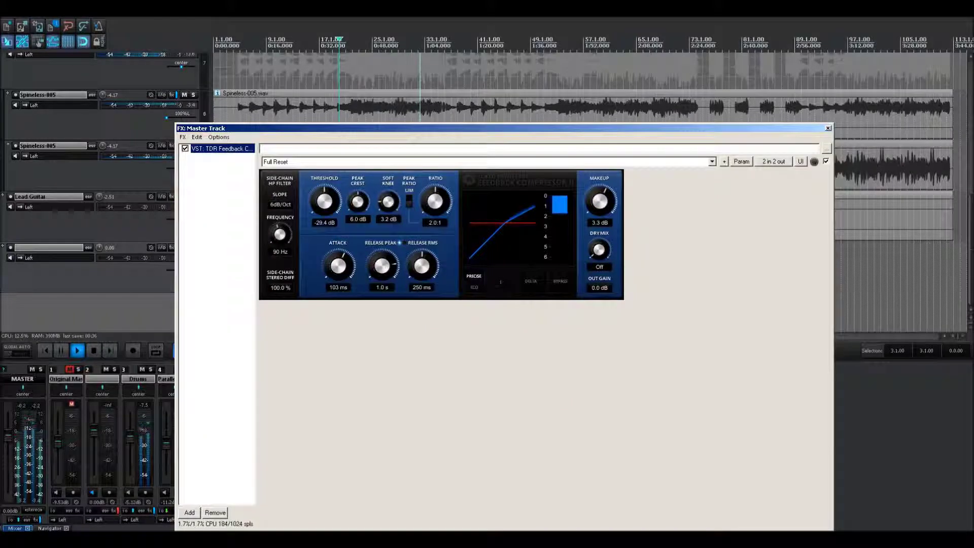
pyautogui.click(190, 512)
pyautogui.write('ferr')
pyautogui.click(337, 68)
pyautogui.press('Return')
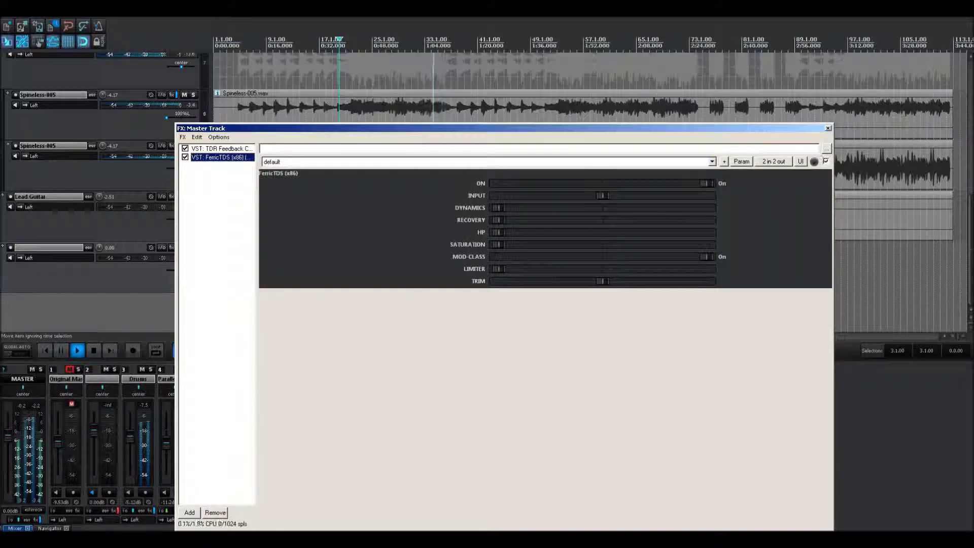
pyautogui.moveTo(221, 157); pyautogui.dragTo(220, 148)
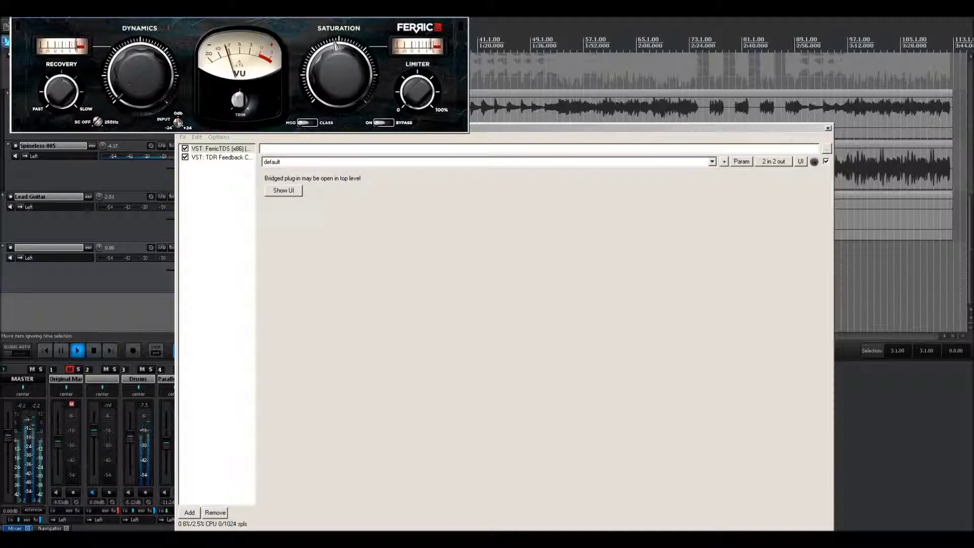
pyautogui.moveTo(140, 82); pyautogui.dragTo(140, 53)
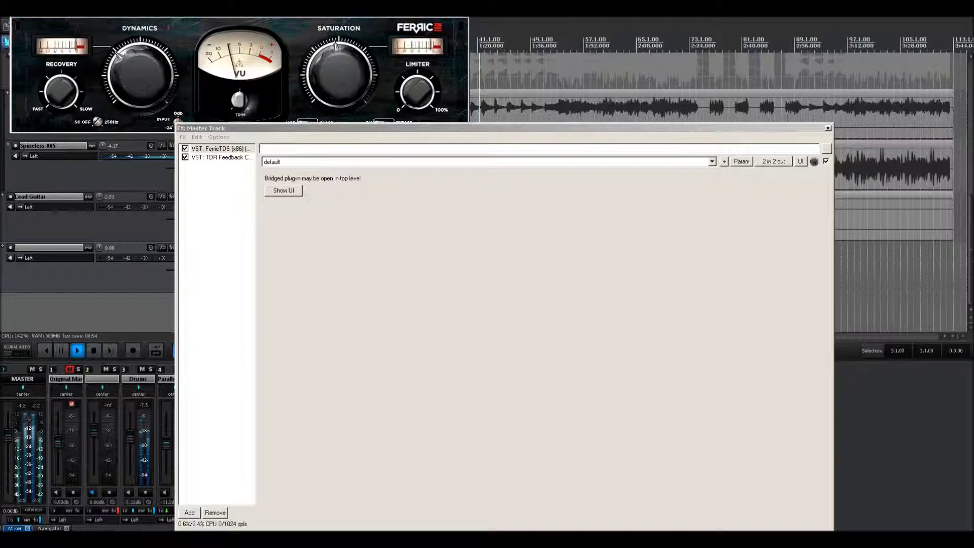
# Search the plug-in list for the Rea effects and add ReaComp to the end of the master track's effects chain.
pyautogui.click(222, 157)
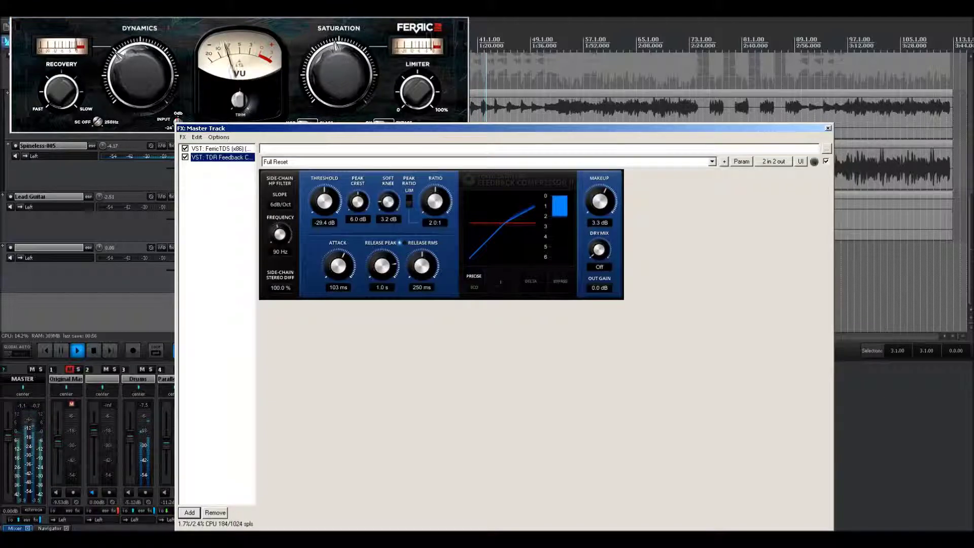
pyautogui.press('Return')
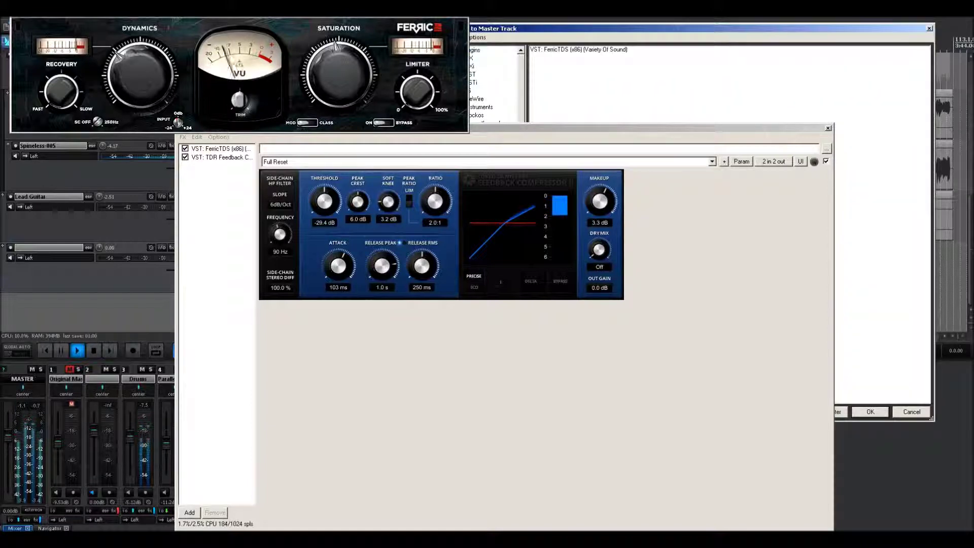
pyautogui.write('c')
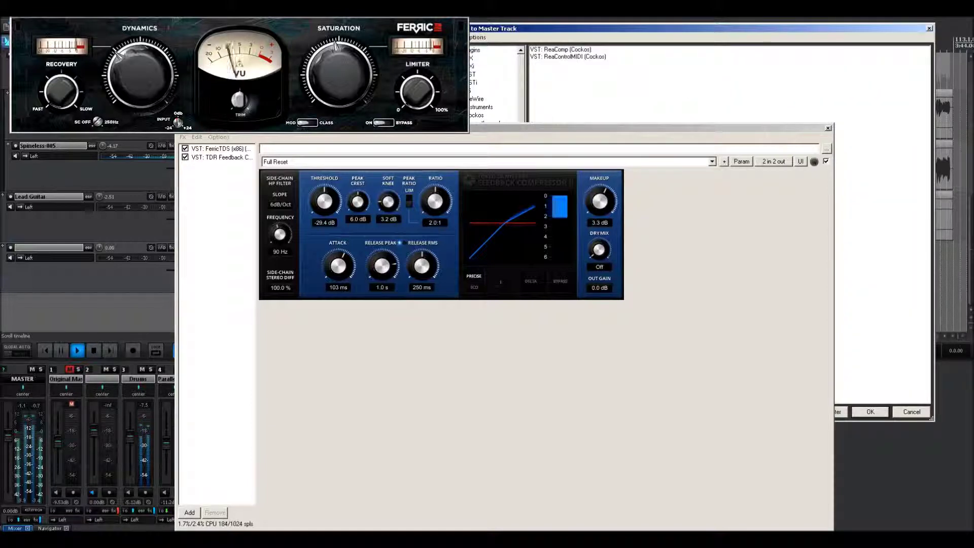
pyautogui.press('BackSpace')
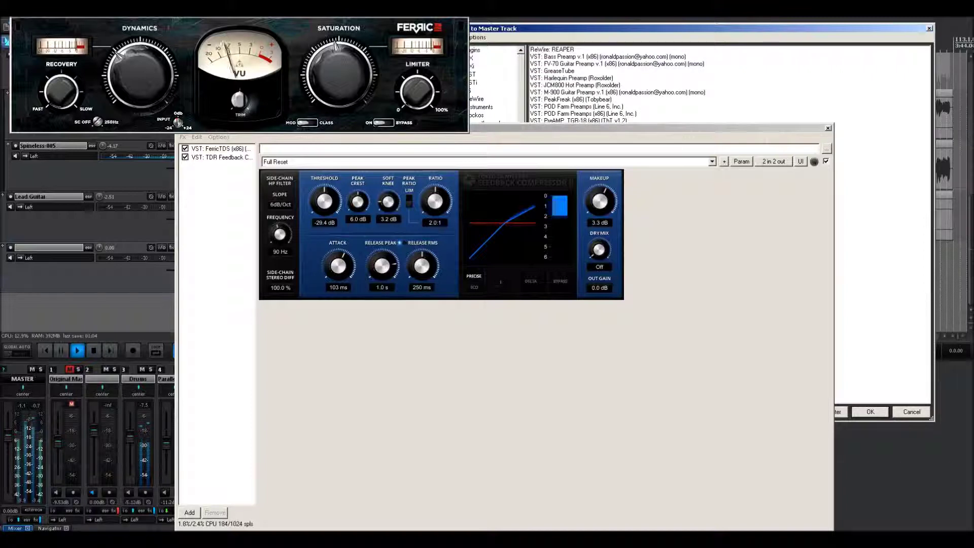
pyautogui.click(826, 128)
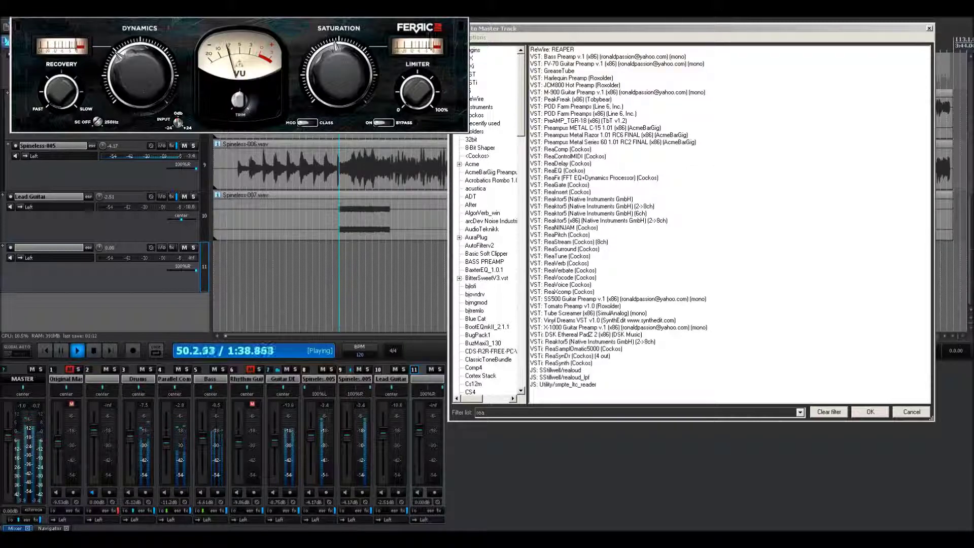
pyautogui.click(560, 149)
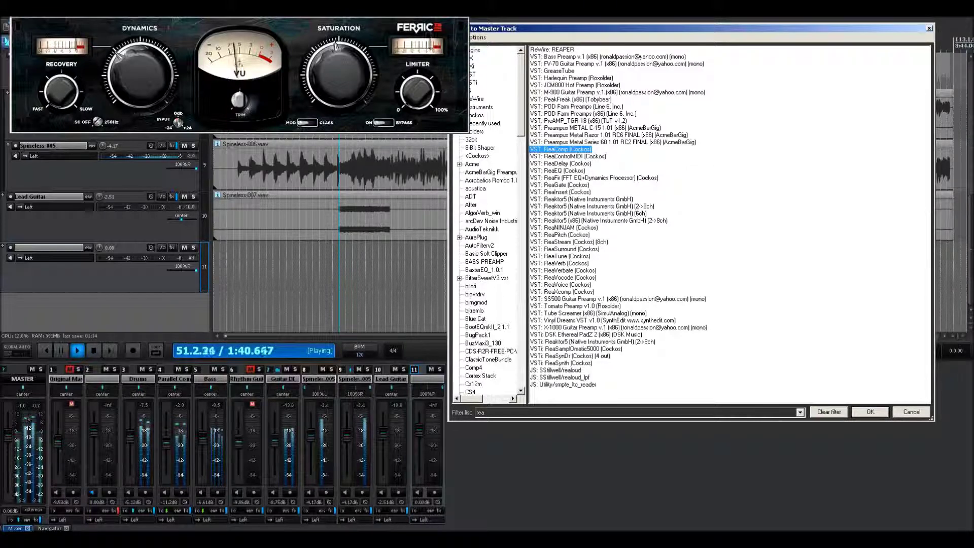
pyautogui.press('Return')
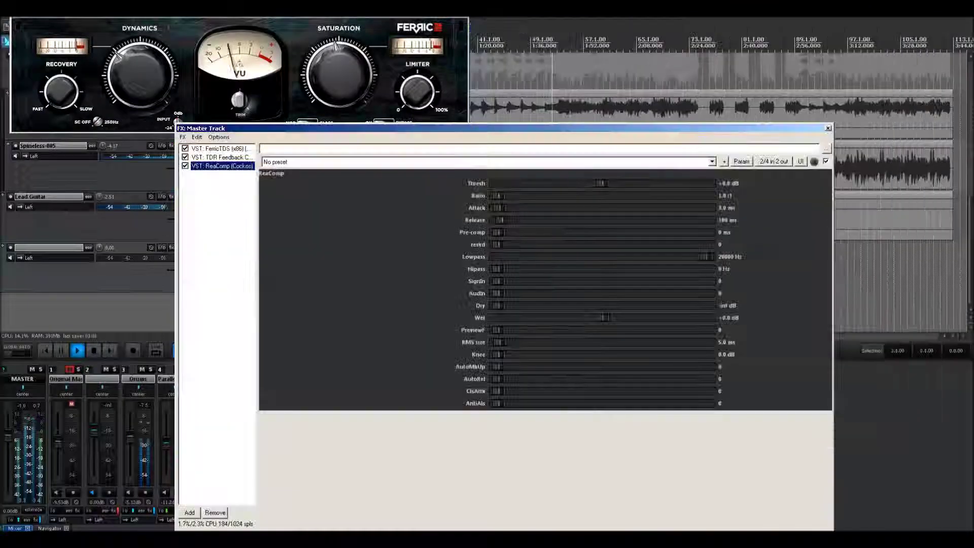
# Add ReaXcomp to the master track, place it ahead of ReaComp, bypass ReaComp and show ReaXcomp's graphical interface.
pyautogui.doubleClick(217, 213)
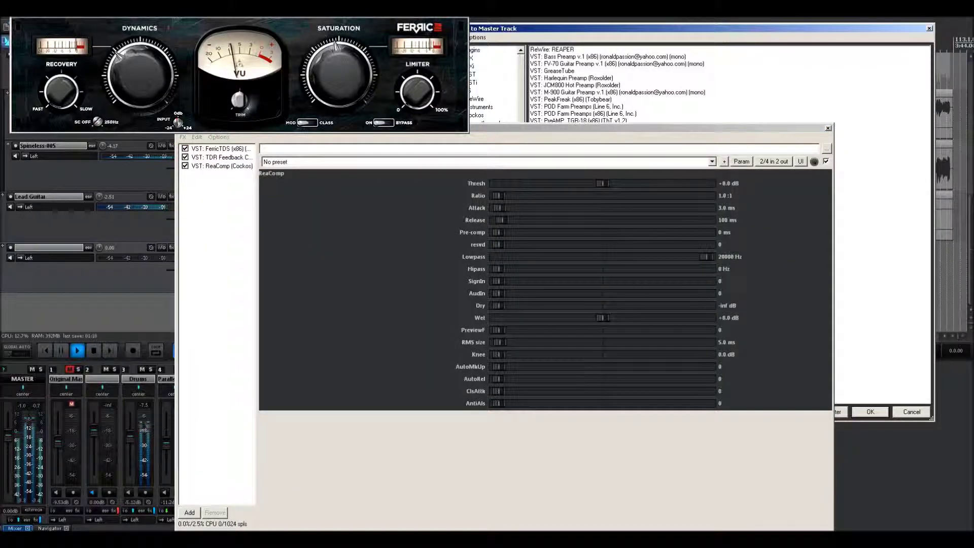
pyautogui.write('x')
pyautogui.click(561, 49)
pyautogui.press('Return')
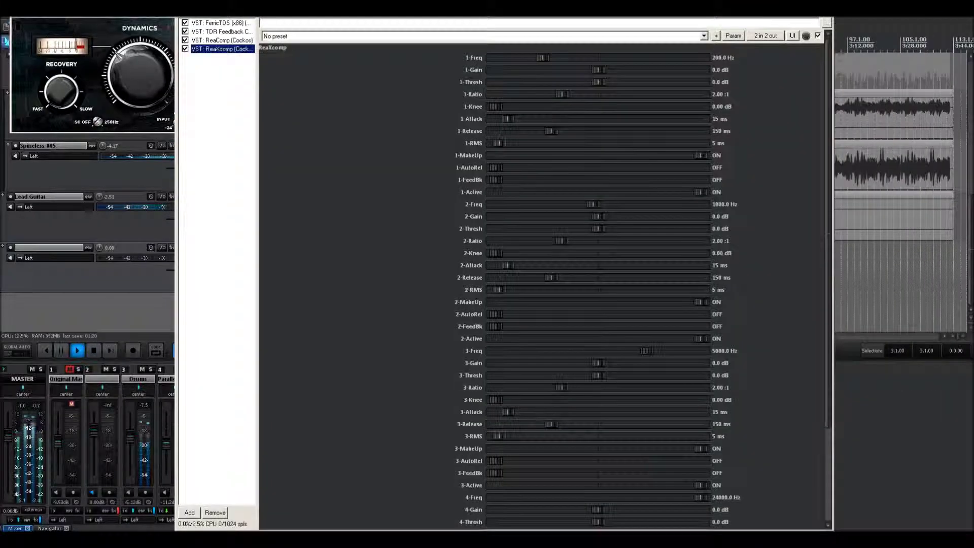
pyautogui.moveTo(221, 49); pyautogui.dragTo(221, 40)
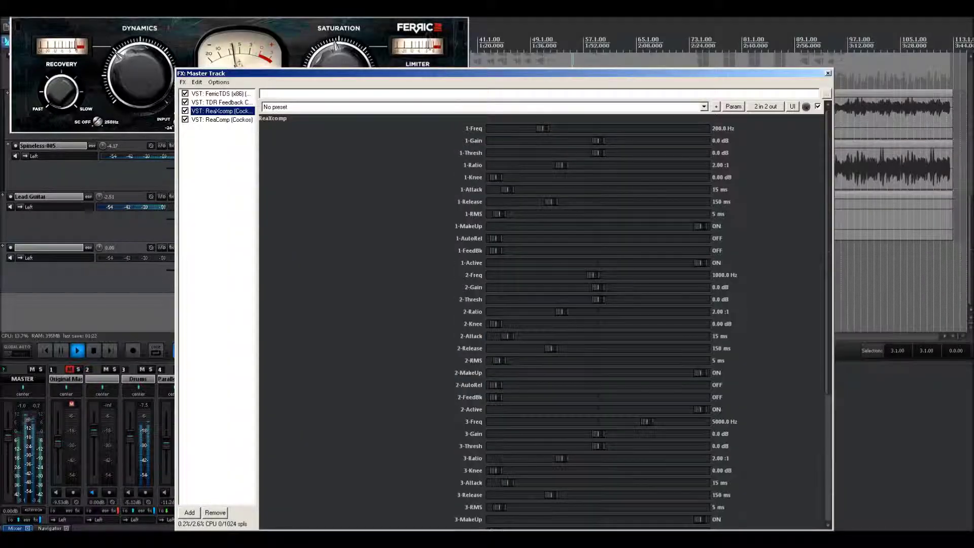
pyautogui.click(792, 106)
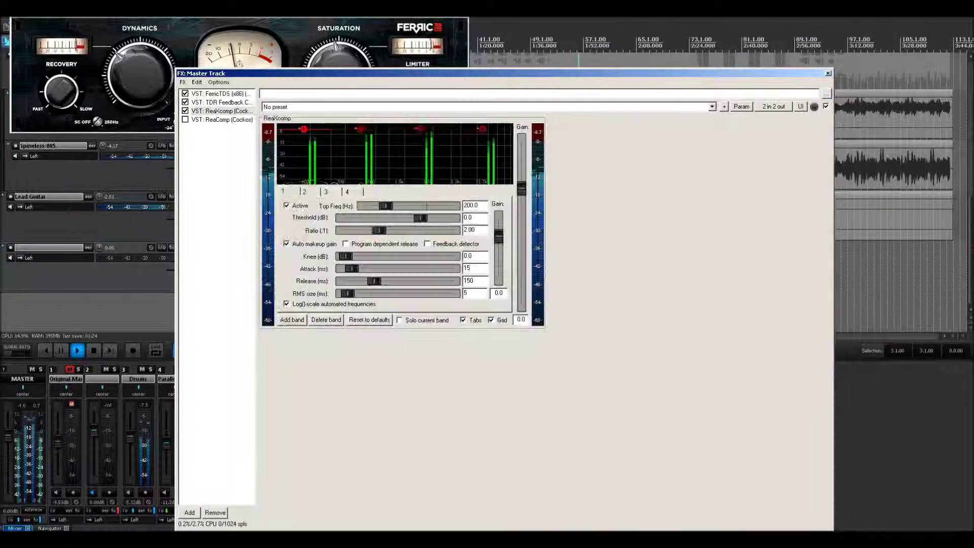
# In ReaXcomp, turn off auto makeup gain for bands 2 and 3 and set their thresholds to -4.4 dB and -2.2 dB.
pyautogui.click(361, 129)
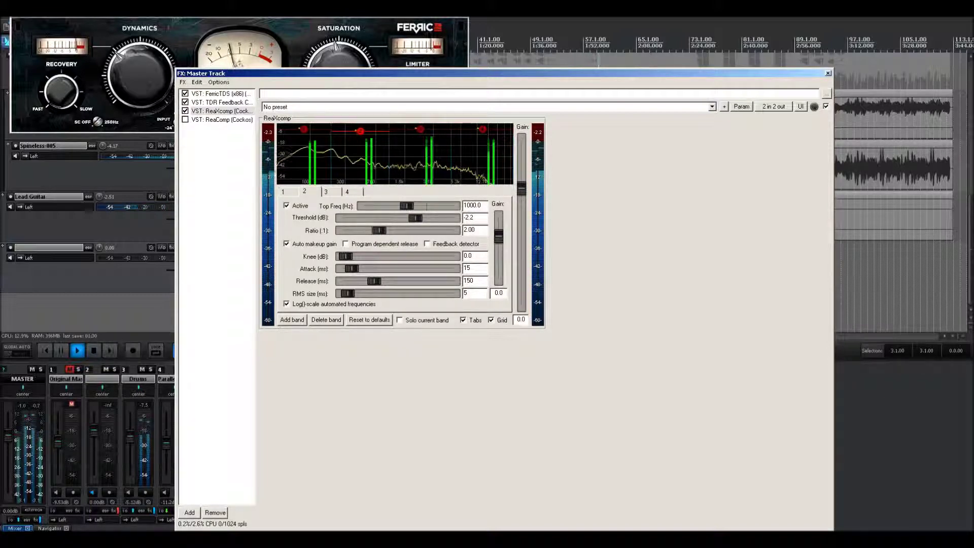
pyautogui.click(287, 244)
pyautogui.click(326, 192)
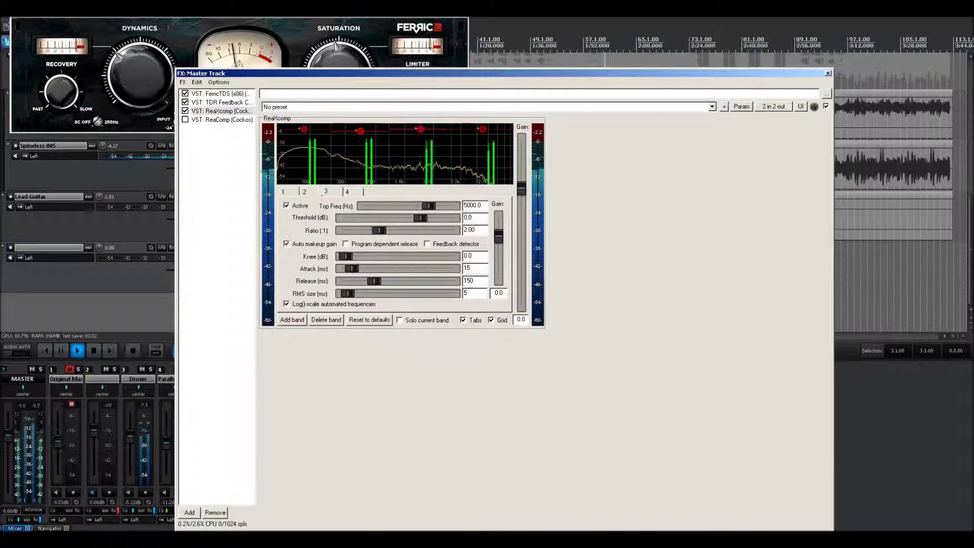
pyautogui.moveTo(420, 129); pyautogui.dragTo(420, 131)
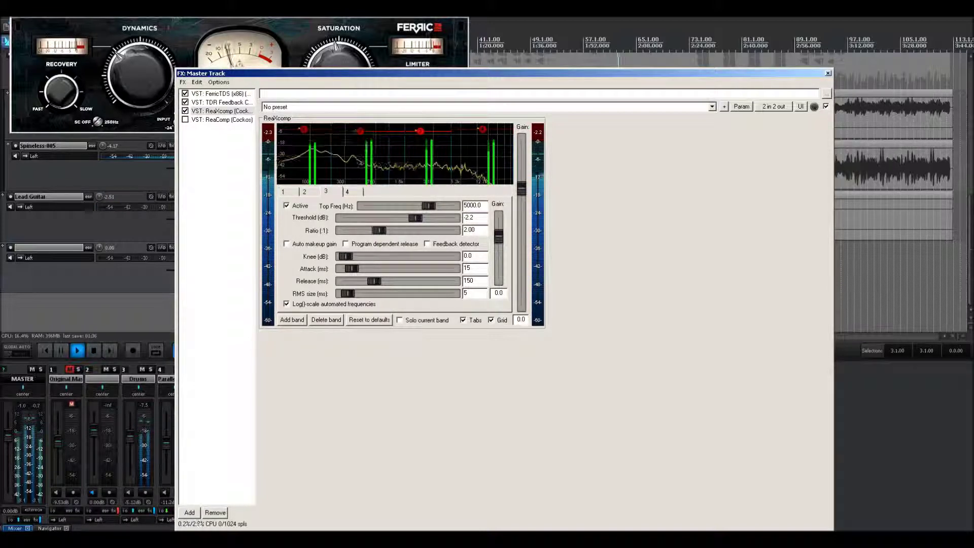
pyautogui.click(371, 133)
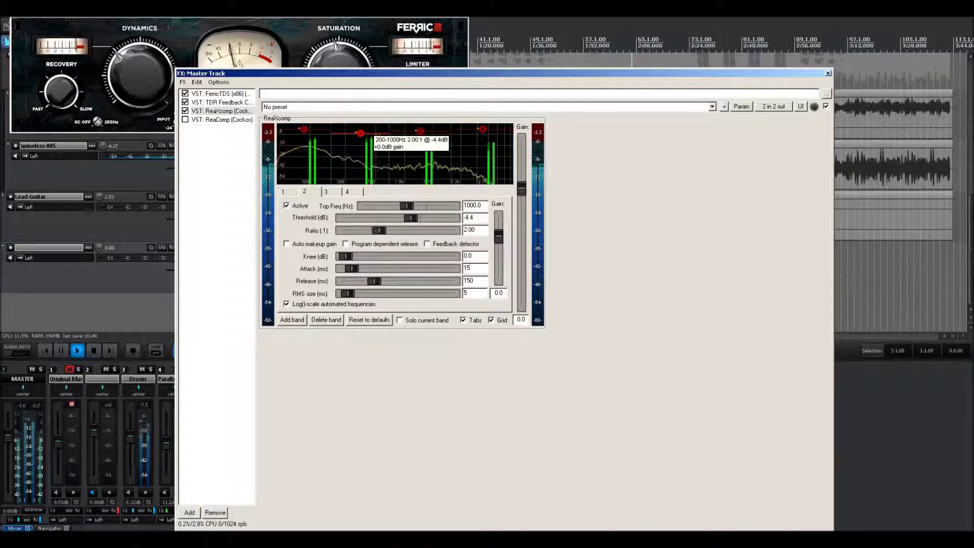
# In ReaXcomp band 2, set the ratio to 1.53, the attack to 10 ms and the release to 100 ms.
pyautogui.moveTo(379, 231); pyautogui.dragTo(379, 230)
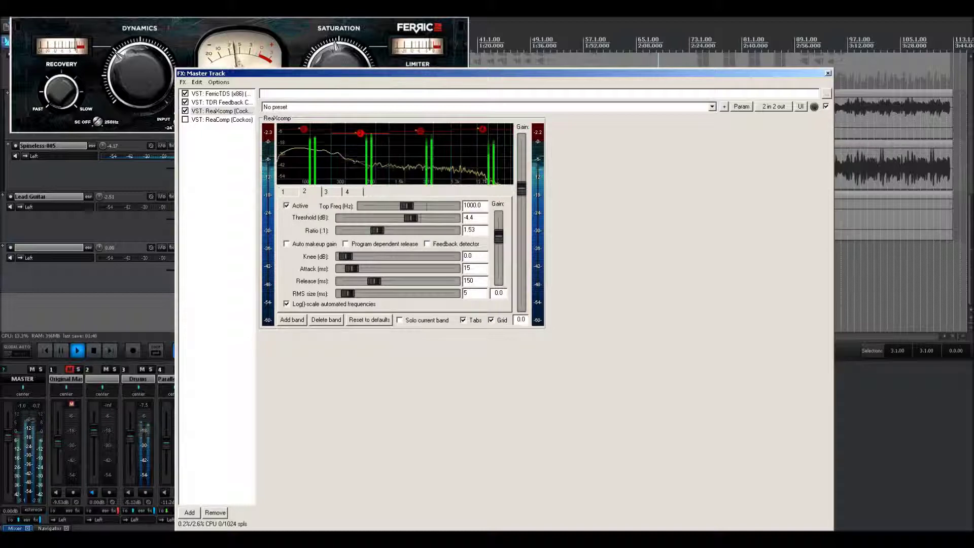
pyautogui.moveTo(374, 281); pyautogui.dragTo(369, 281)
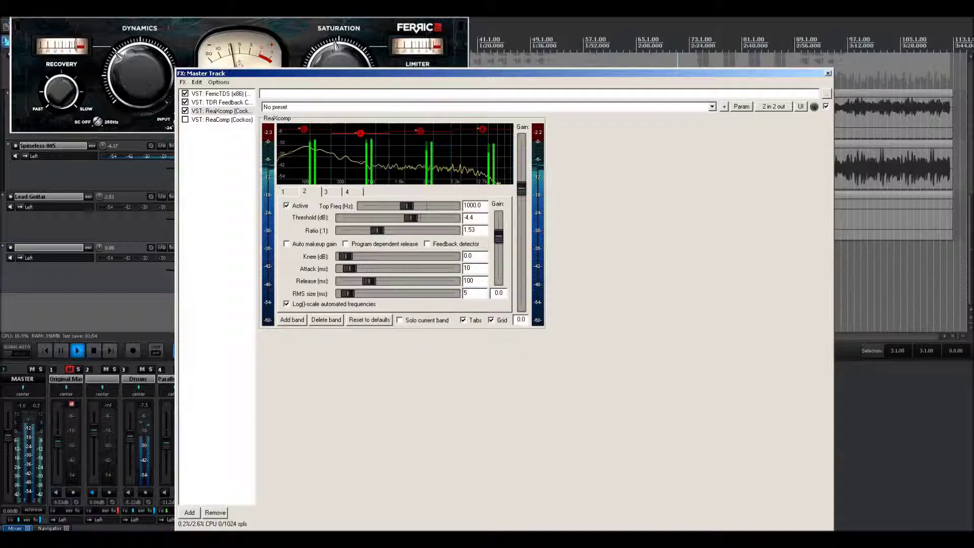
# In ReaXcomp band 3, set the threshold to -5.5 dB, ratio to 1.63, attack to 13 ms and release to 84 ms.
pyautogui.click(420, 130)
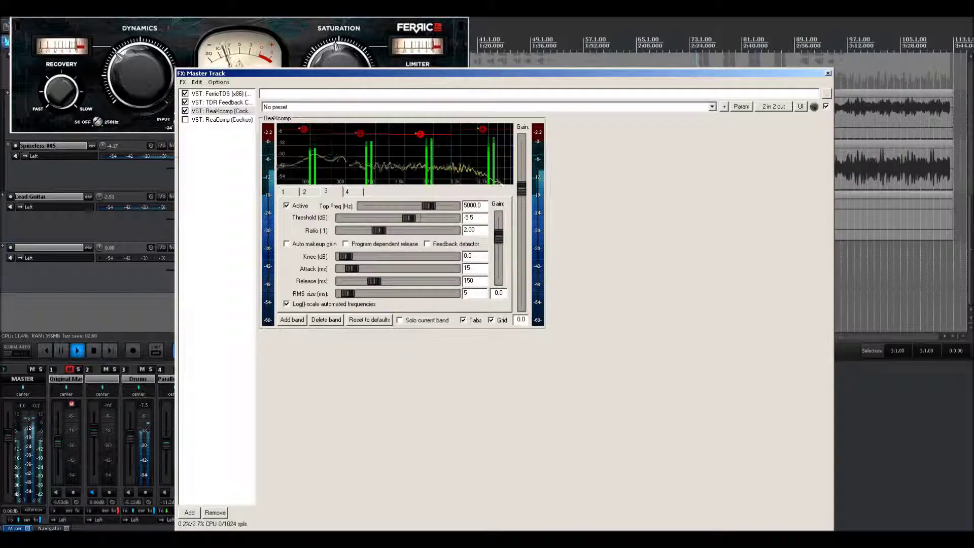
pyautogui.click(360, 132)
pyautogui.click(420, 134)
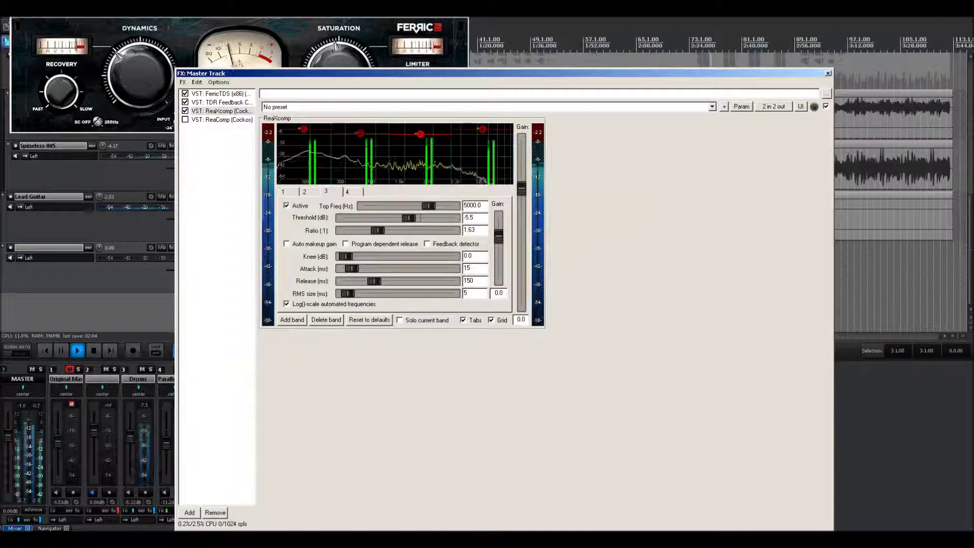
pyautogui.scroll(-2, 431, 140)
pyautogui.scroll(3, 431, 140)
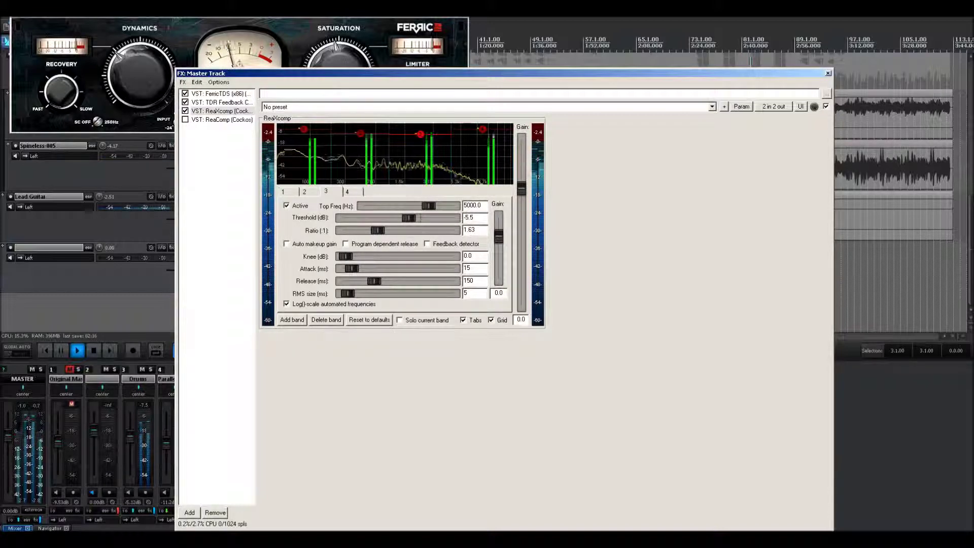
pyautogui.moveTo(352, 269); pyautogui.dragTo(352, 268)
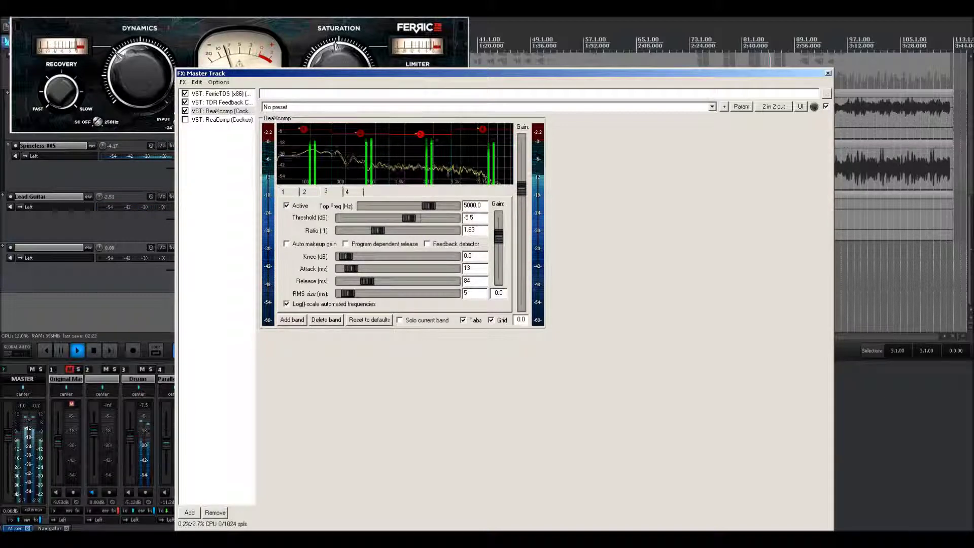
# Try thresholds down to -9.9 dB on band 2 and -8.8 dB on band 3, and raise both again, setting band 2 to -5.5 dB.
pyautogui.moveTo(429, 136)
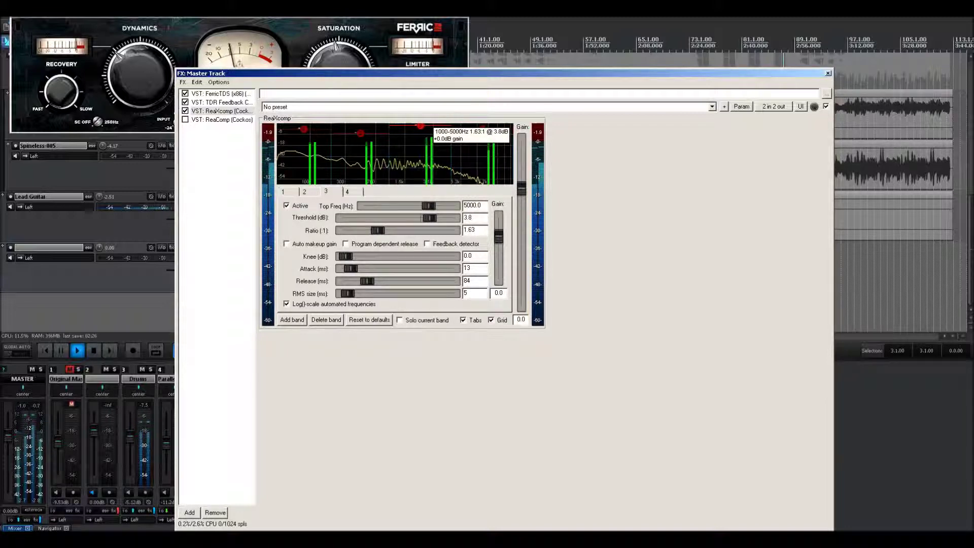
pyautogui.moveTo(420, 141); pyautogui.dragTo(420, 154)
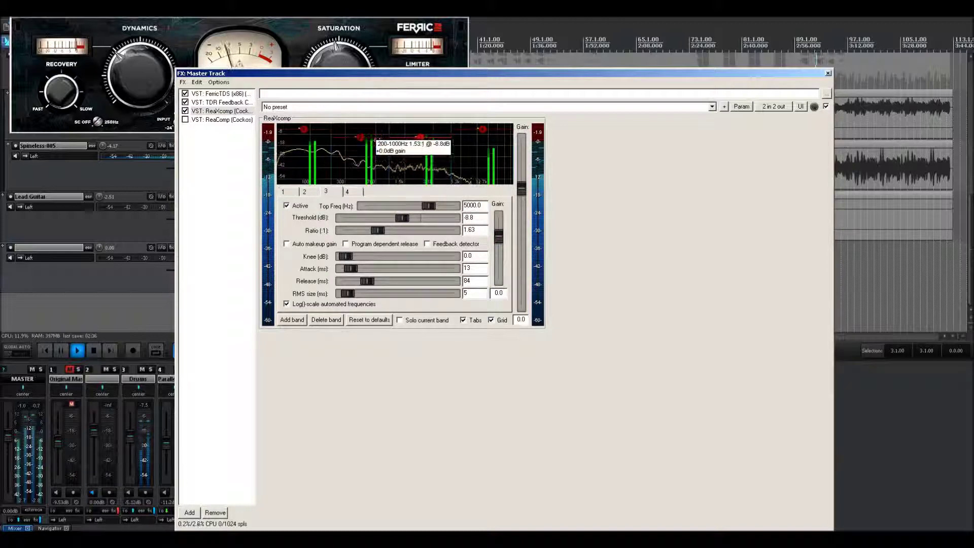
pyautogui.click(375, 137)
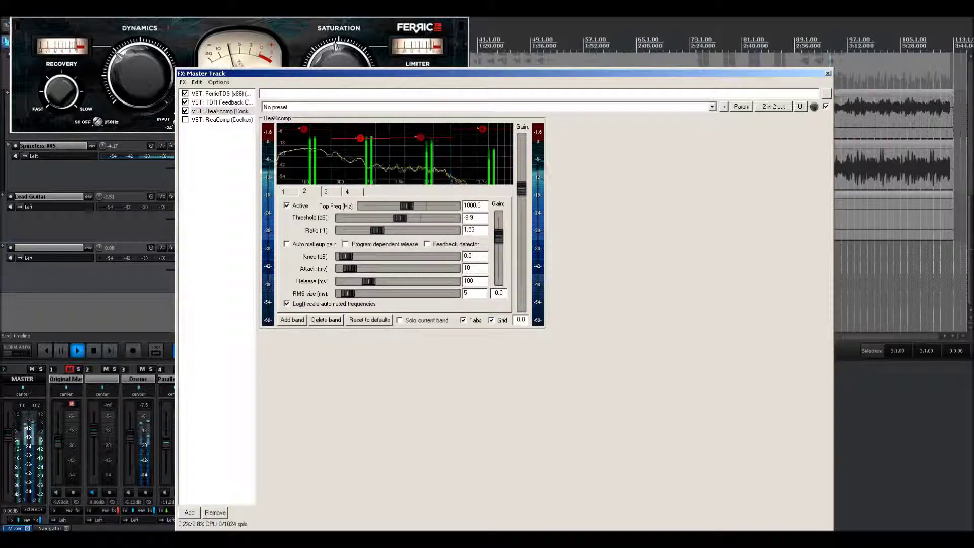
pyautogui.moveTo(360, 138); pyautogui.dragTo(360, 134)
pyautogui.moveTo(420, 137); pyautogui.dragTo(420, 134)
pyautogui.click(360, 134)
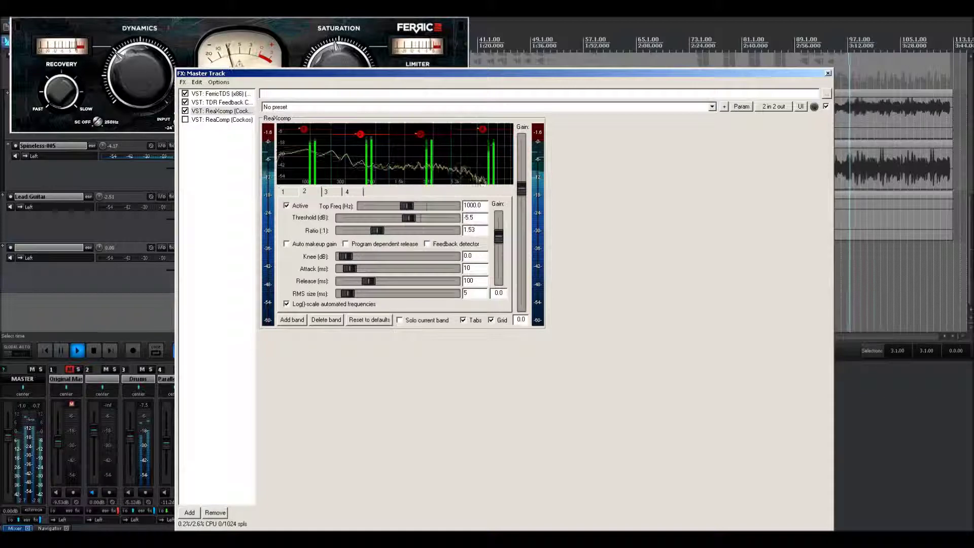
# Close the master track's effects chain and FerricTDS windows and nudge the Drums track's volume fader in the mixer.
pyautogui.press('Escape')
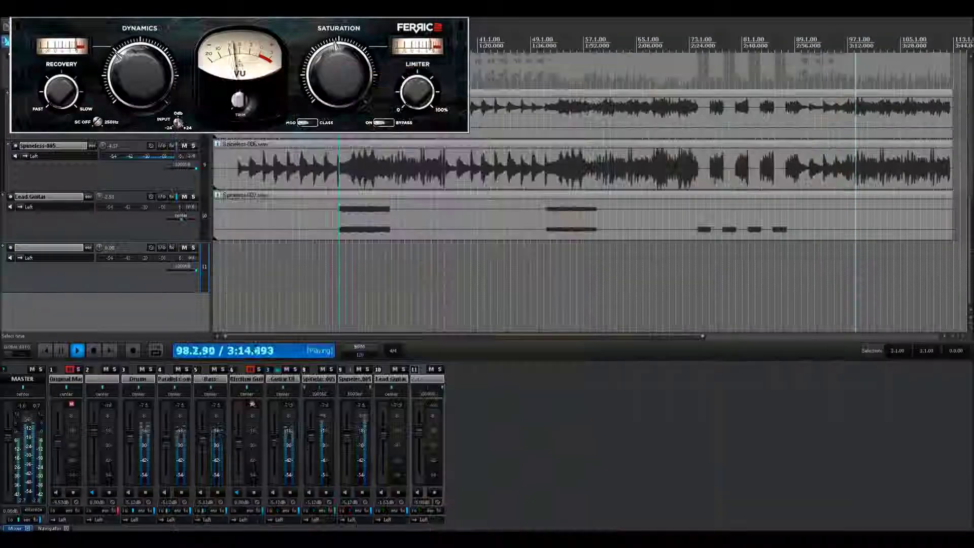
pyautogui.press('Escape')
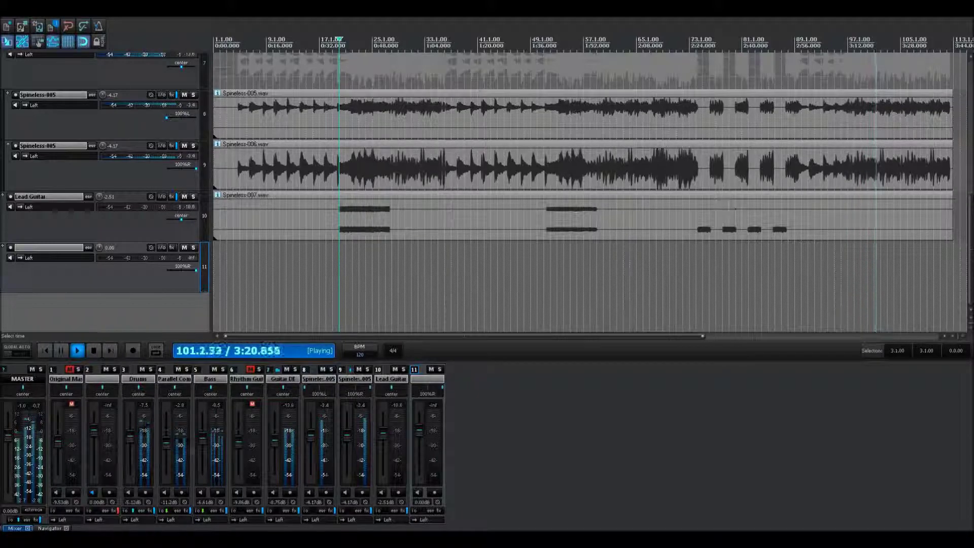
pyautogui.moveTo(969, 246); pyautogui.dragTo(970, 228)
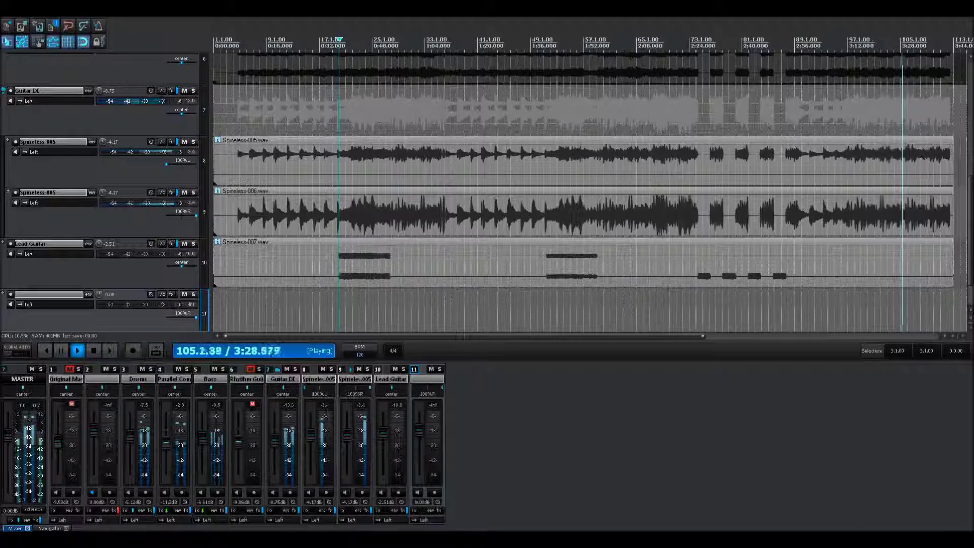
pyautogui.moveTo(129, 436); pyautogui.dragTo(130, 437)
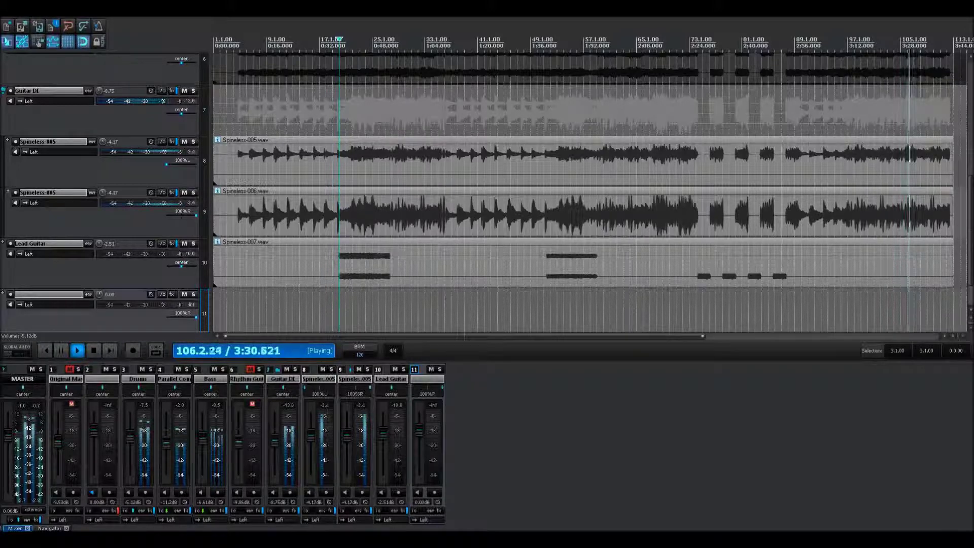